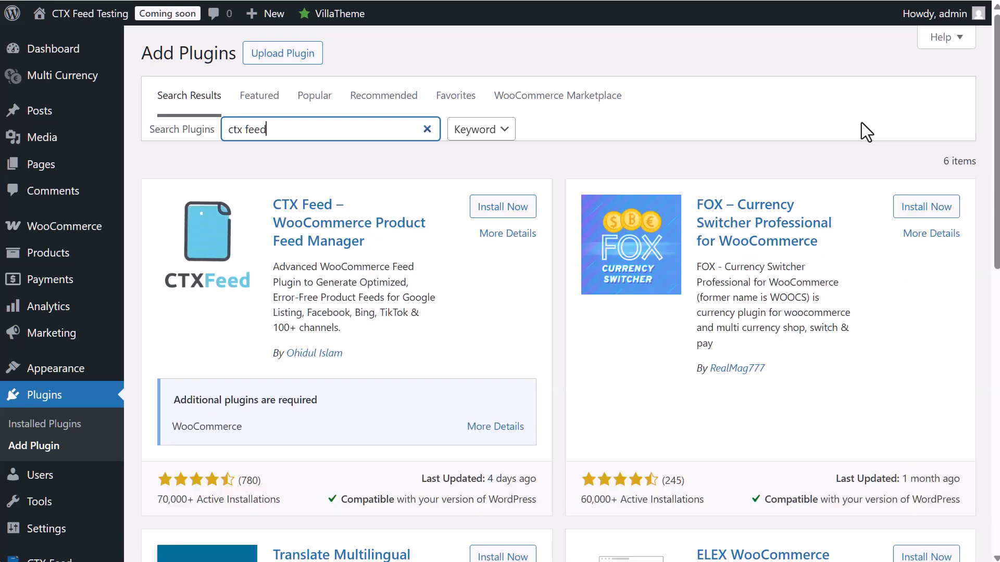
Install and activate the CTX Feed – WooCommerce Product Feed Manager plugin, and activate CTX Feed Pro
left_click(498, 210)
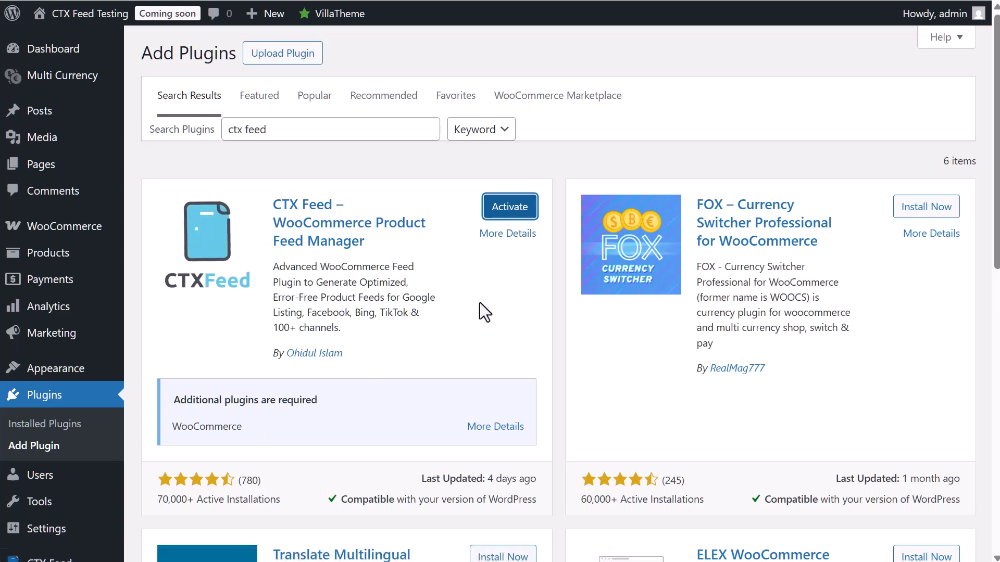
left_click(510, 207)
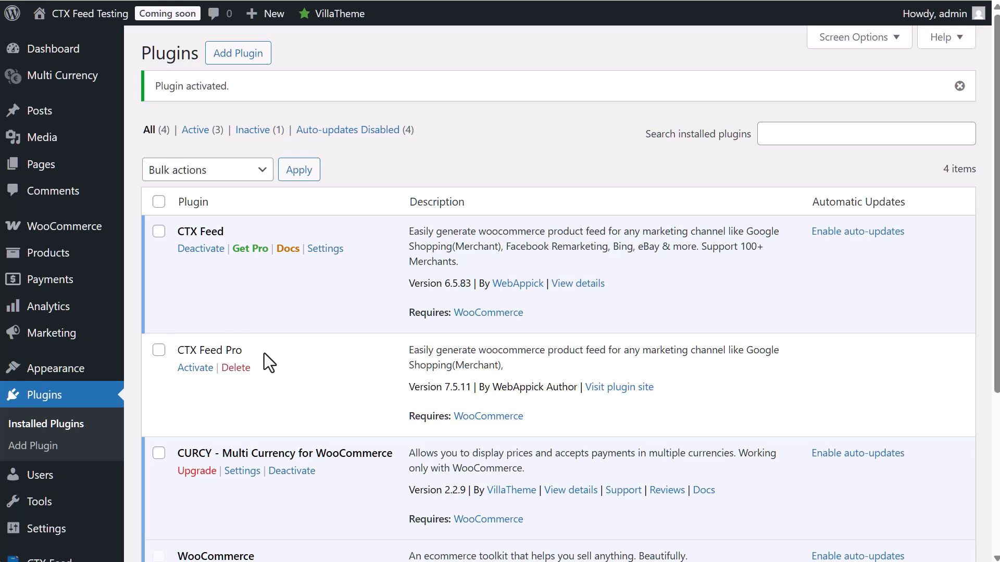
left_click(194, 368)
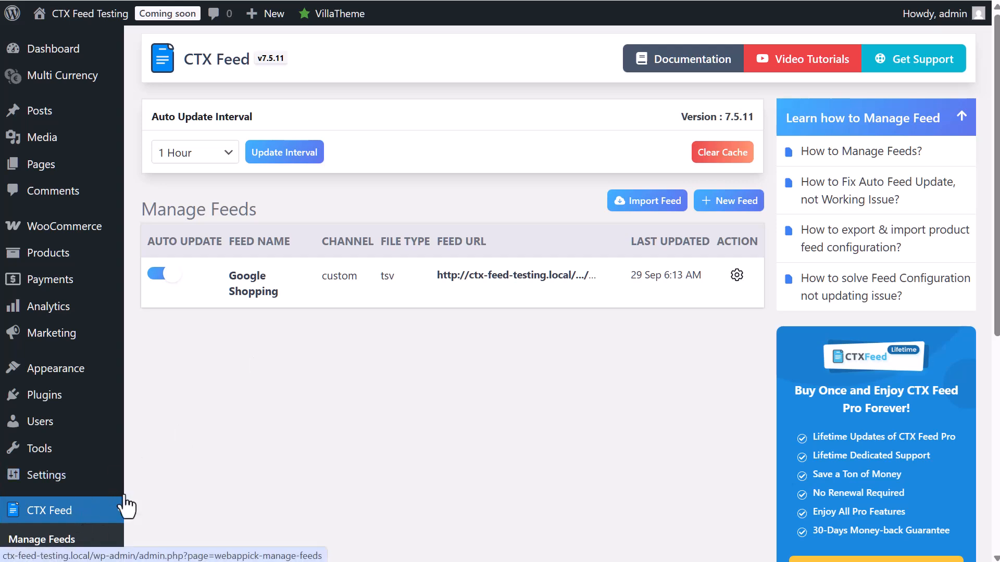
Set the feeds' auto update interval to 24 Hours and apply it
left_click(181, 155)
left_click(199, 301)
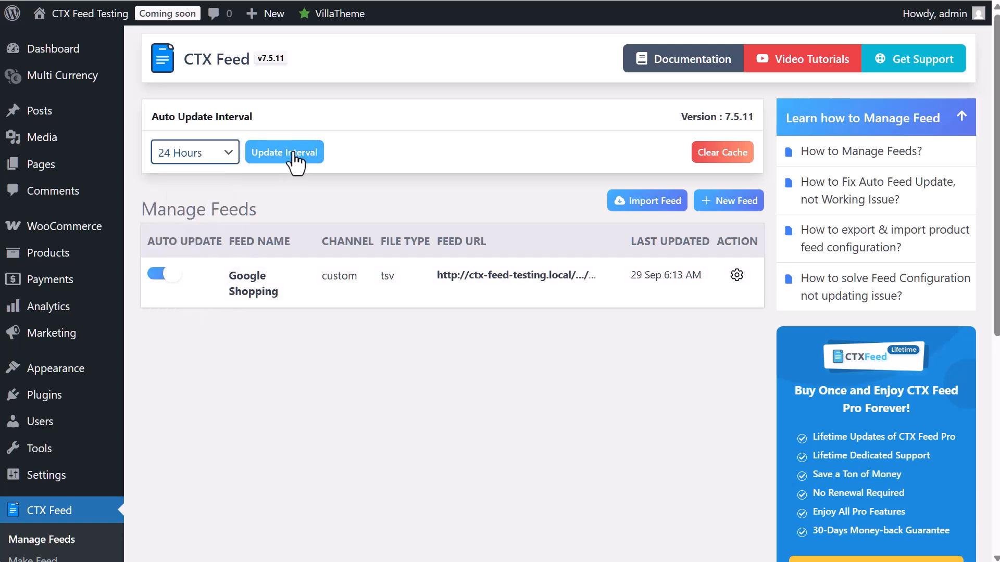
left_click(295, 154)
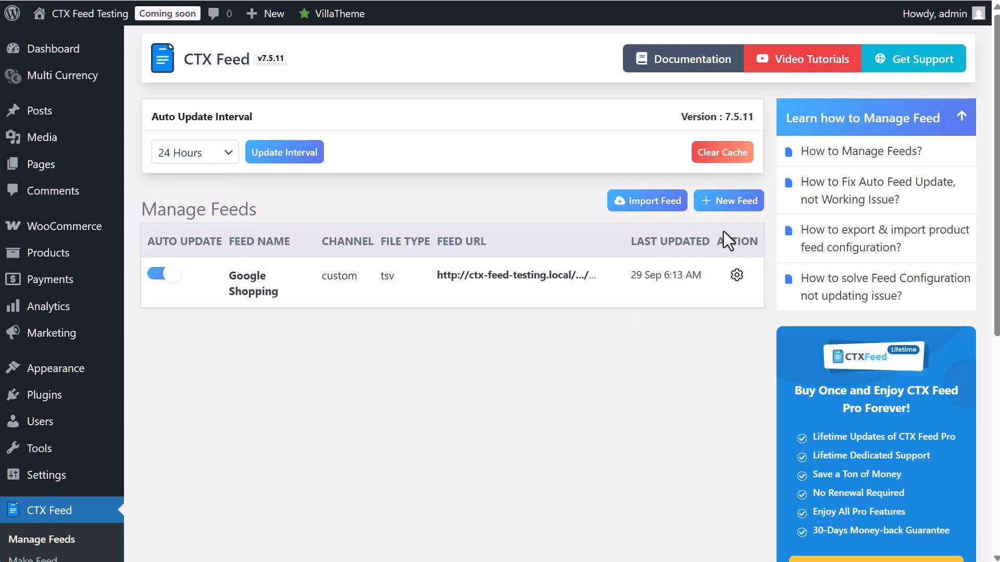
Start a new feed for the United States using the Google Shopping template
left_click(743, 207)
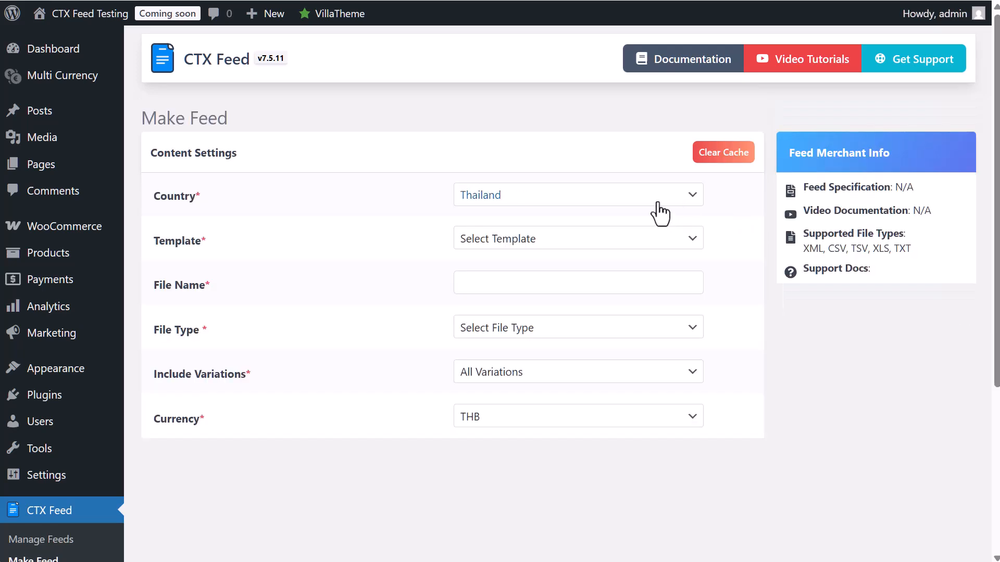
left_click(527, 205)
type("un")
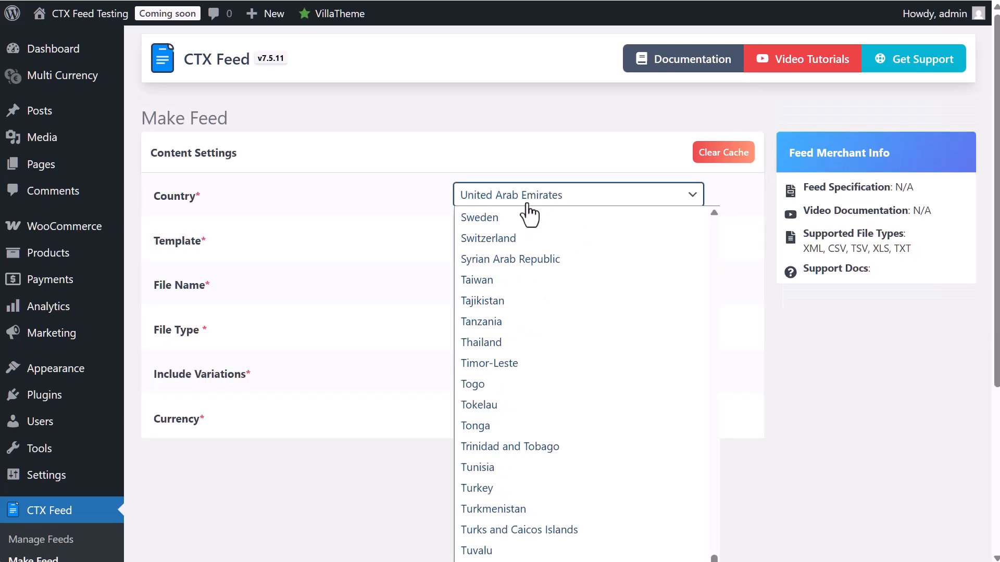
scroll(533, 379, "down", 3)
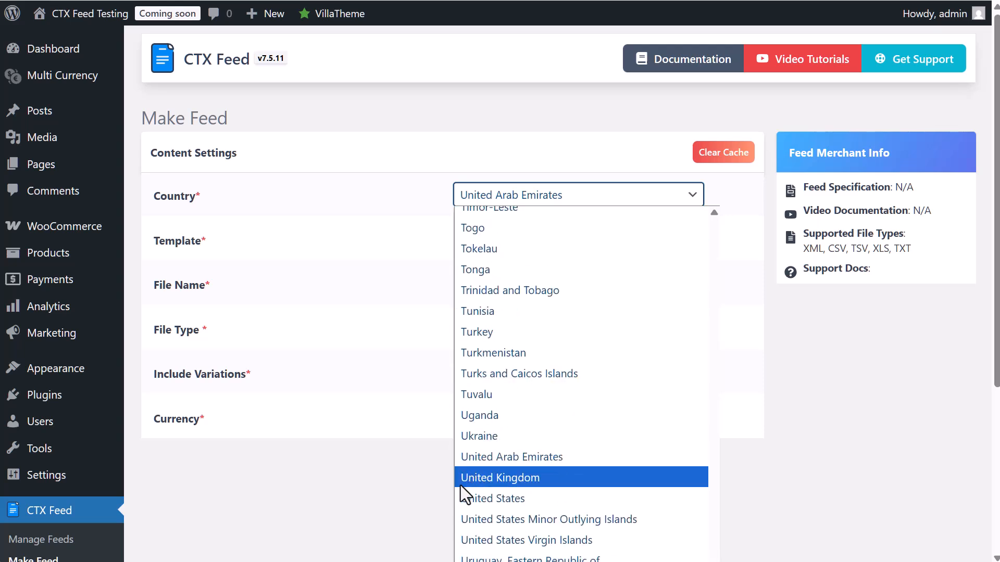
left_click(489, 499)
left_click(511, 257)
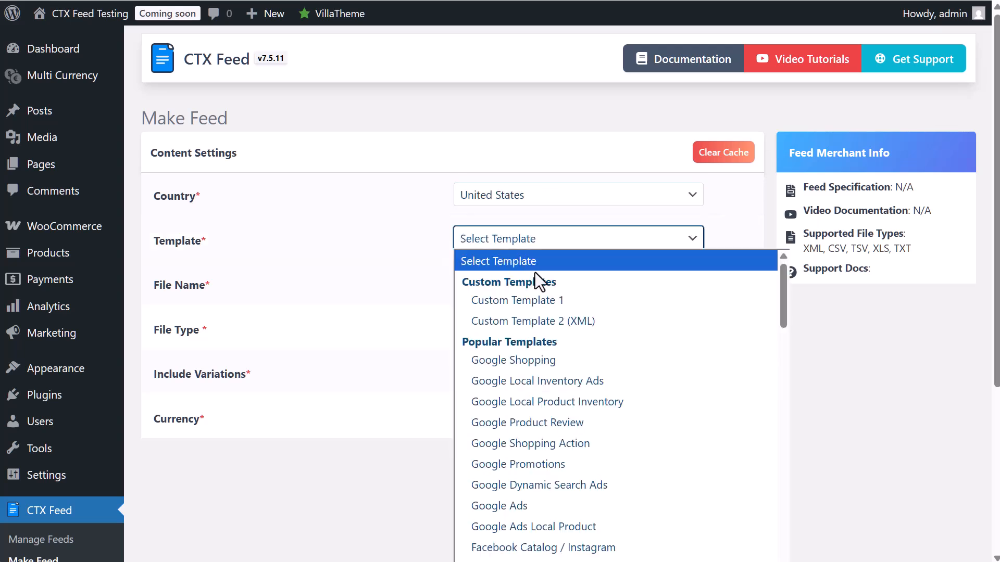
left_click(580, 364)
Name the feed file Test1 Template, with TSV as the file type and USD as the currency
left_click(568, 282)
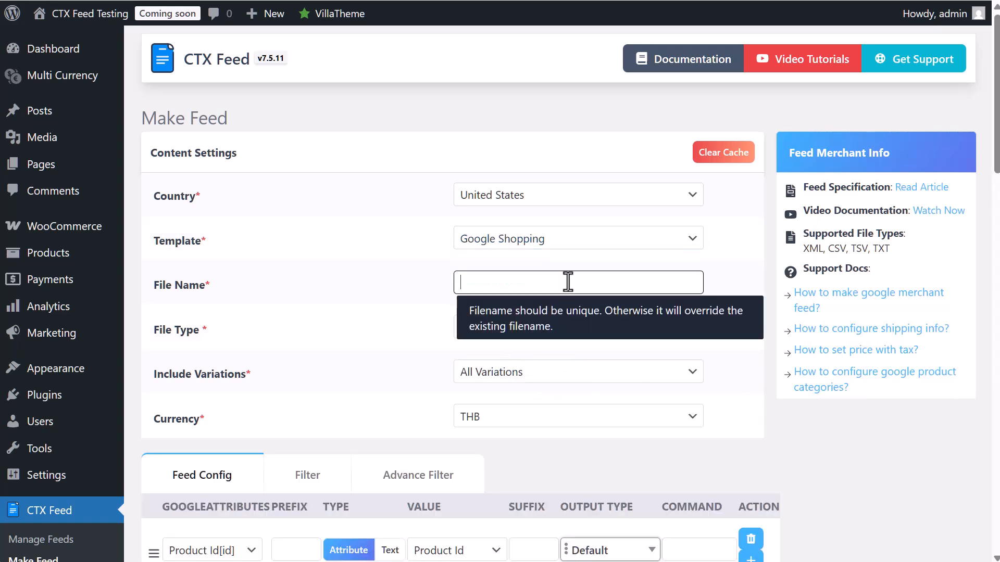
type("Test1 Template")
left_click(602, 338)
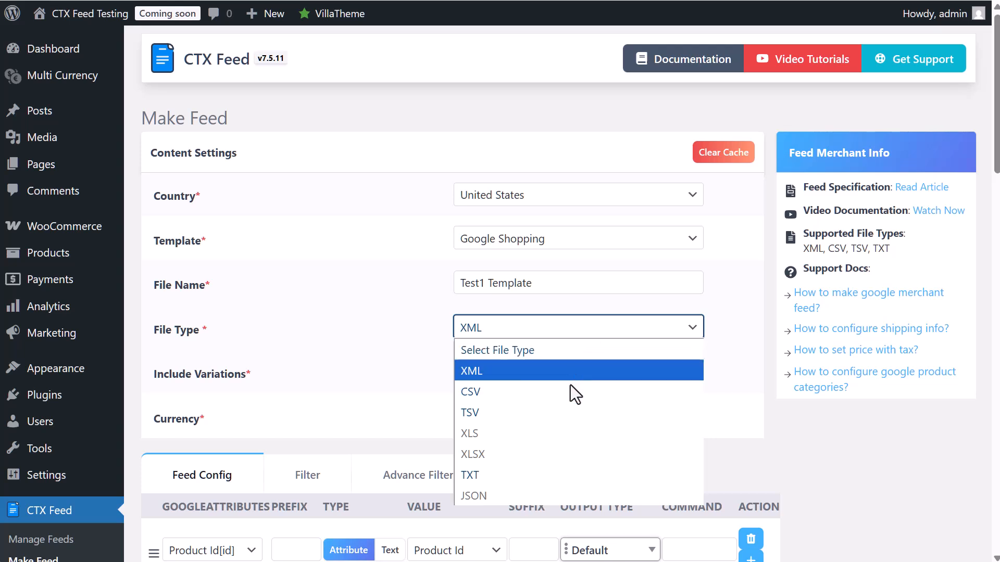
left_click(540, 418)
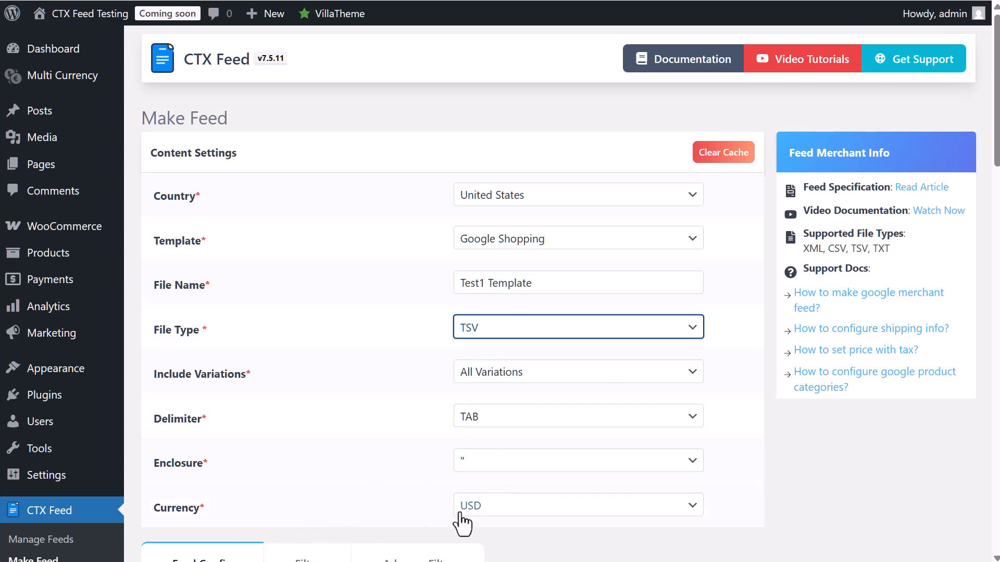
left_click(477, 510)
left_click(480, 513)
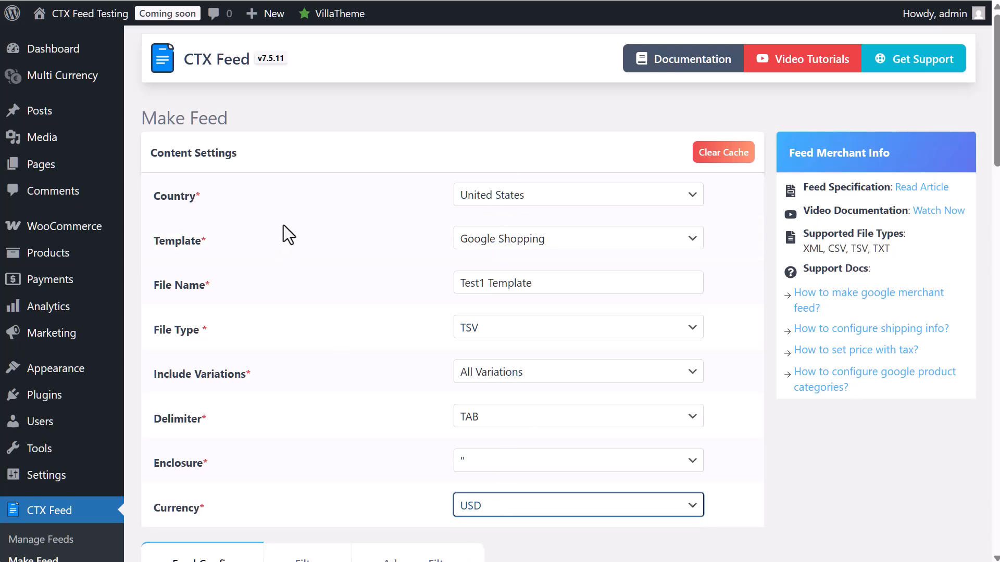
Add an attribute row at the end of the feed configuration and browse the Google attributes available for it
scroll(287, 235, "down", 4)
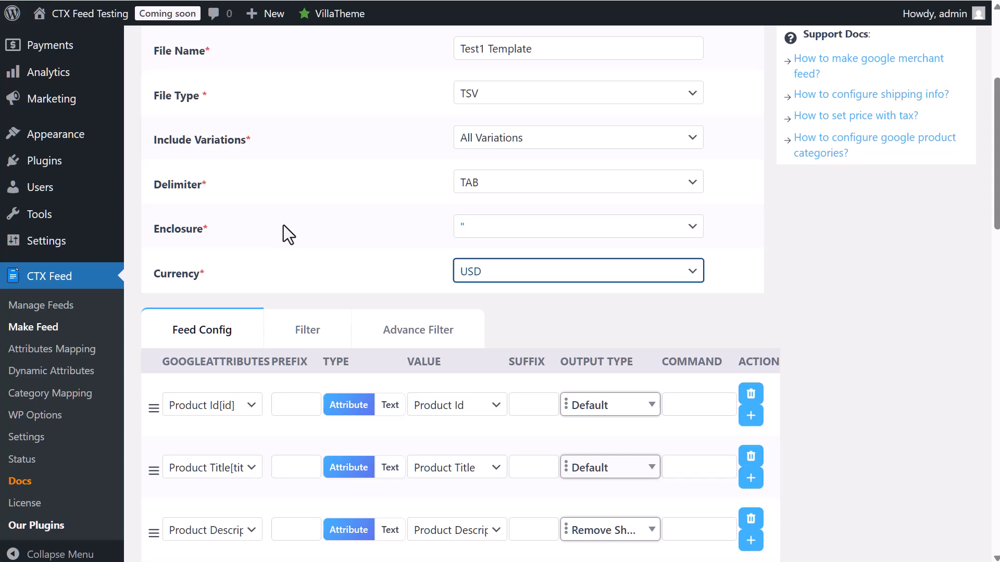
scroll(284, 230, "down", 2)
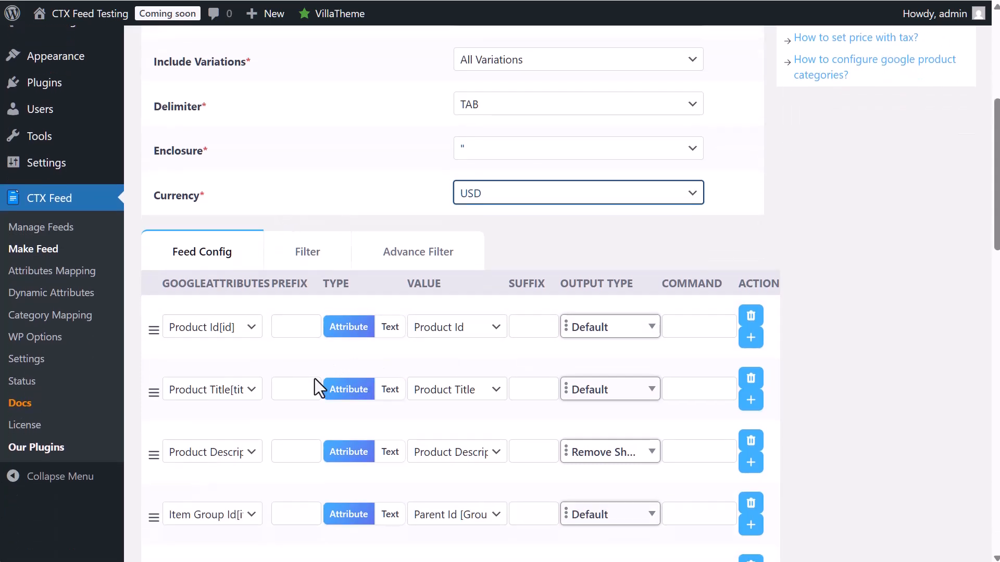
scroll(315, 379, "down", 3)
scroll(202, 297, "down", 10)
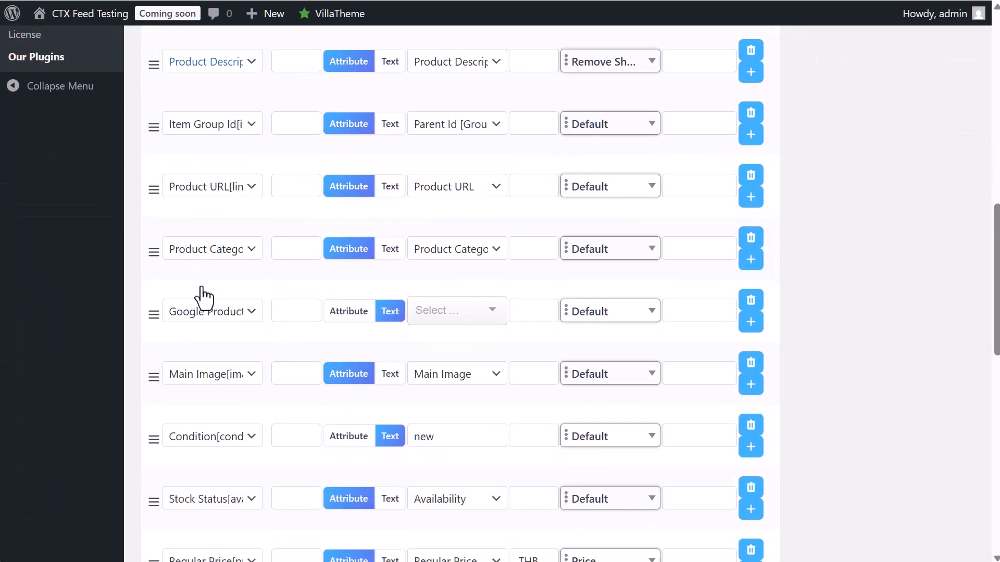
scroll(314, 385, "down", 6)
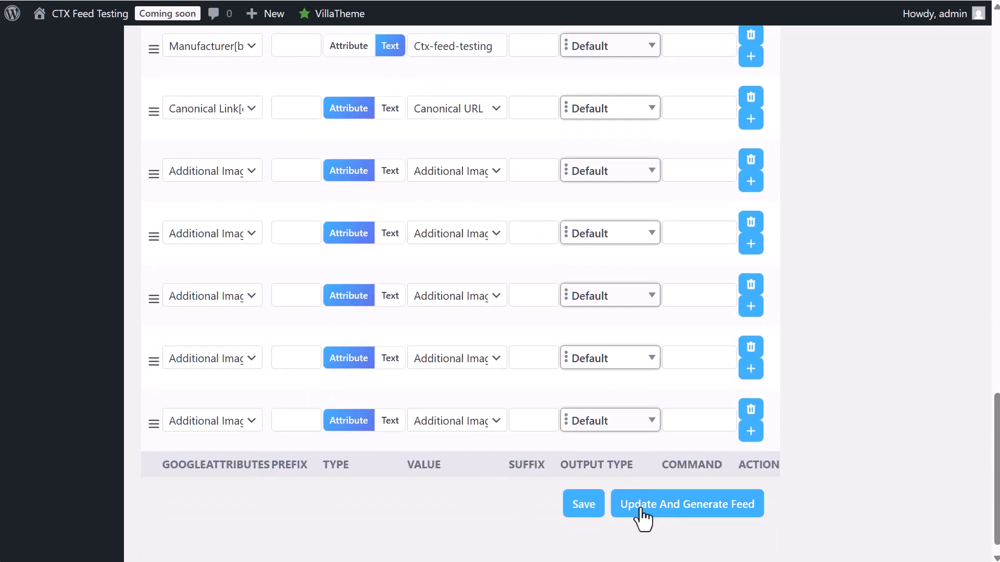
left_click(750, 434)
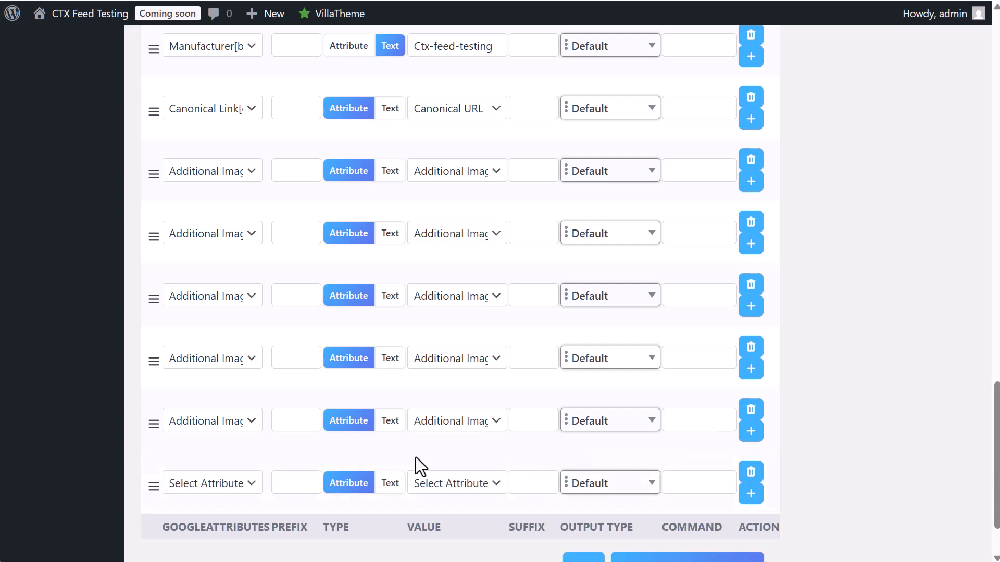
left_click(196, 490)
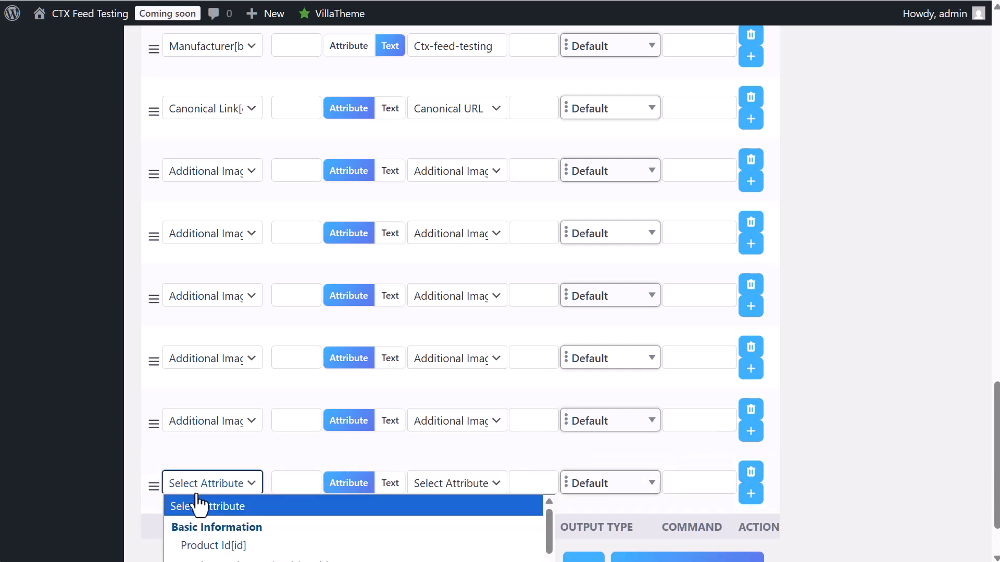
scroll(276, 553, "down", 10)
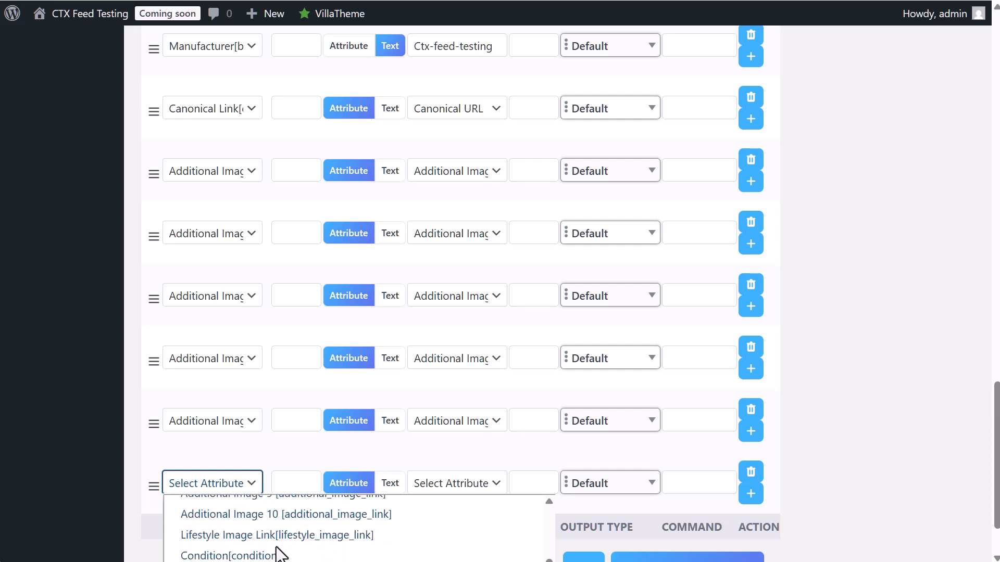
scroll(276, 554, "down", 15)
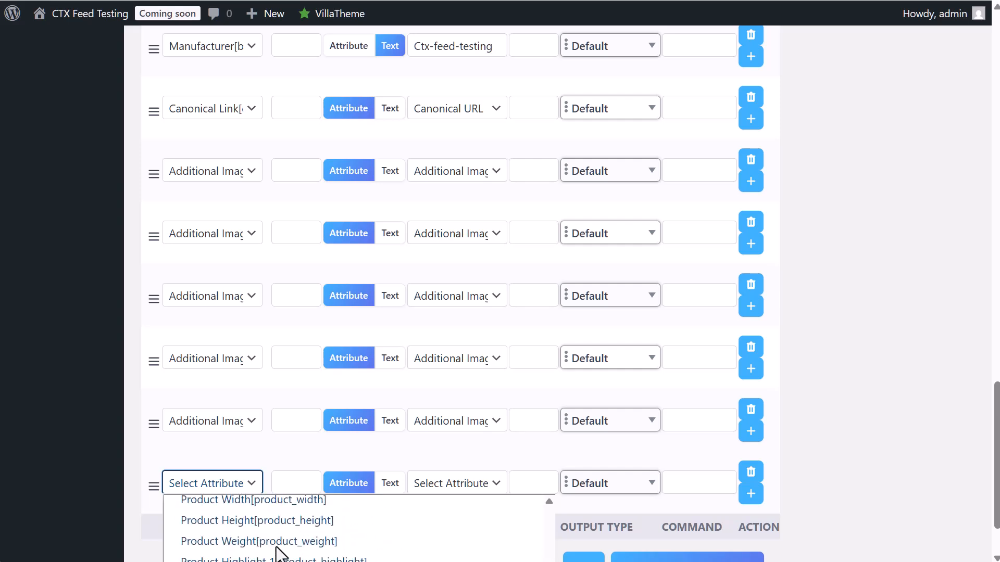
scroll(276, 553, "down", 3)
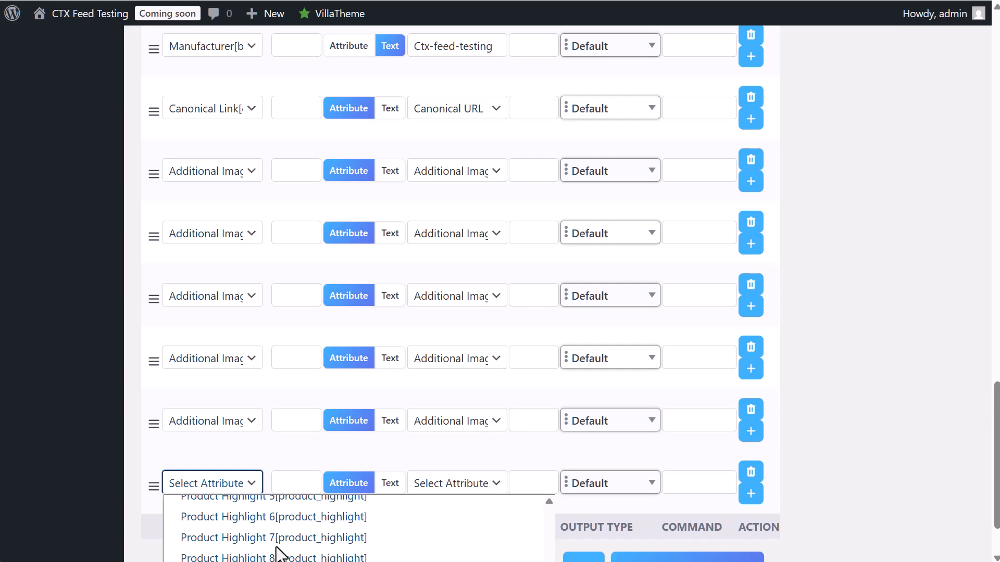
left_click(892, 372)
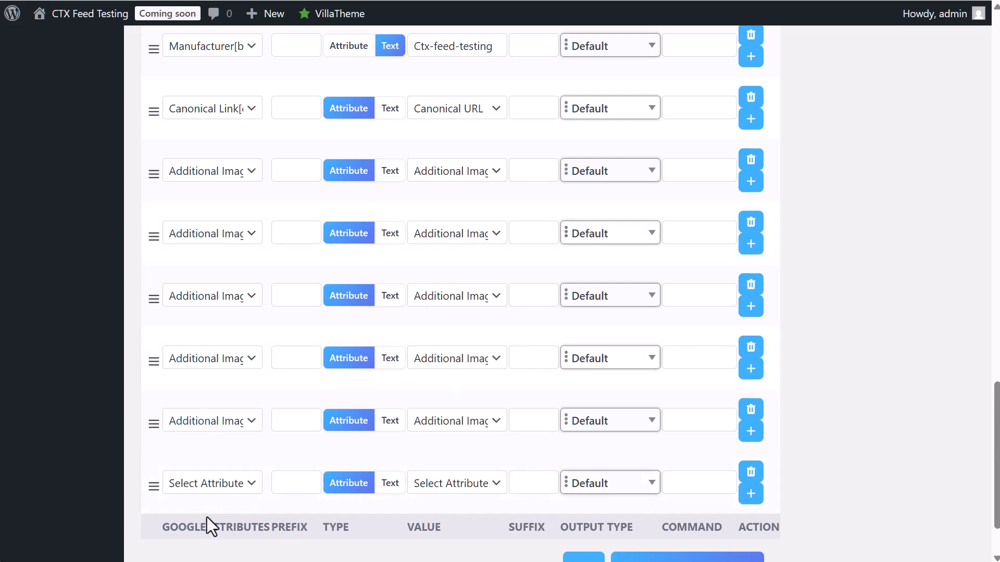
left_click(214, 487)
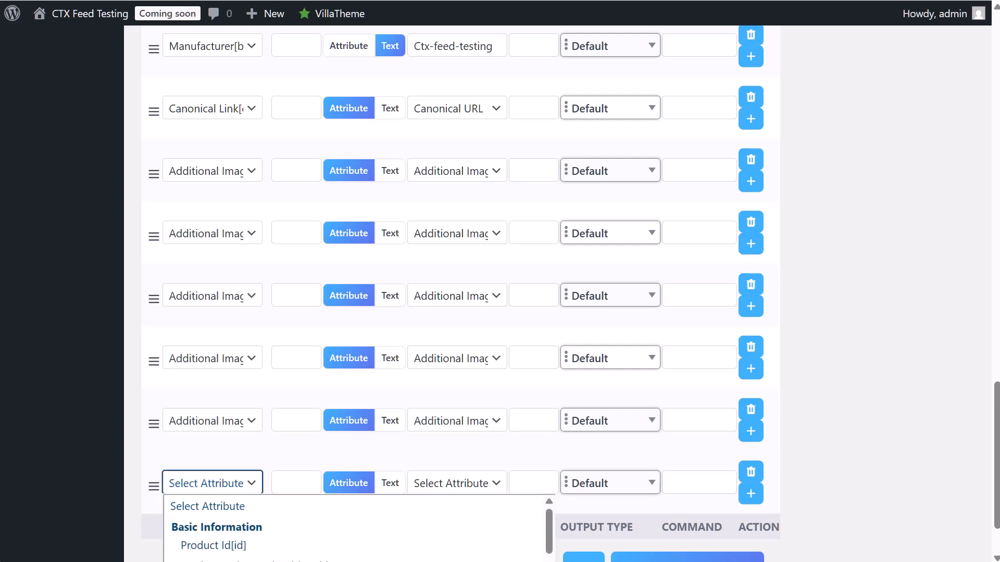
scroll(261, 531, "down", 3)
left_click(889, 287)
scroll(886, 287, "down", 2)
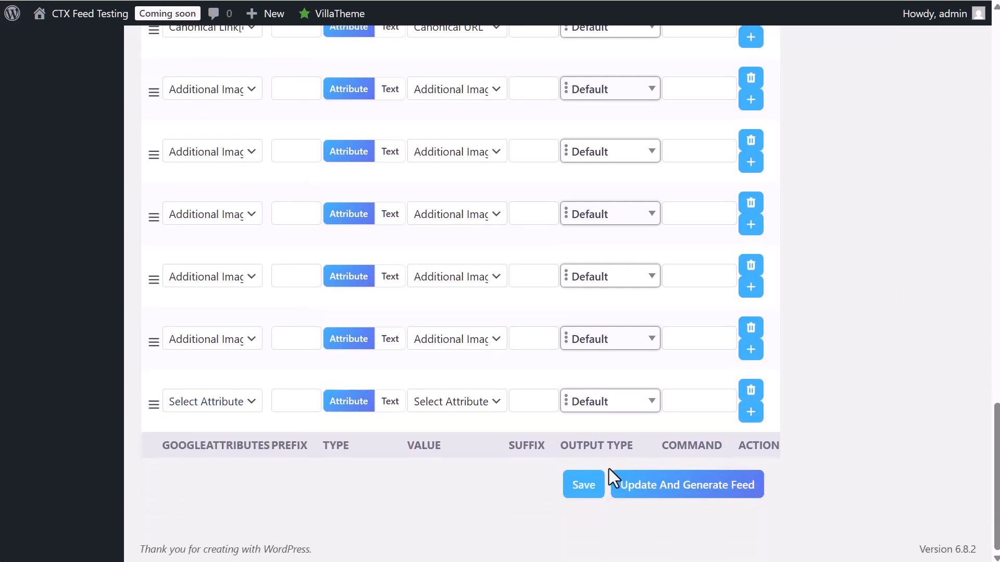
Delete the blank attribute row at the end and save the feed configuration
left_click(584, 497)
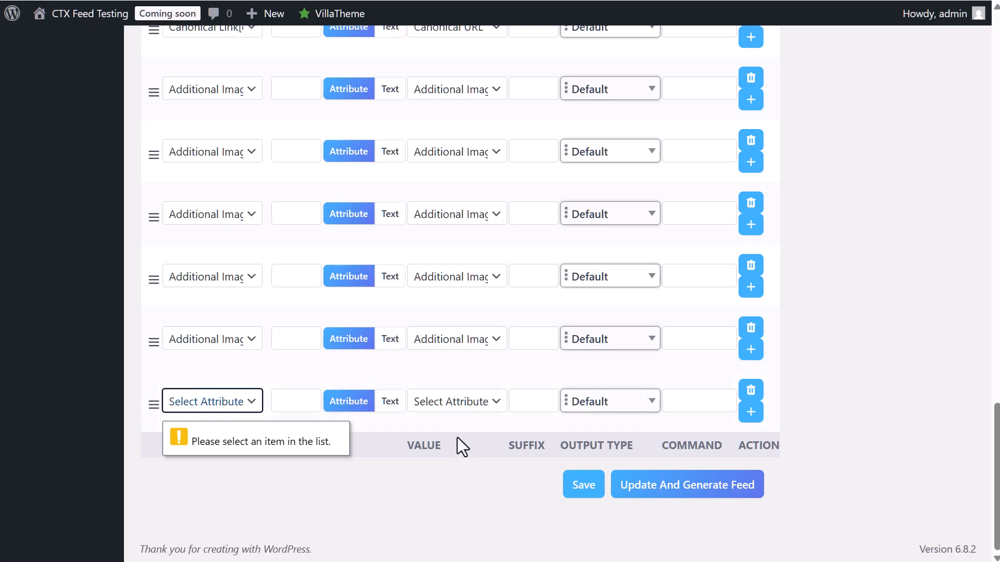
left_click(750, 392)
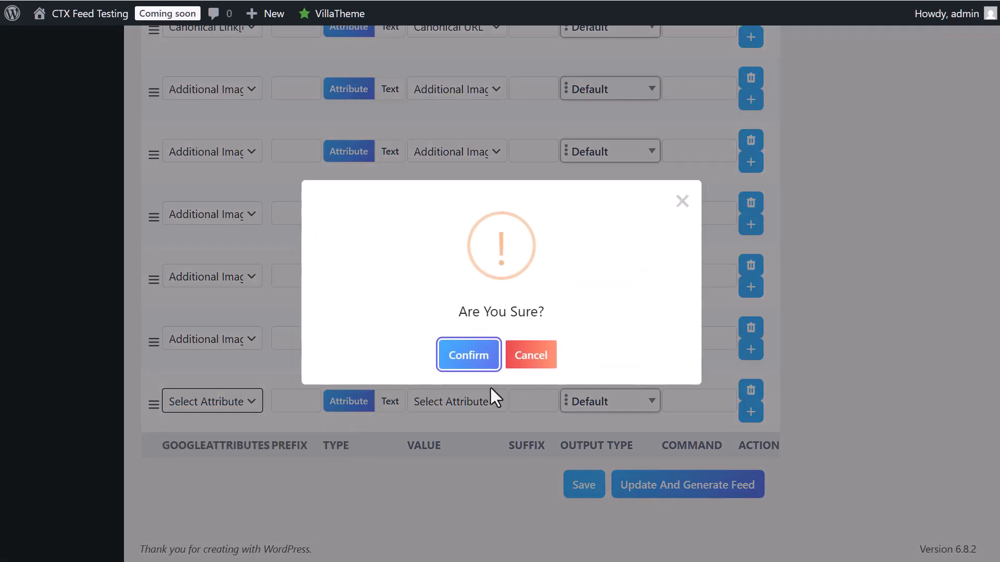
key("Return")
left_click(586, 494)
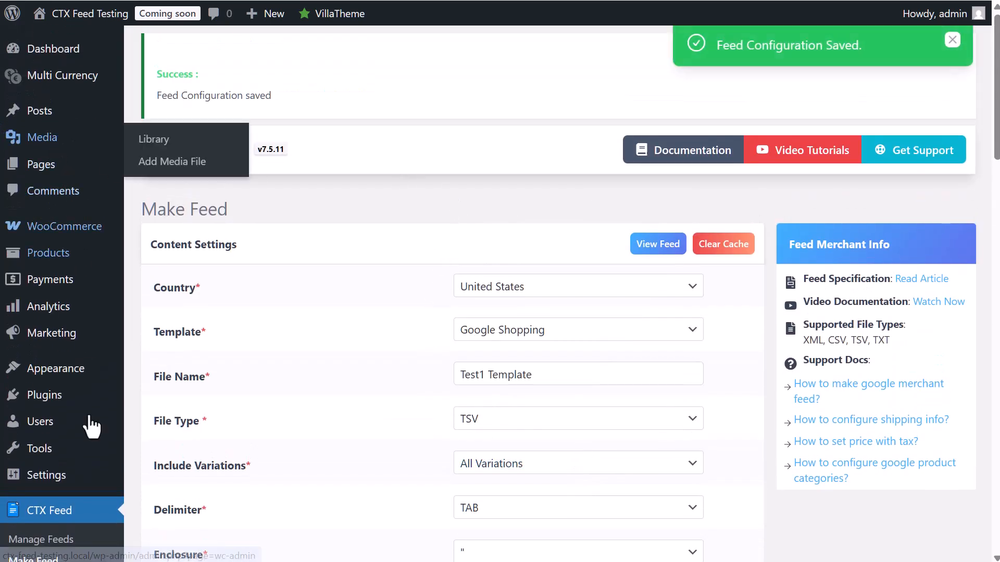
Start a feed import from Manage Feeds and choose ctffeed-google-shopping-template.wpf as its configuration file
left_click(46, 541)
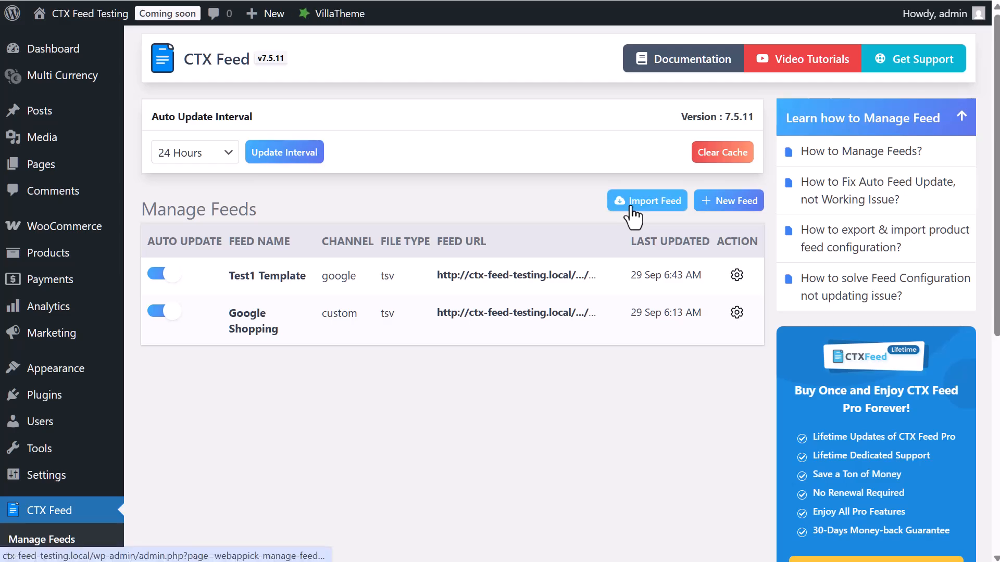
left_click(632, 209)
left_click(480, 266)
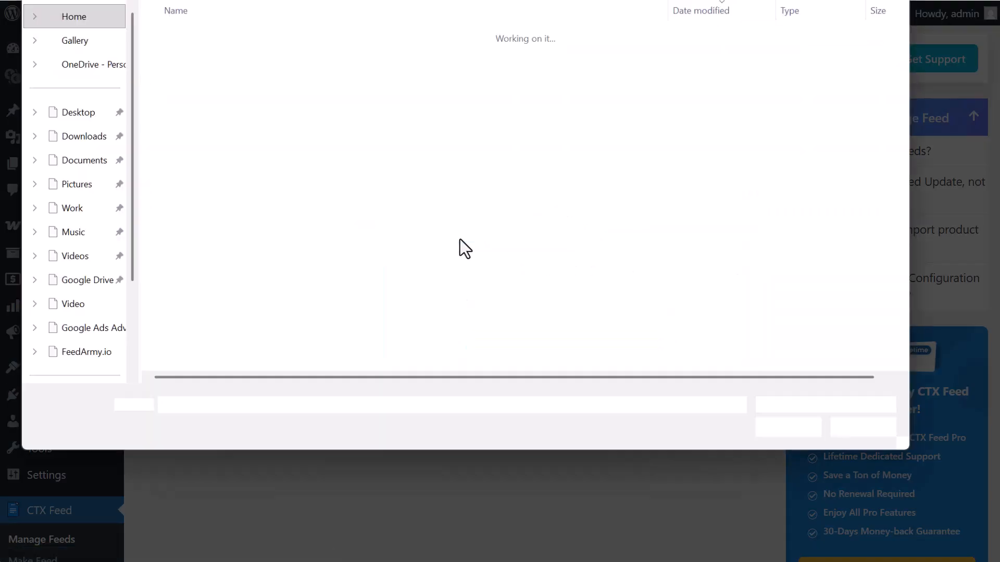
left_click(244, 51)
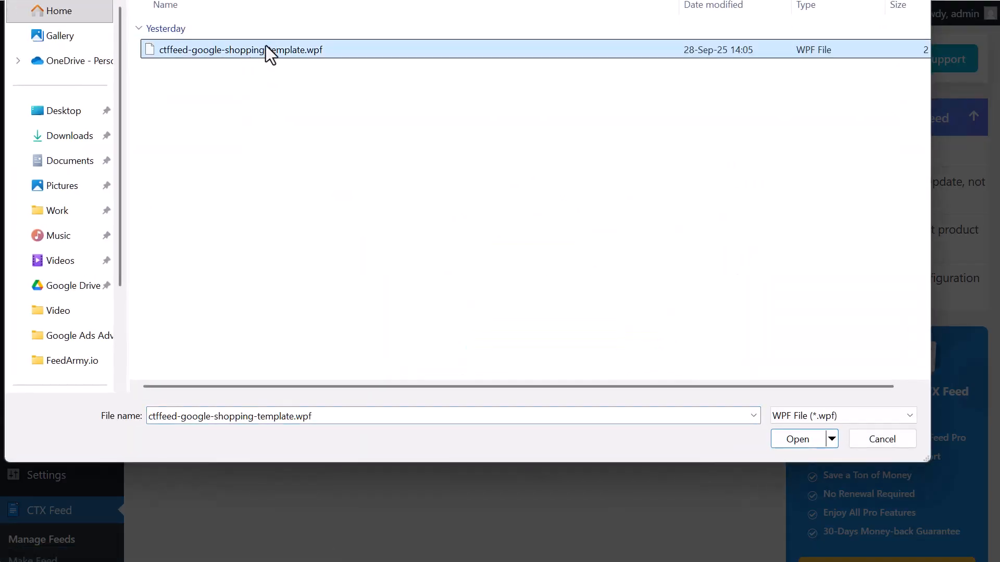
left_click(808, 438)
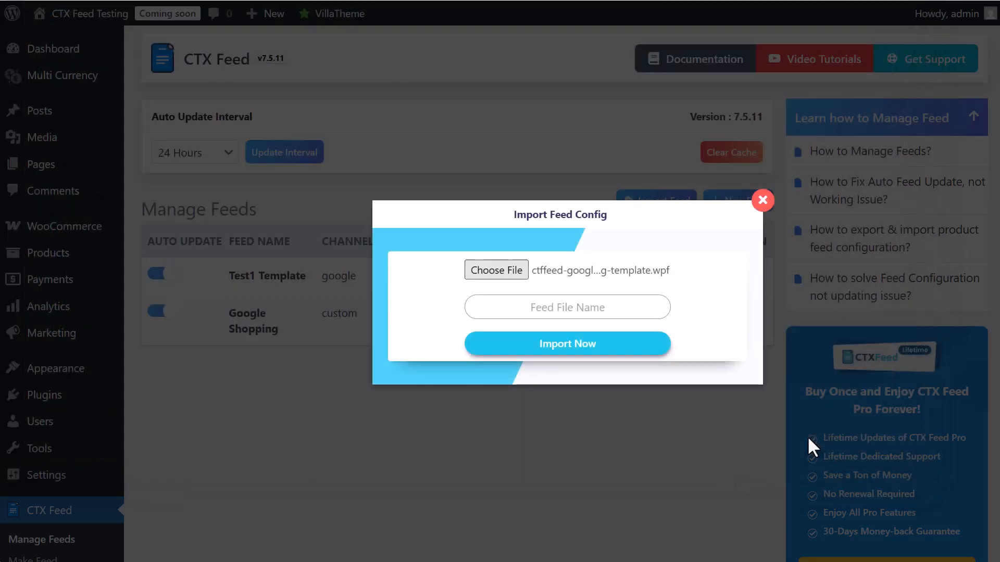
Import the chosen configuration as Custom Google Shopping and enable auto update for that feed
left_click(524, 307)
type("Cu")
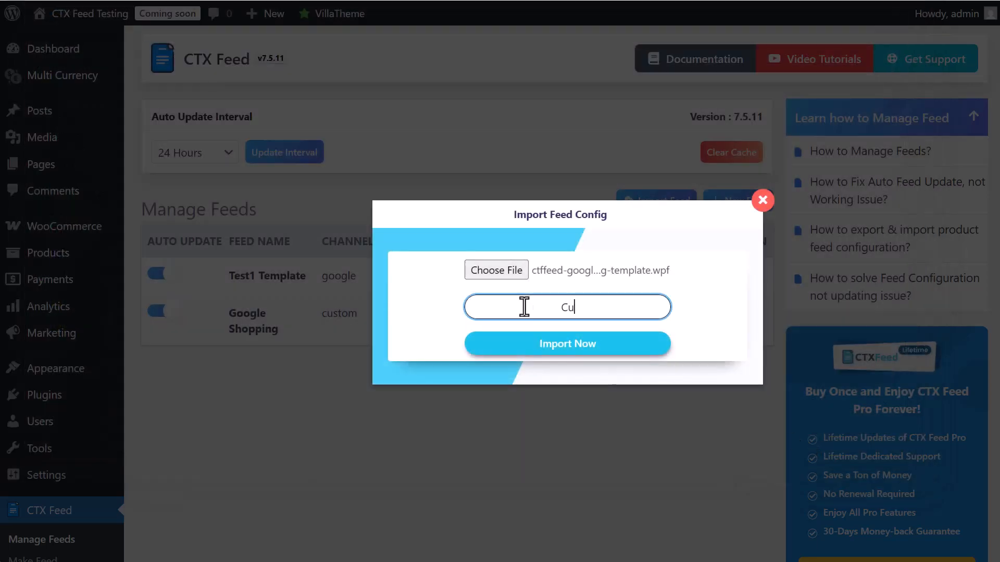
type("stom Google Shopping")
left_click(584, 344)
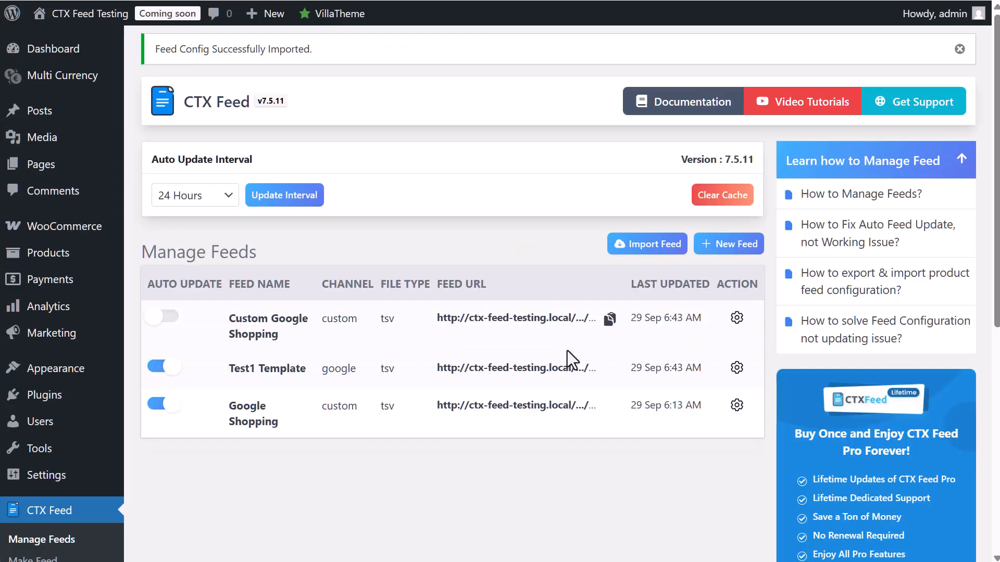
left_click(177, 315)
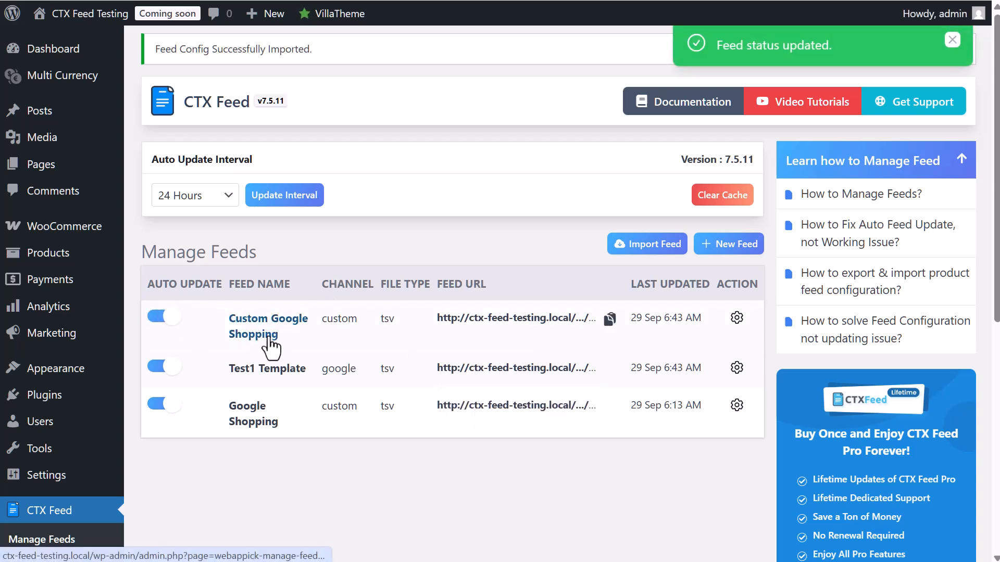
Open the Custom Google Shopping feed for editing and examine its content settings and attribute rows, including brand
left_click(267, 336)
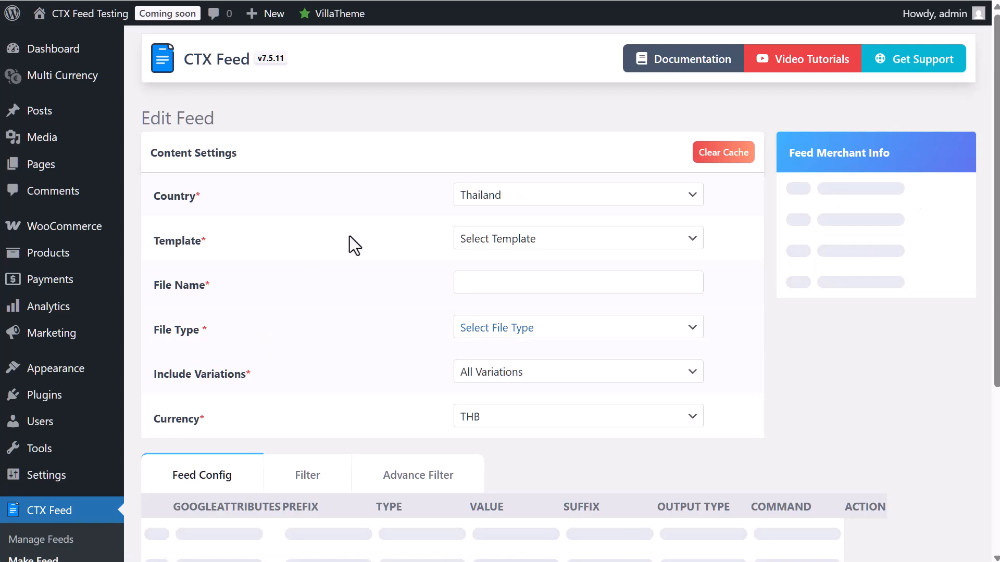
scroll(653, 412, "down", 9)
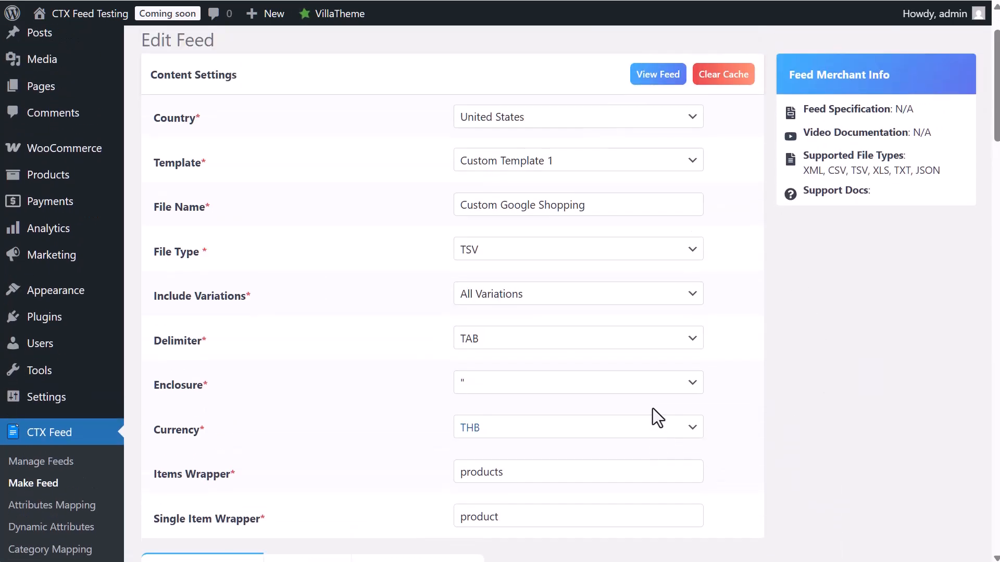
scroll(779, 292, "down", 13)
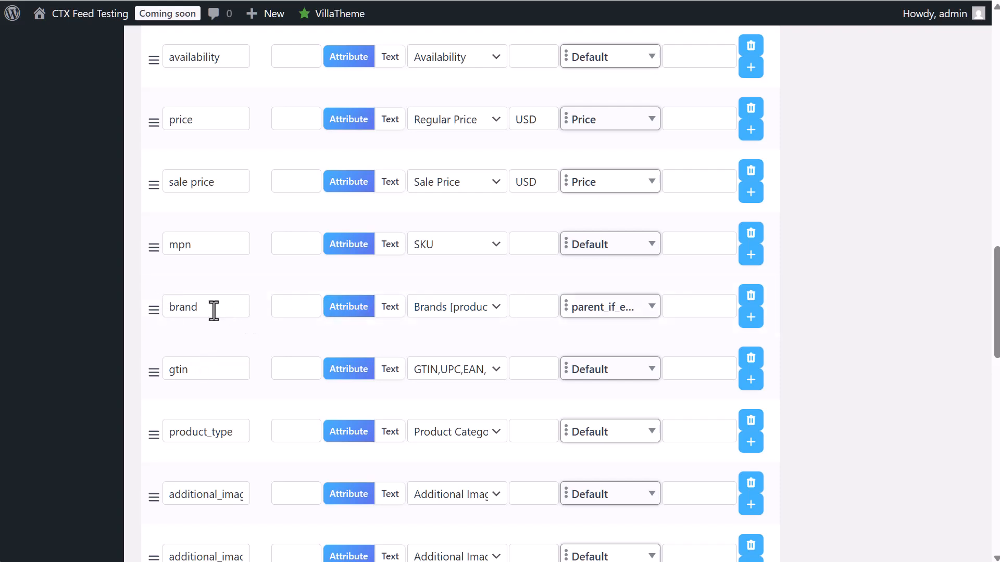
left_click_drag(214, 308, 147, 298)
scroll(500, 361, "down", 17)
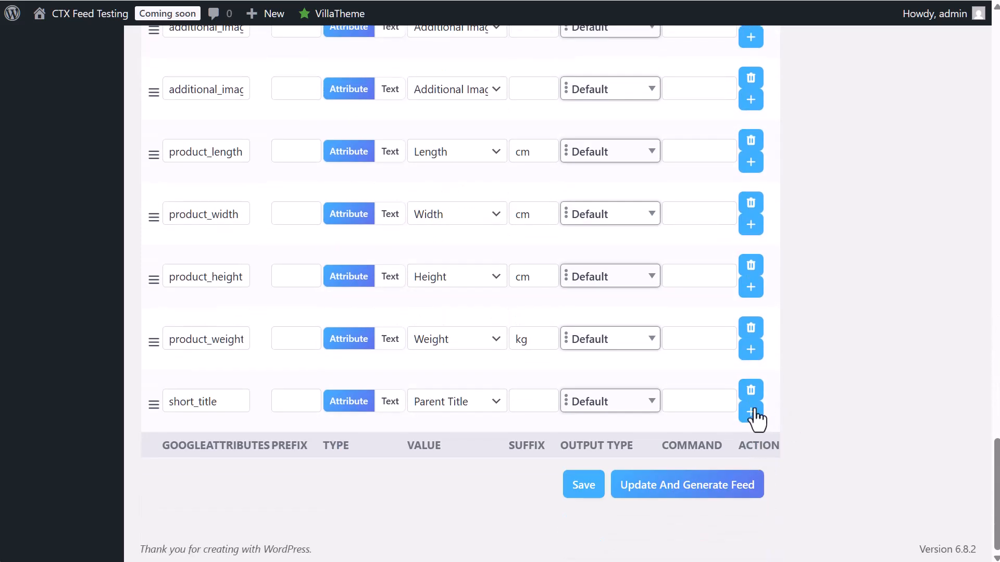
Add an attribute row named custom_title at the end of the feed configuration and delete it again
left_click(751, 413)
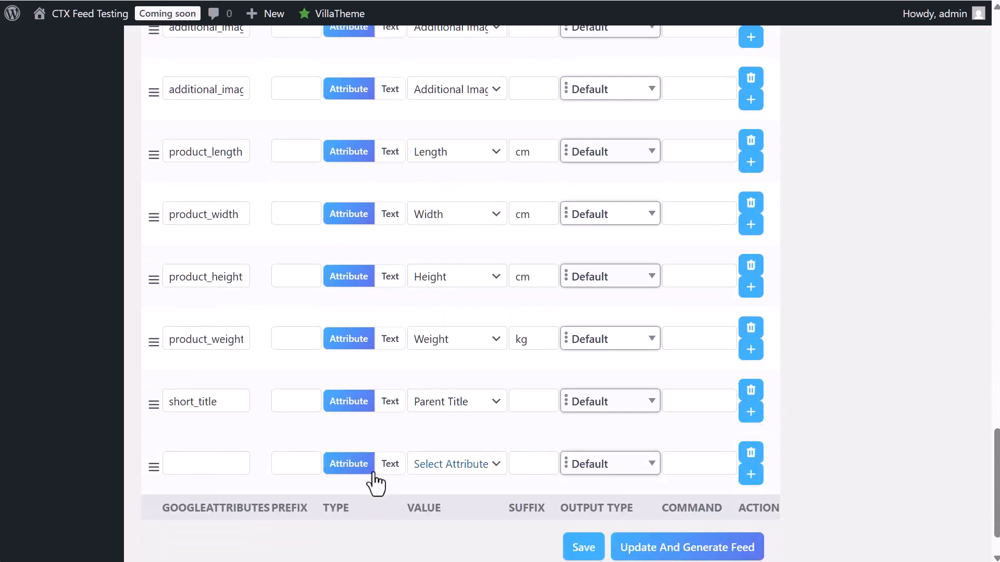
left_click(220, 471)
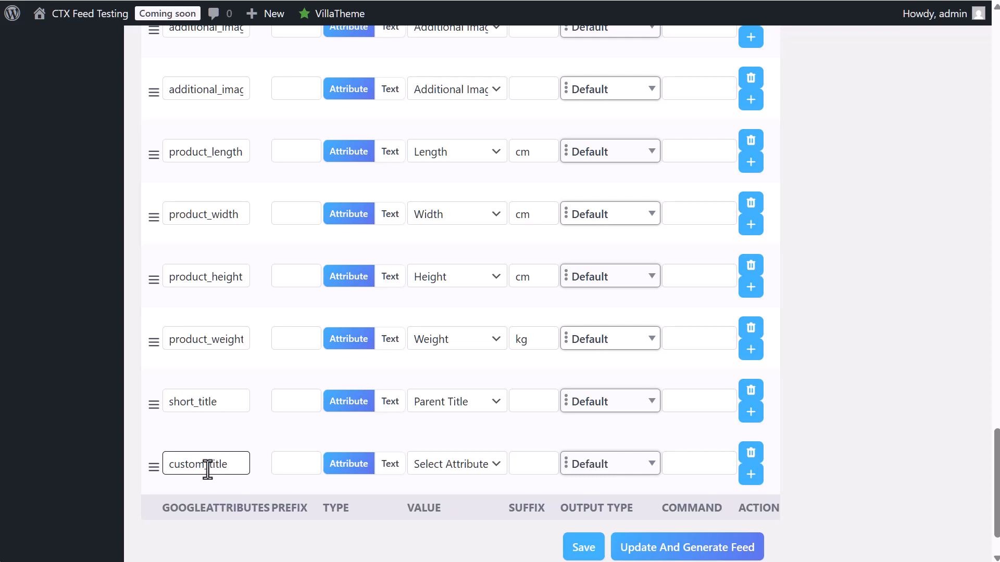
mouse_move(211, 470)
left_mouse_down()
mouse_move(236, 473)
mouse_move(222, 465)
left_mouse_up()
left_click(746, 457)
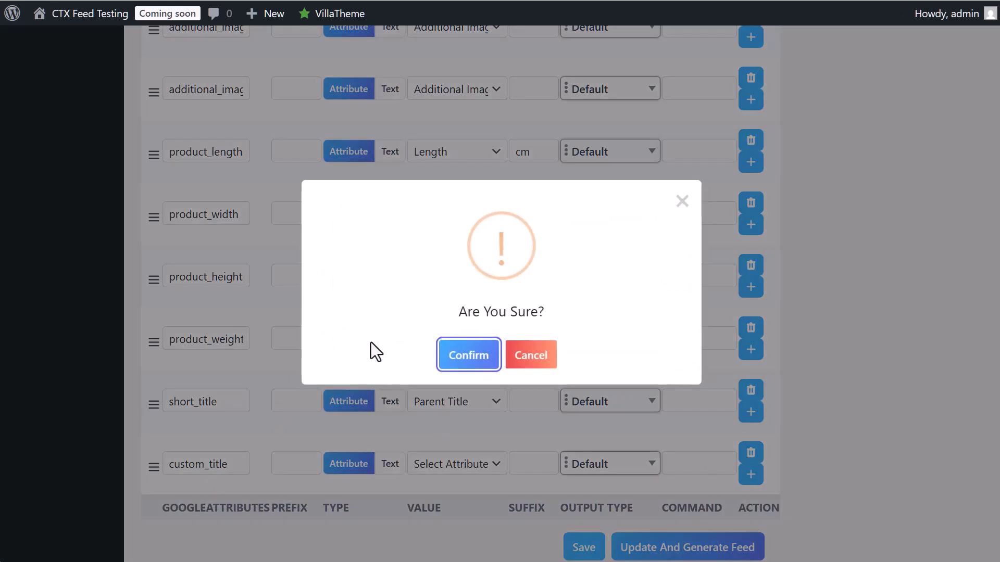
left_click(495, 366)
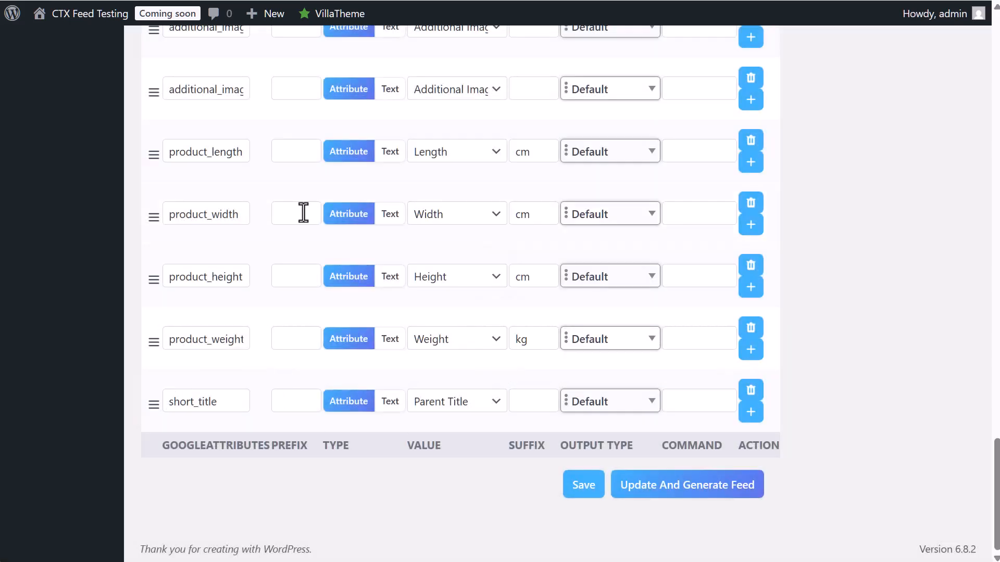
Review the attribute rows of the Custom Google Shopping feed and save its configuration
scroll(193, 306, "up", 5)
scroll(244, 355, "down", 5)
scroll(216, 412, "up", 15)
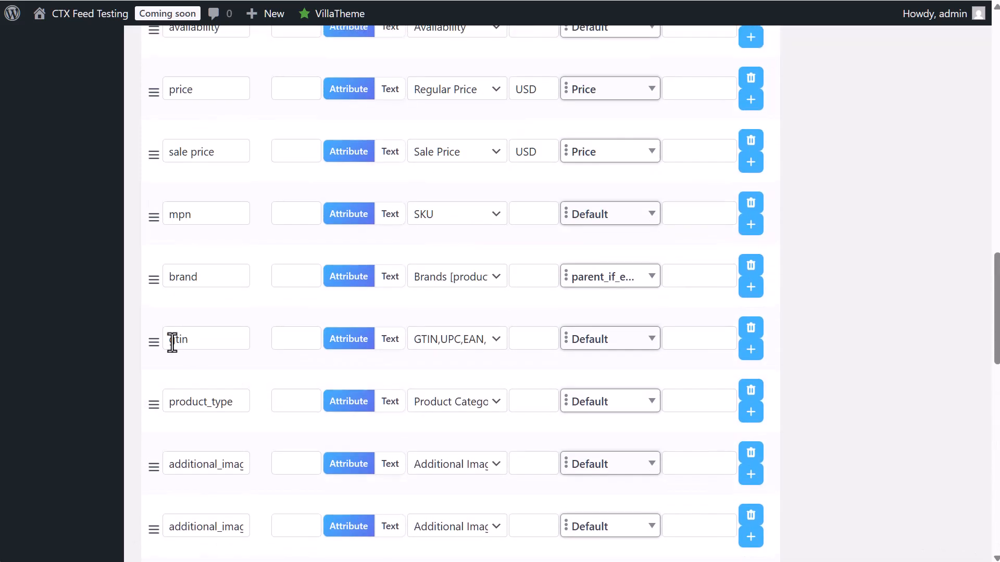
scroll(255, 204, "up", 5)
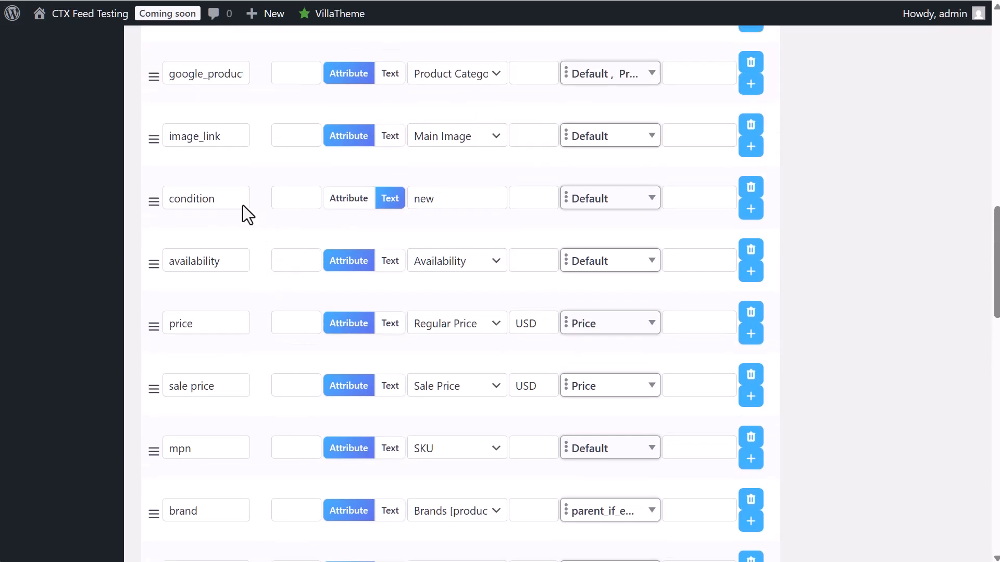
scroll(238, 190, "down", 4)
scroll(238, 190, "up", 8)
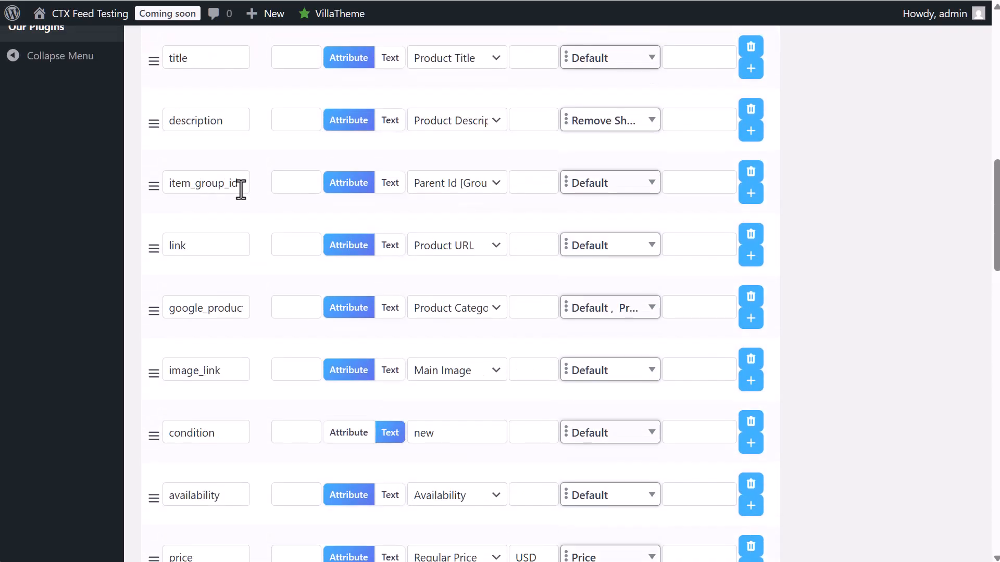
scroll(247, 137, "down", 20)
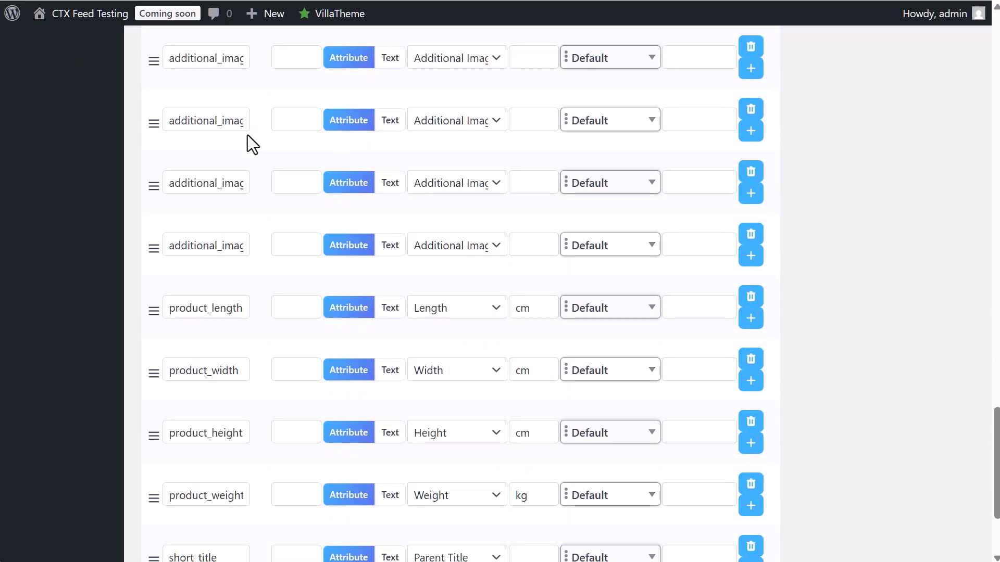
scroll(248, 135, "down", 3)
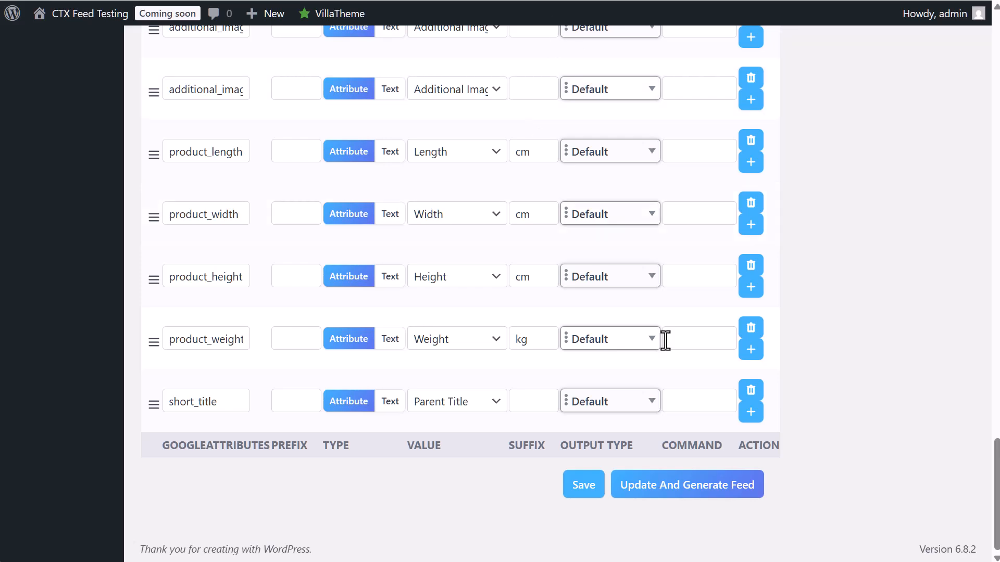
left_click(589, 497)
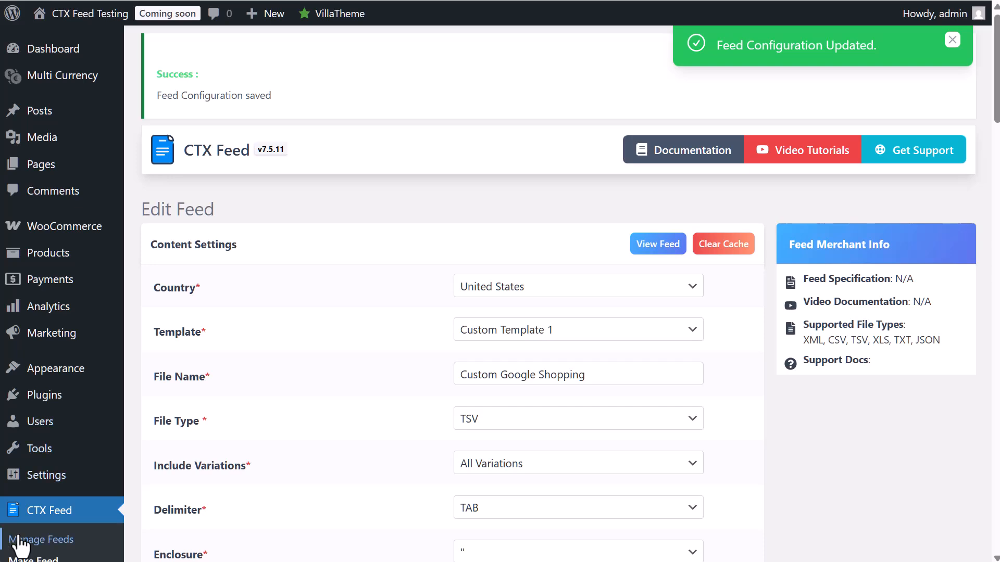
Start a new feed from Manage Feeds using the Google Shopping template and name the file Test2 XML
left_click(58, 539)
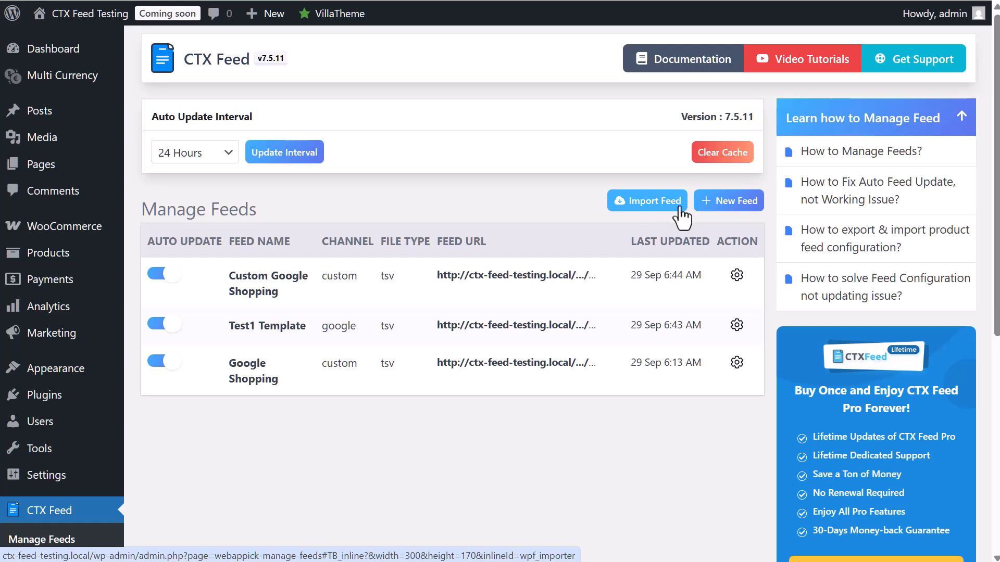
left_click(722, 216)
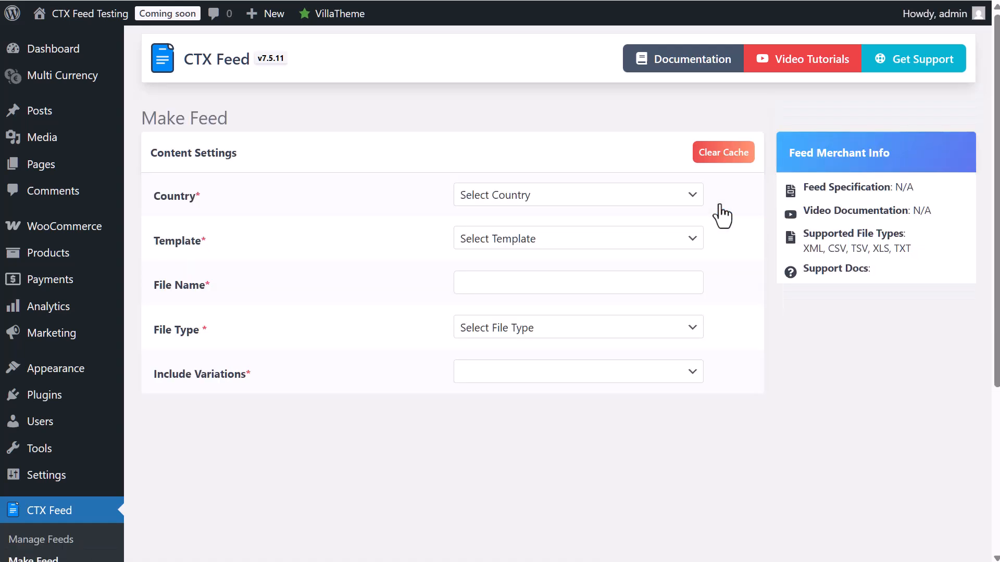
left_click(529, 240)
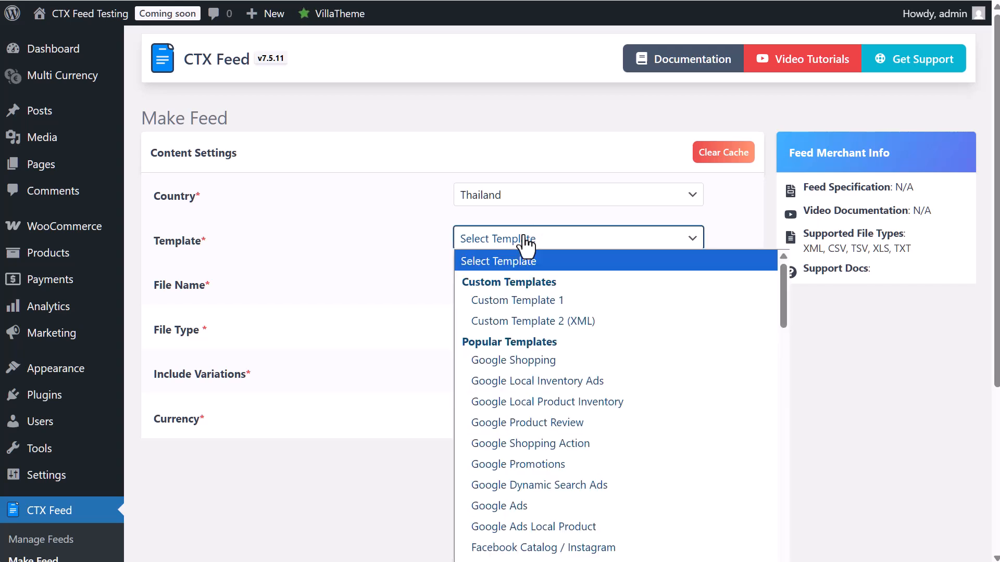
left_click(544, 359)
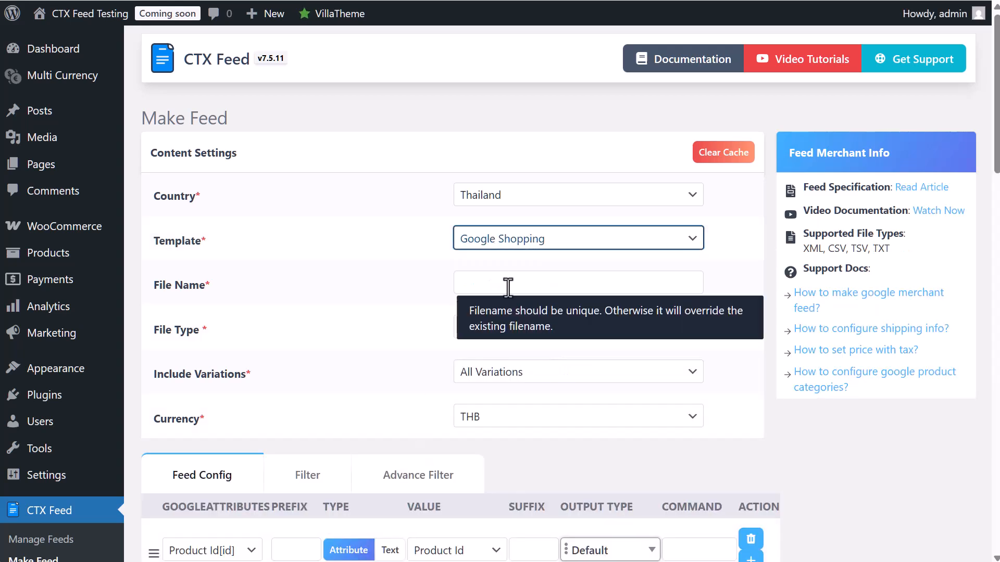
left_click(507, 284)
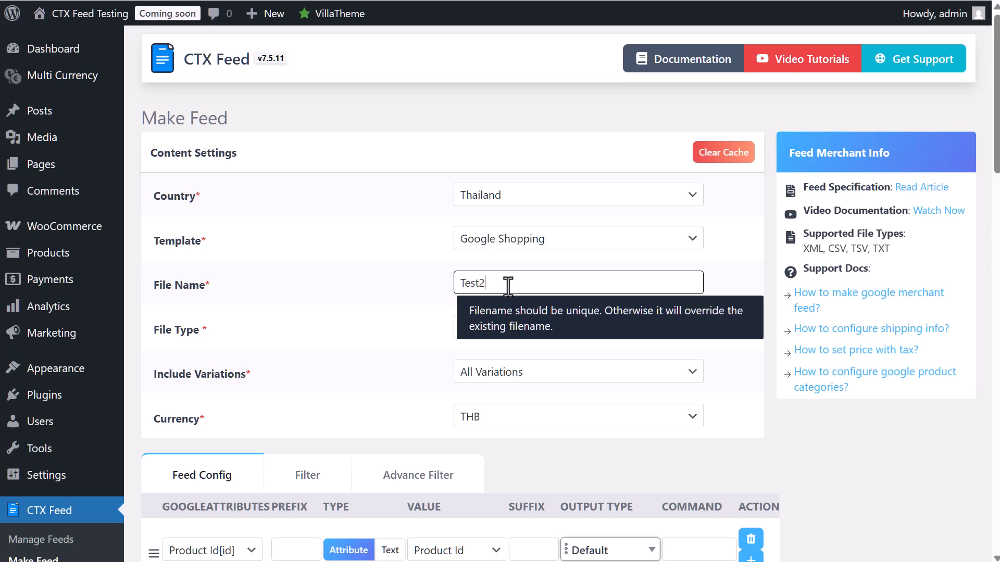
type("Test2 XML")
Set the new feed's file type to XML and generate the feed
scroll(692, 386, "down", 9)
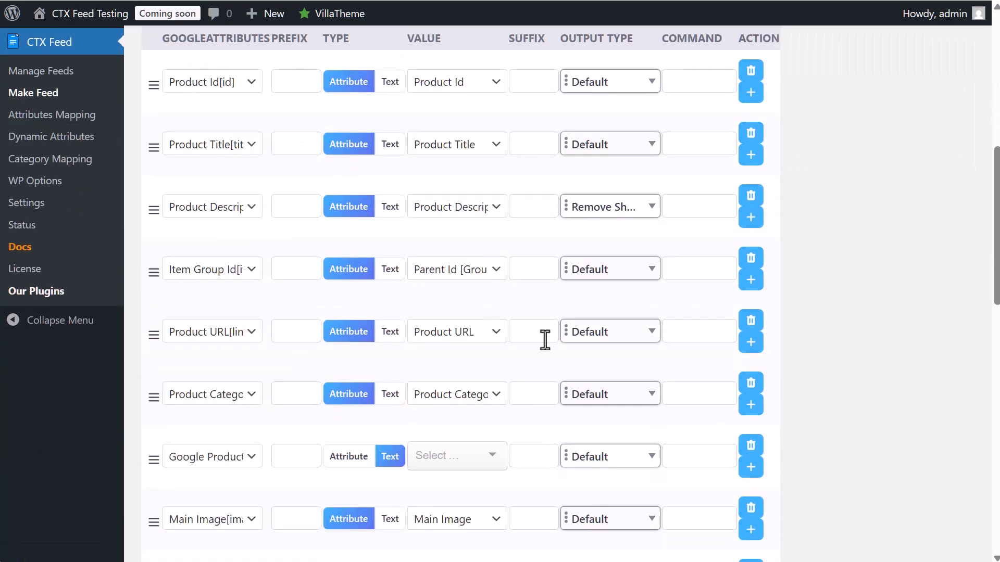
scroll(561, 342, "up", 5)
scroll(560, 342, "down", 6)
scroll(559, 344, "up", 6)
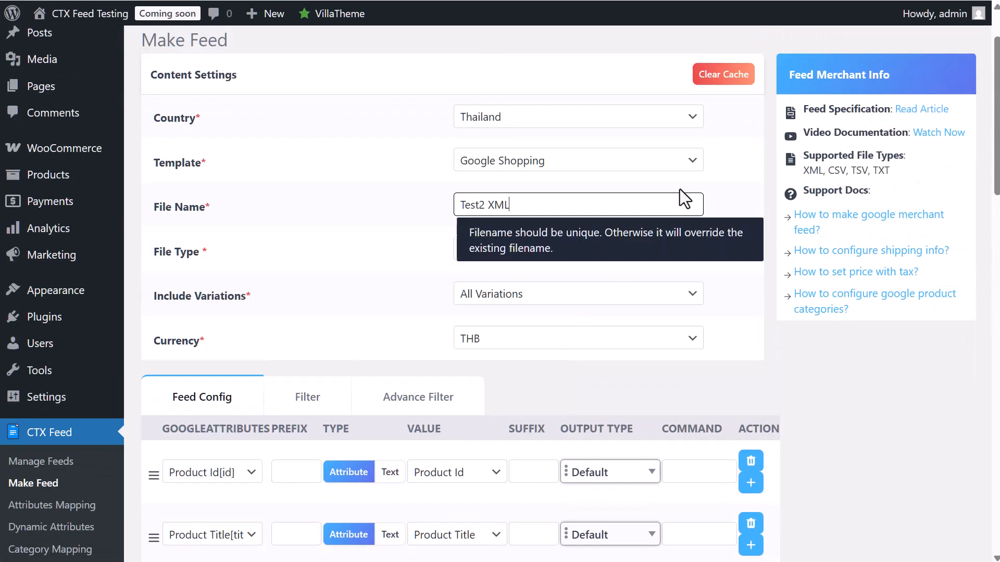
scroll(439, 407, "down", 20)
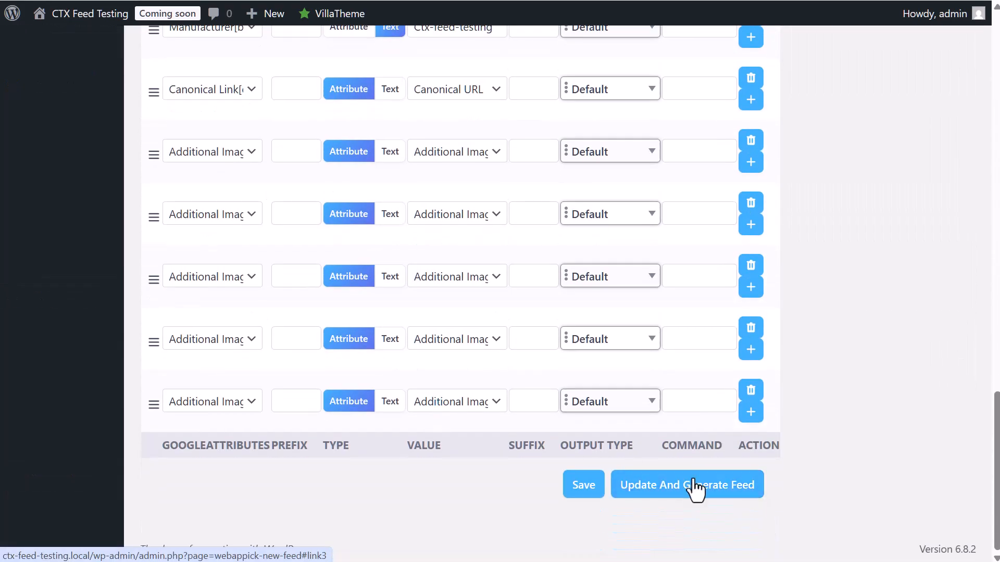
left_click(694, 487)
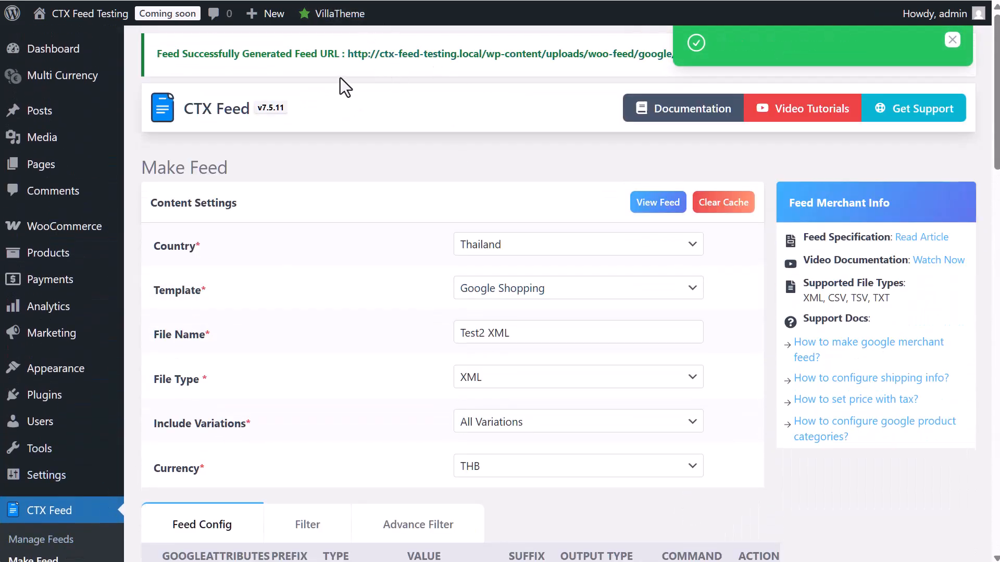
Open the generated XML feed from its URL, examine the title tags of the product items, and close the feed page
left_click(391, 66)
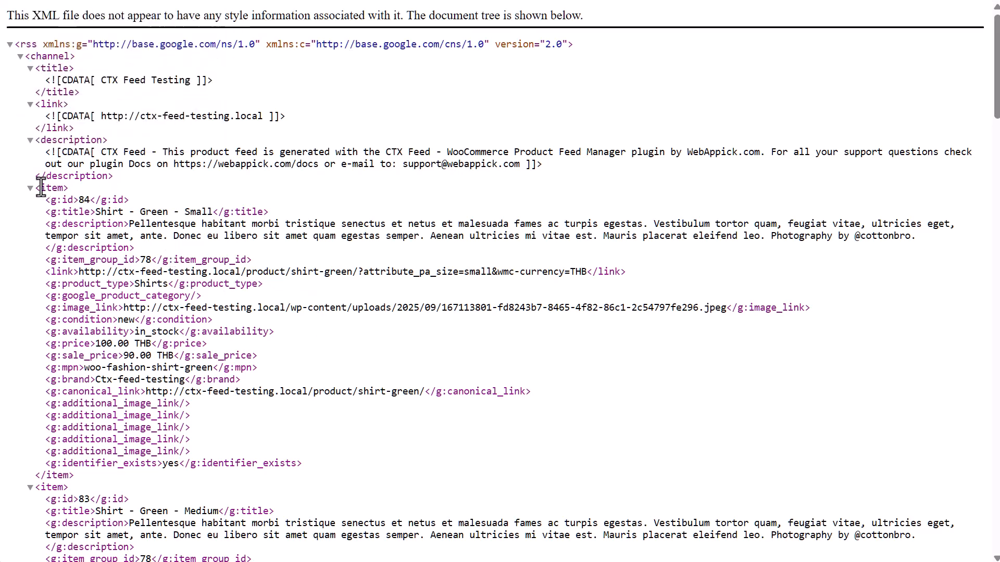
left_click_drag(45, 188, 142, 478)
scroll(191, 328, "down", 1)
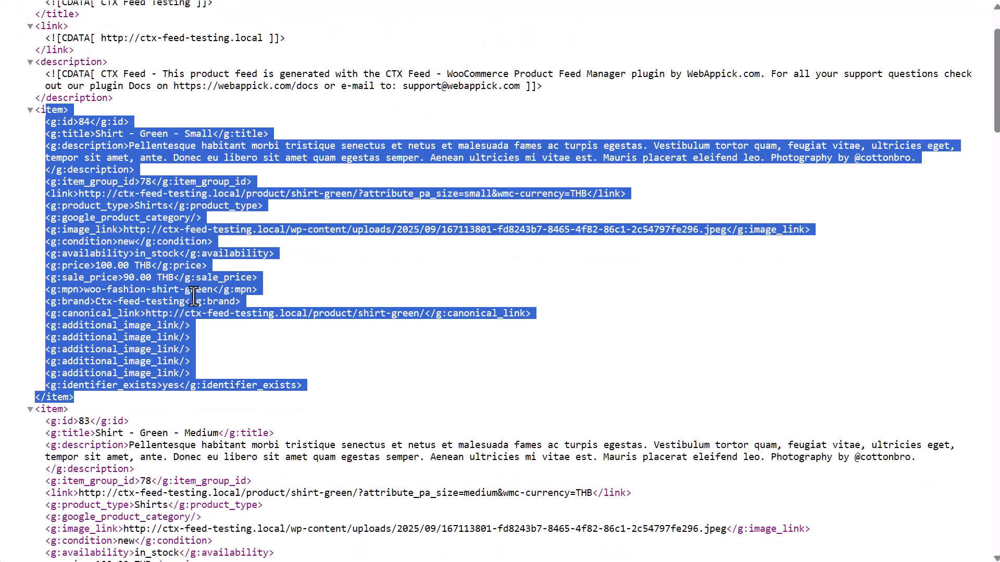
left_click(54, 146)
double_click(70, 136)
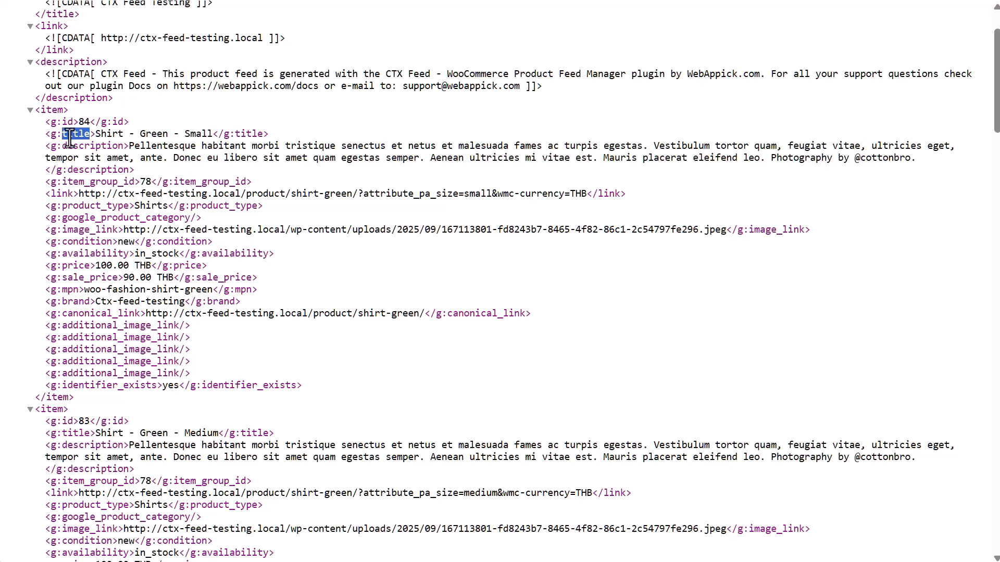
double_click(69, 435)
scroll(125, 417, "down", 6)
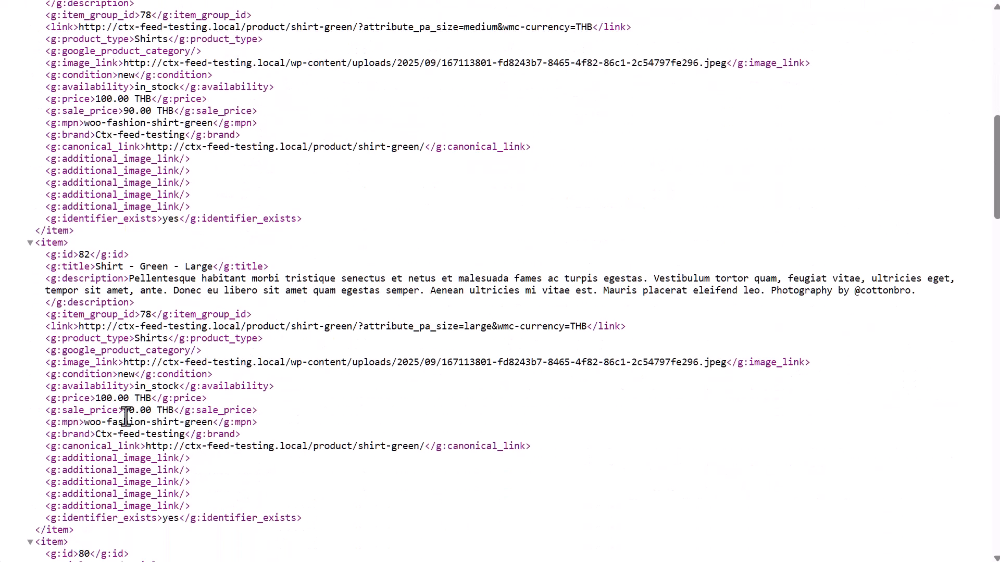
double_click(76, 266)
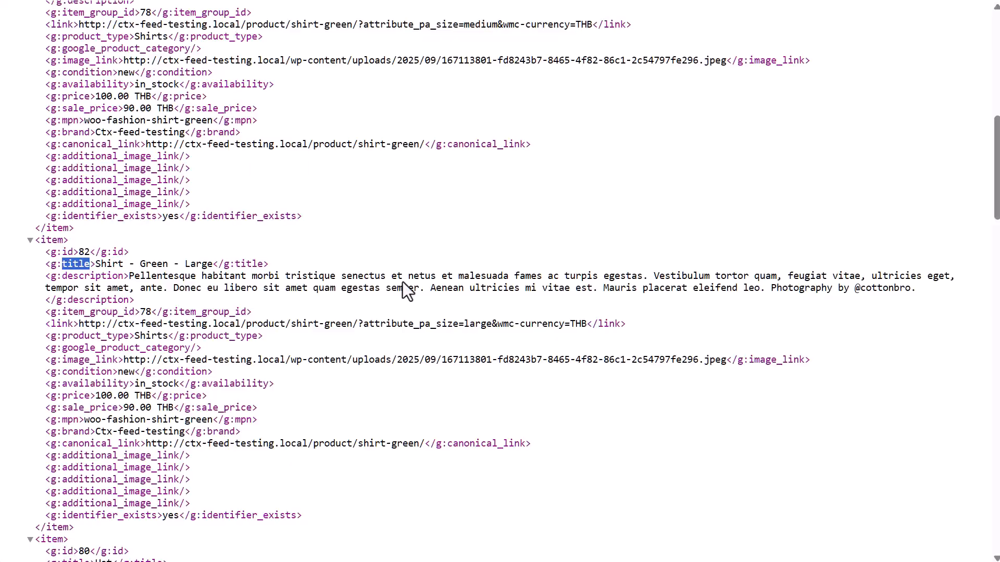
key("ctrl+w")
Open the Test1 Template feed for editing and update and generate it as a TSV file
left_click(266, 369)
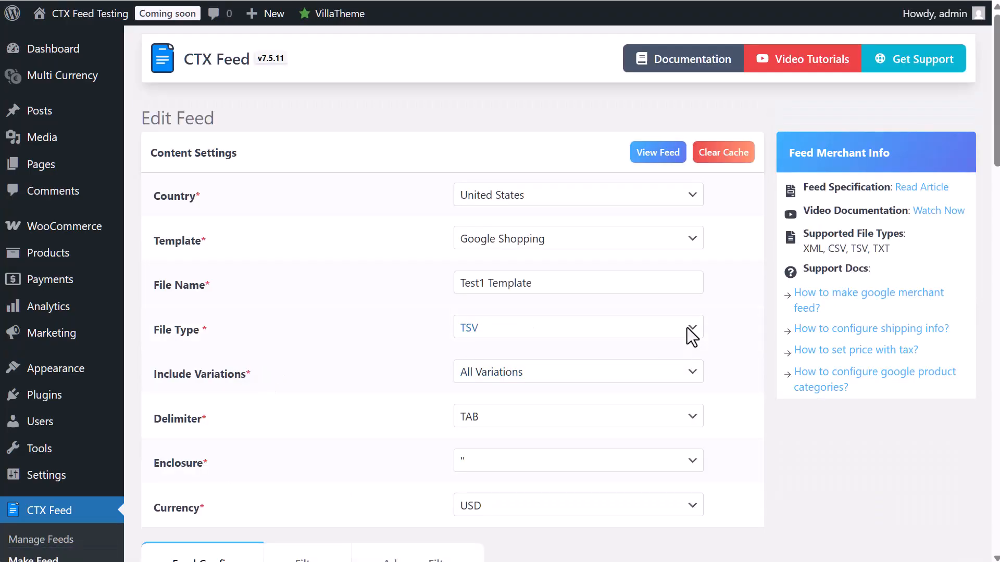
scroll(687, 339, "down", 20)
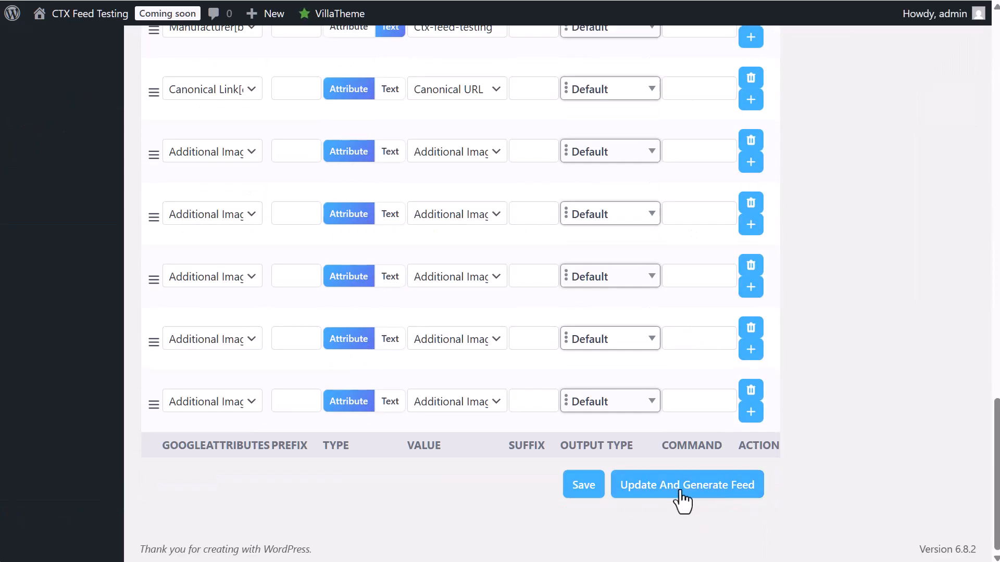
left_click(682, 492)
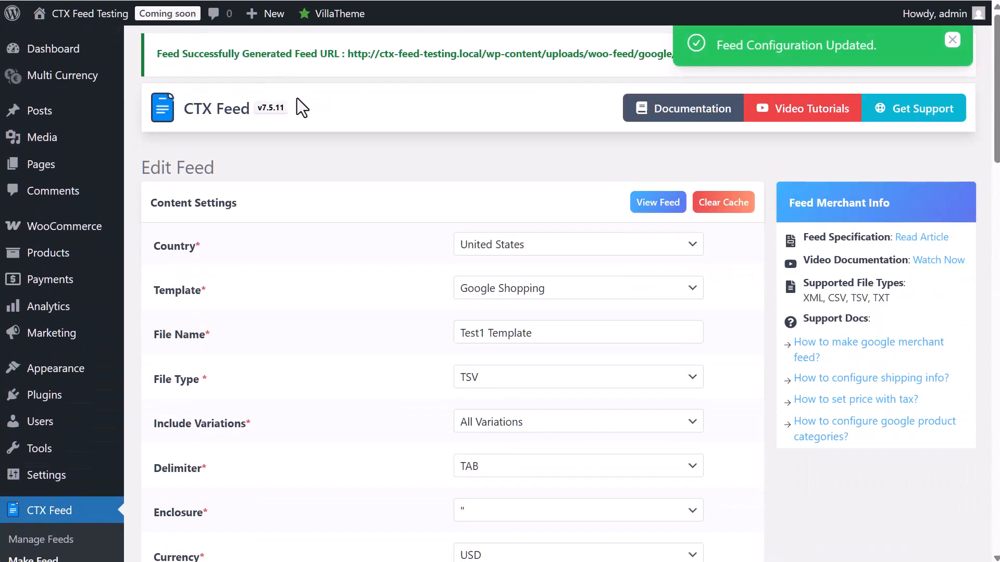
Download the generated test1template.tsv, open it in LibreOffice Calc with the default tab-separated import settings, and examine the title column header in B1
left_click(409, 66)
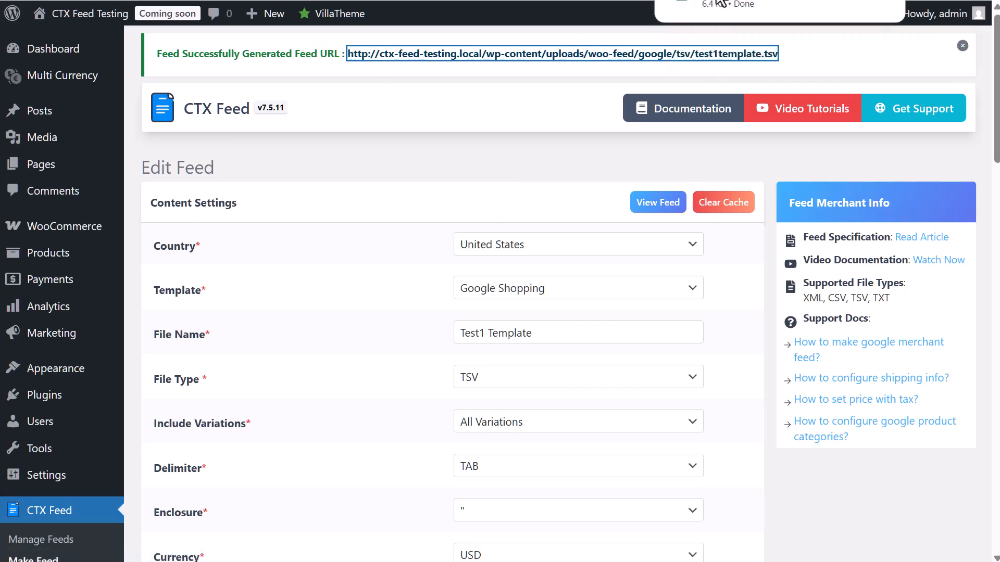
left_click(740, 7)
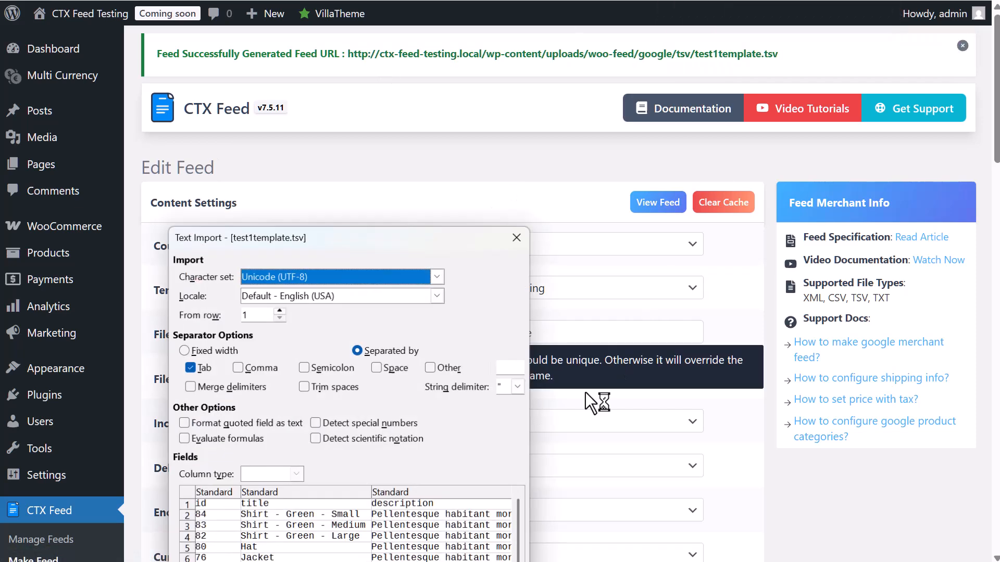
key("Return")
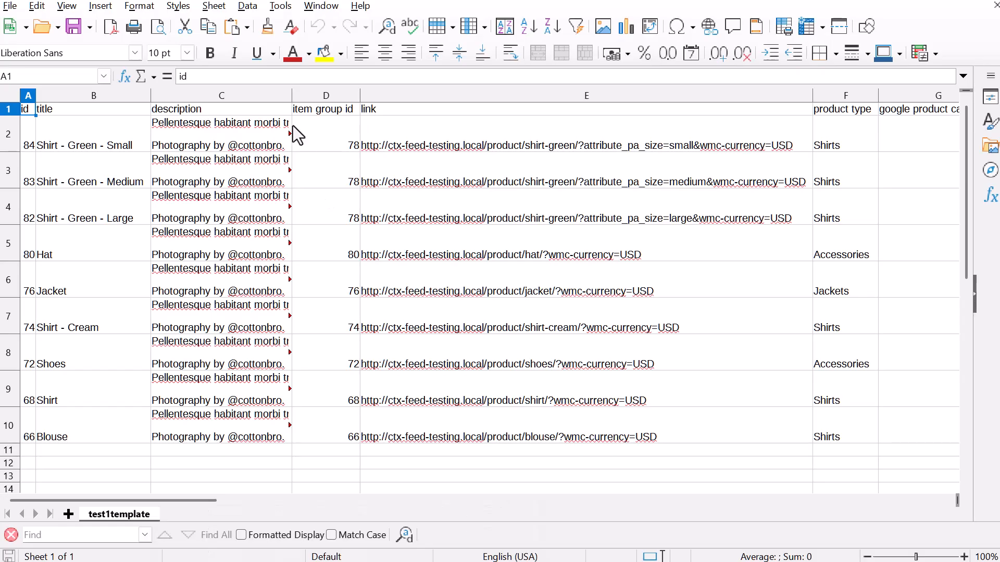
left_click(85, 107)
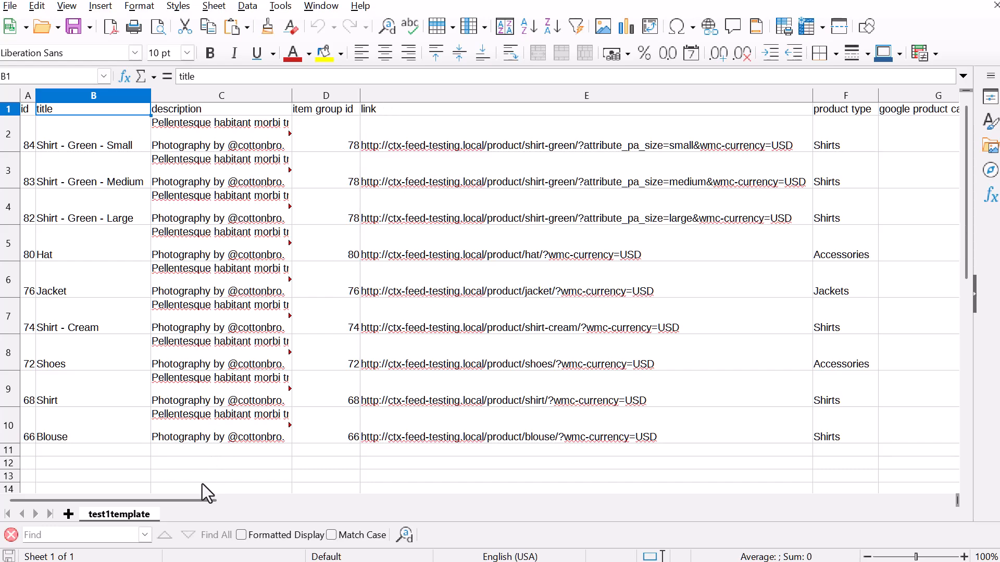
Examine the columns of the test1template sheet and the product links of the small and medium green shirts in E2 and E3
left_click_drag(200, 503, 540, 500)
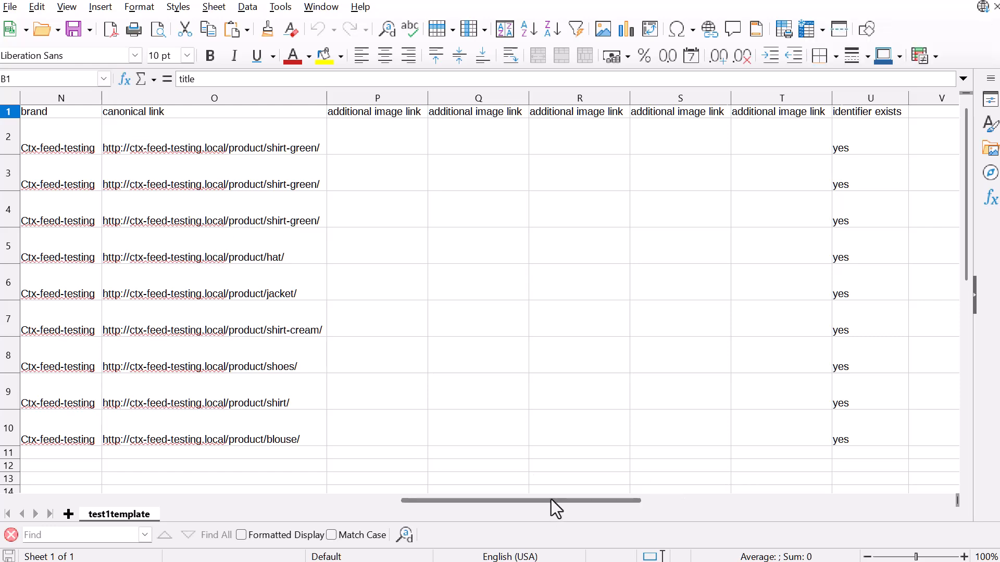
left_click_drag(551, 499, 225, 478)
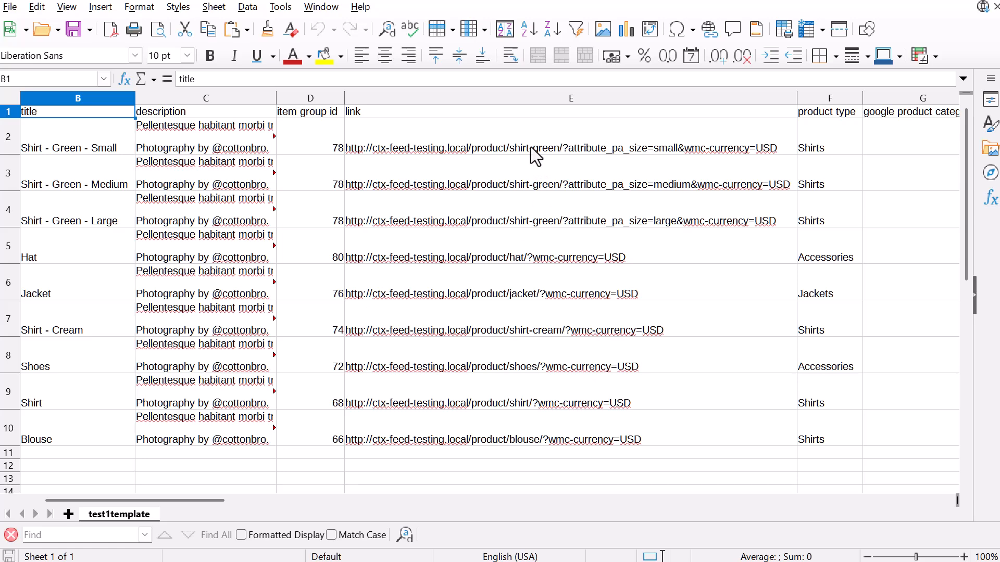
left_click(552, 150)
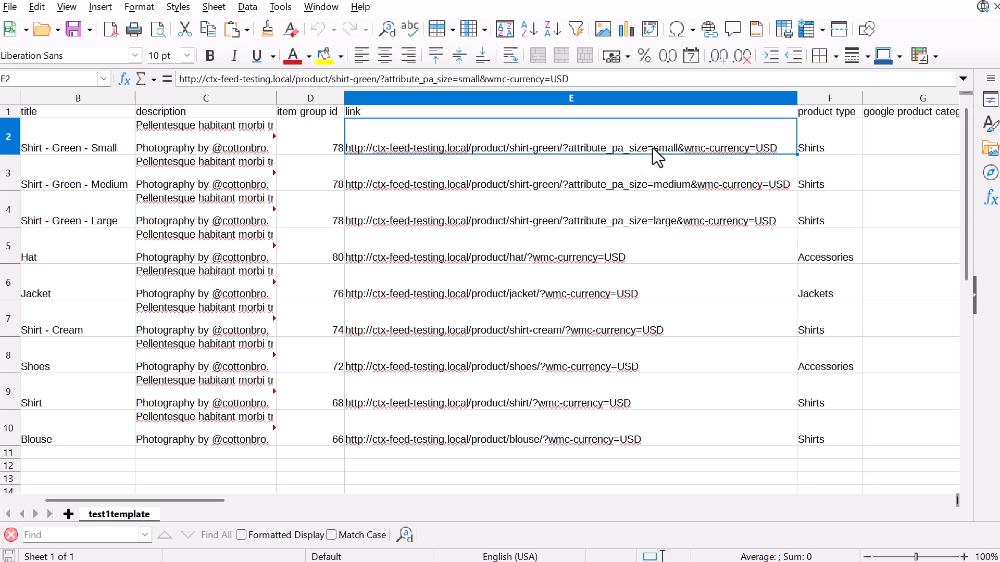
left_click(664, 178)
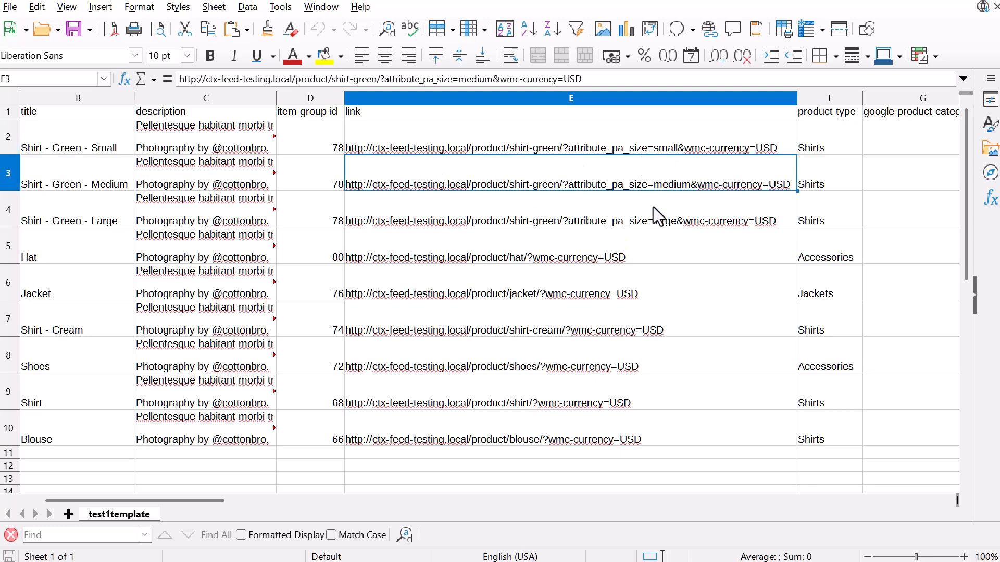
Open the medium green shirt's link from E3 in the browser and select the Large size on the product page
left_click(636, 182)
type("http://ctx-feed-testing.local/product/shirt-green/?attribute_pa_size=medium&wmc-currency=USD")
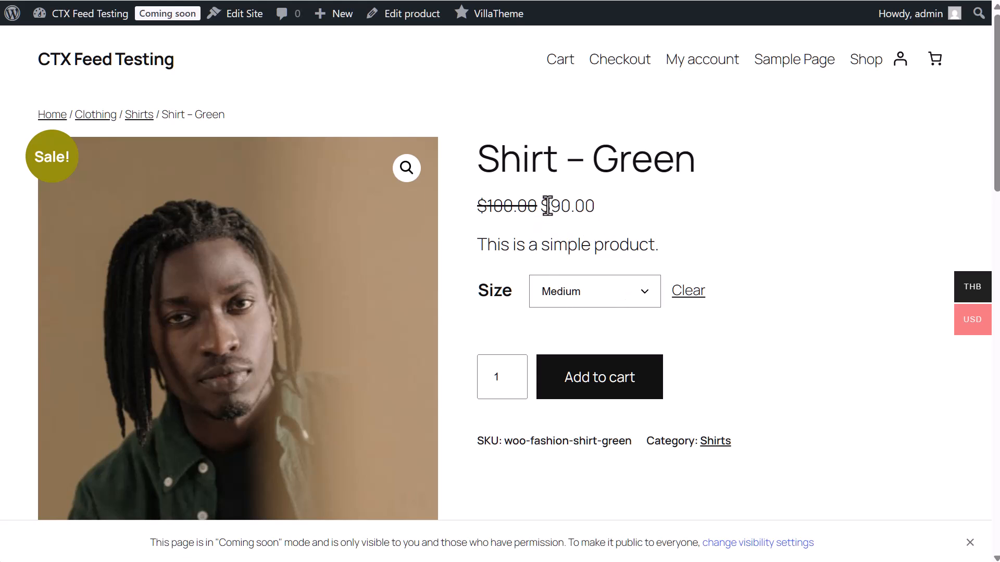
left_click(581, 290)
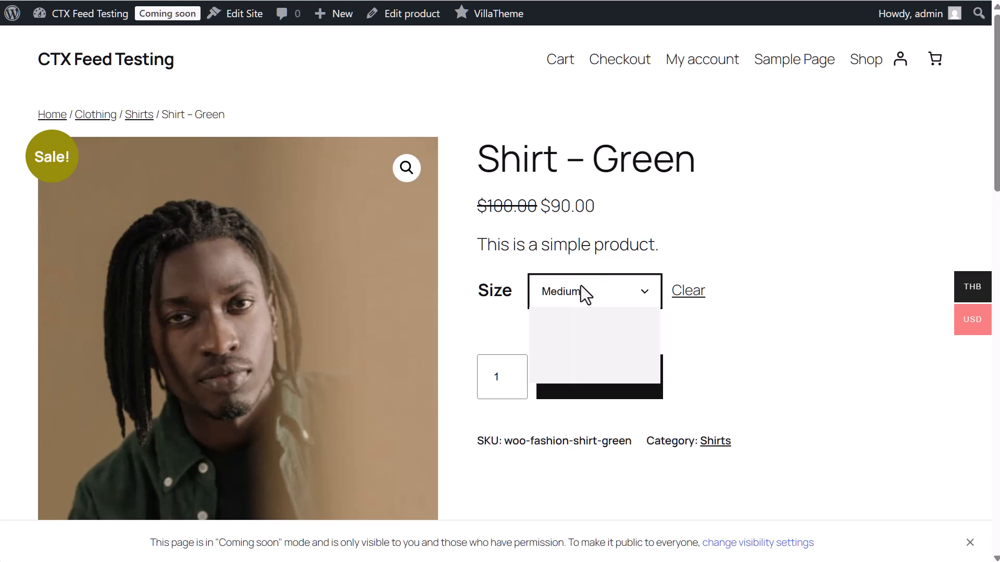
left_click(567, 337)
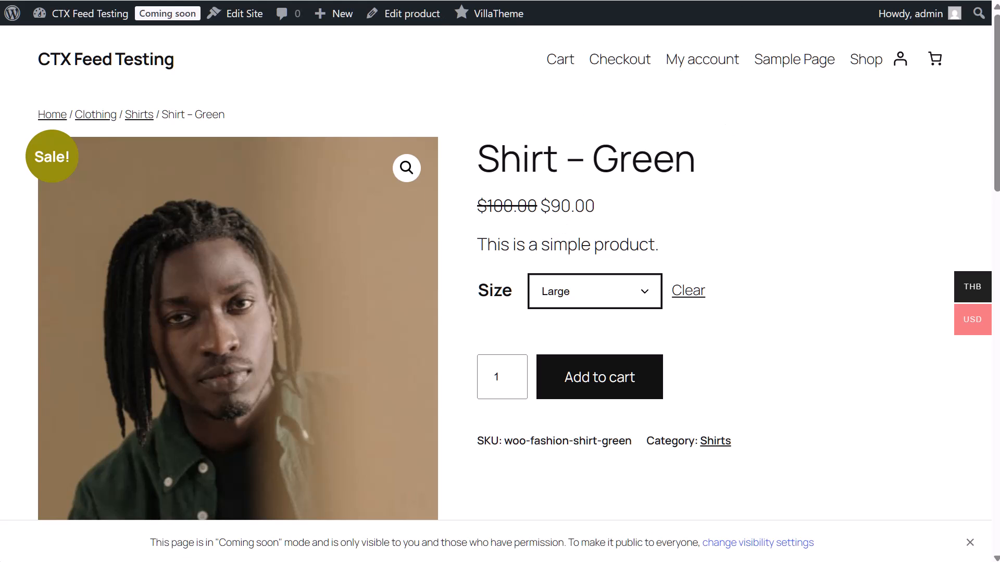
Return to the TSV sheet in LibreOffice Calc and examine the Hat product's link in E5
key("alt+Tab")
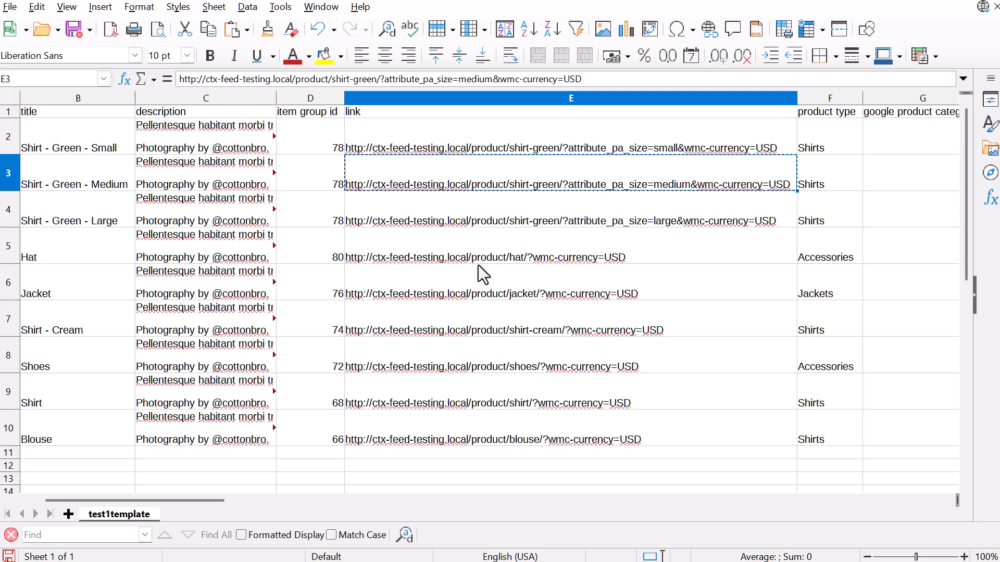
left_click(521, 254)
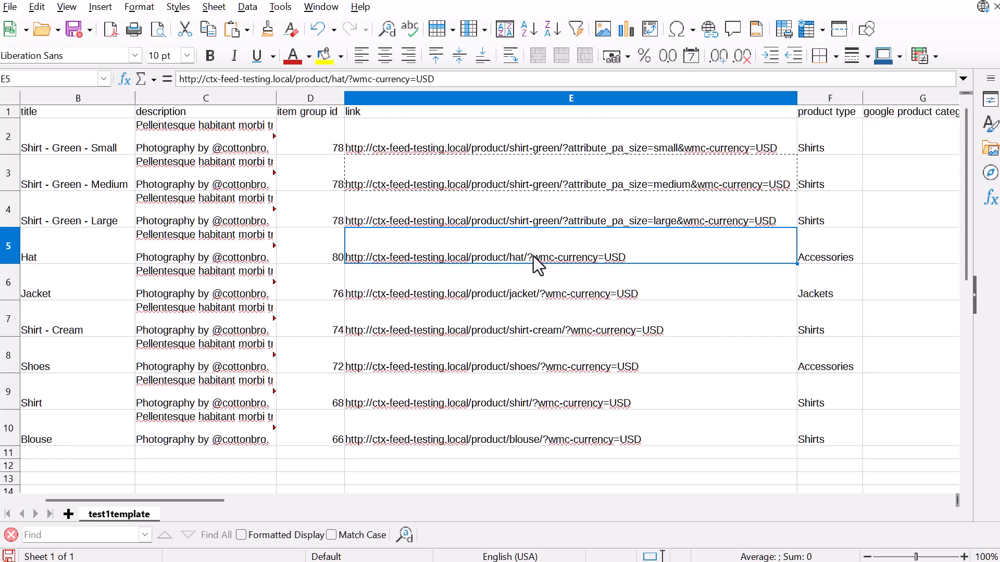
Switch to CTX Feed in the browser, show the list of managed feeds, and copy the Custom Google Shopping feed's URL
key("alt+Tab")
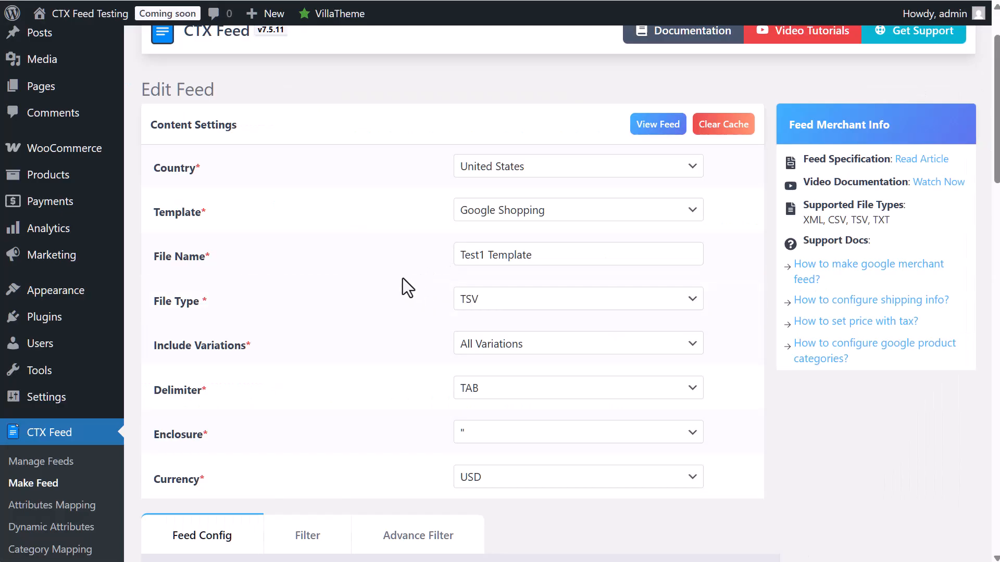
left_click(40, 463)
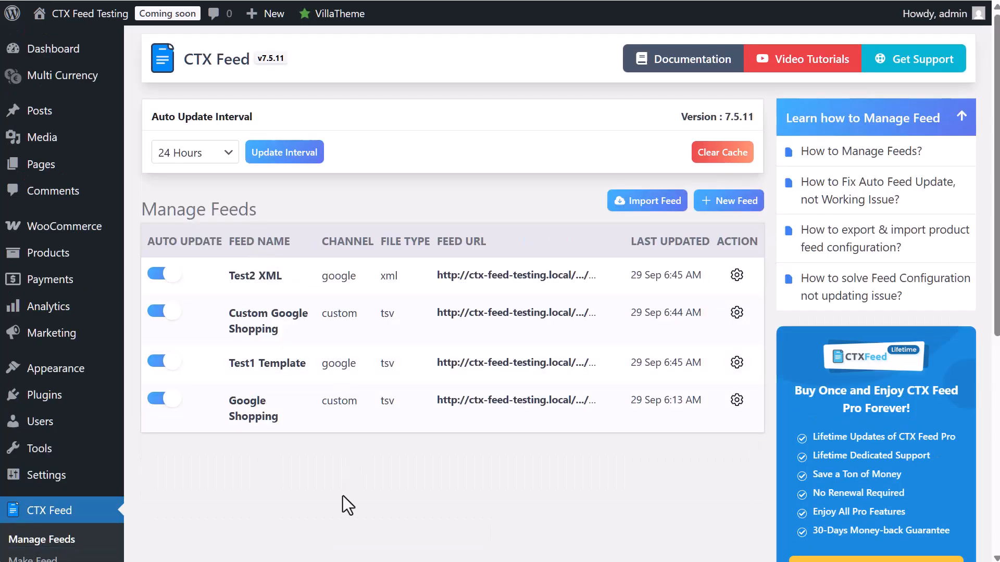
scroll(91, 459, "down", 3)
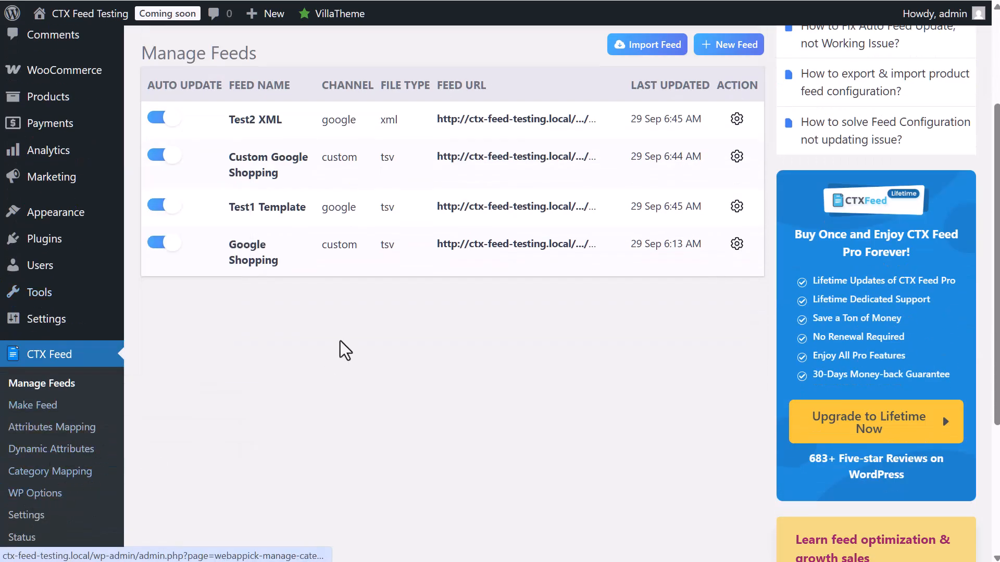
scroll(333, 344, "up", 3)
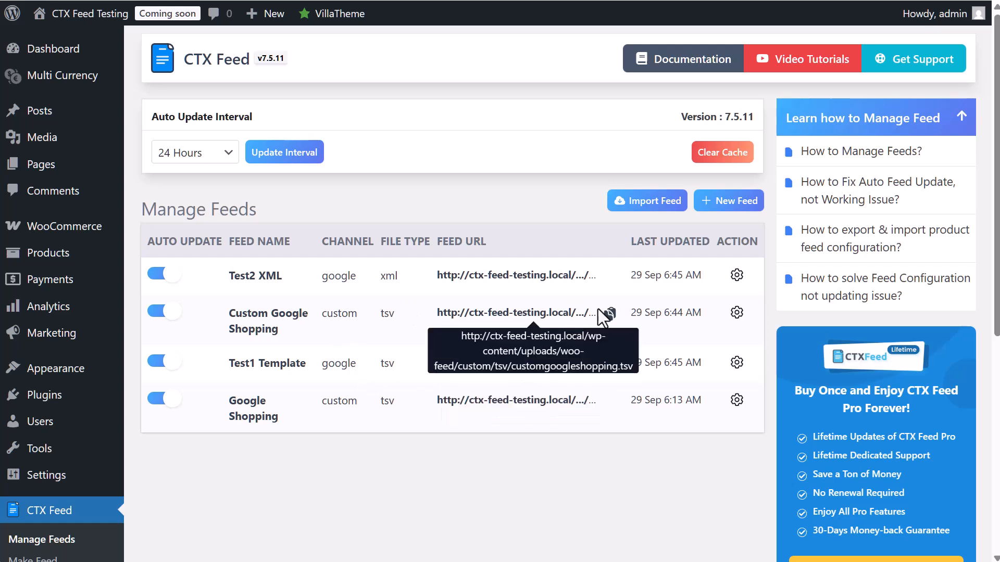
left_click(610, 315)
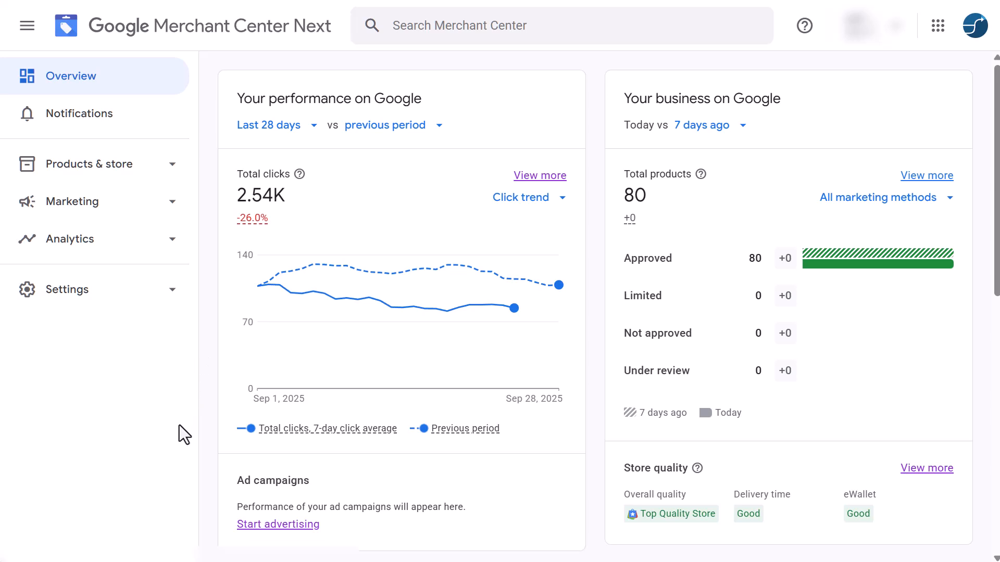
Open the data sources settings in Google Merchant Center and examine the primary product sources
left_click(134, 292)
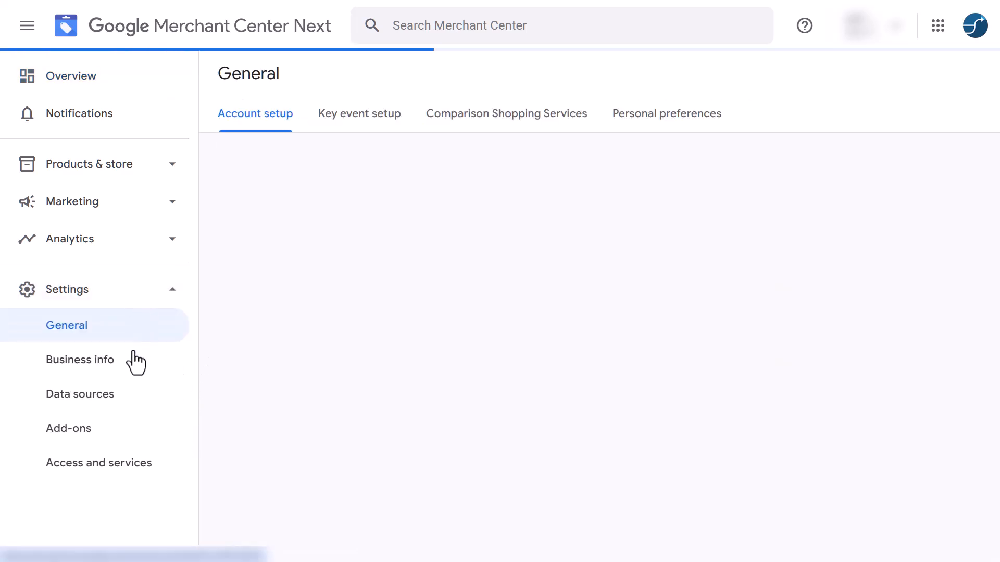
left_click(116, 403)
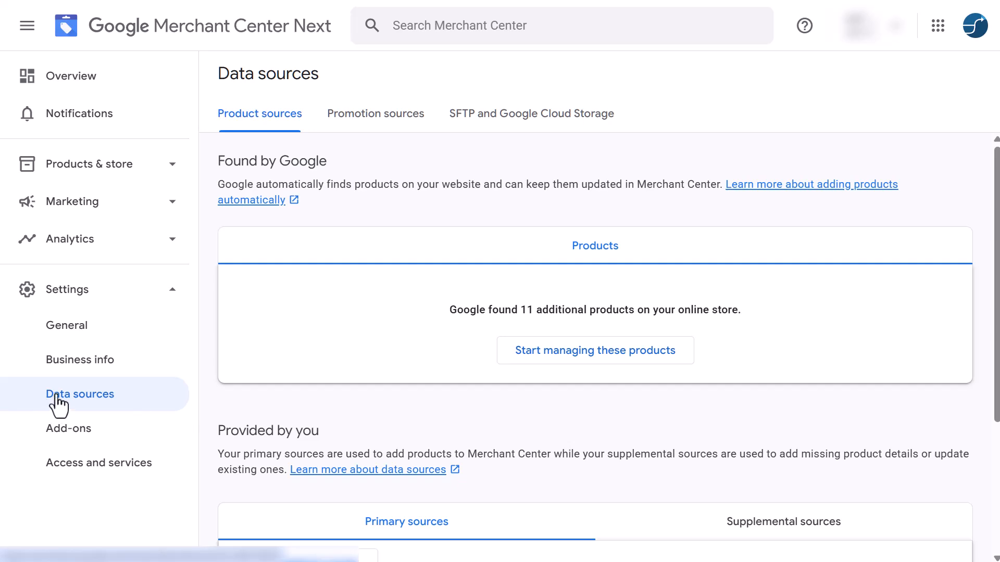
scroll(436, 216, "down", 3)
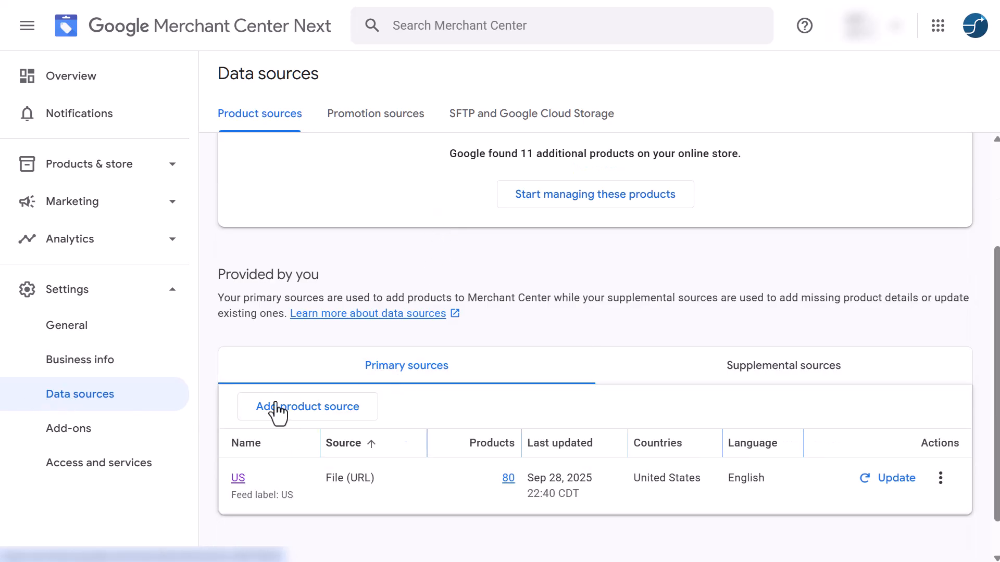
left_click(338, 427)
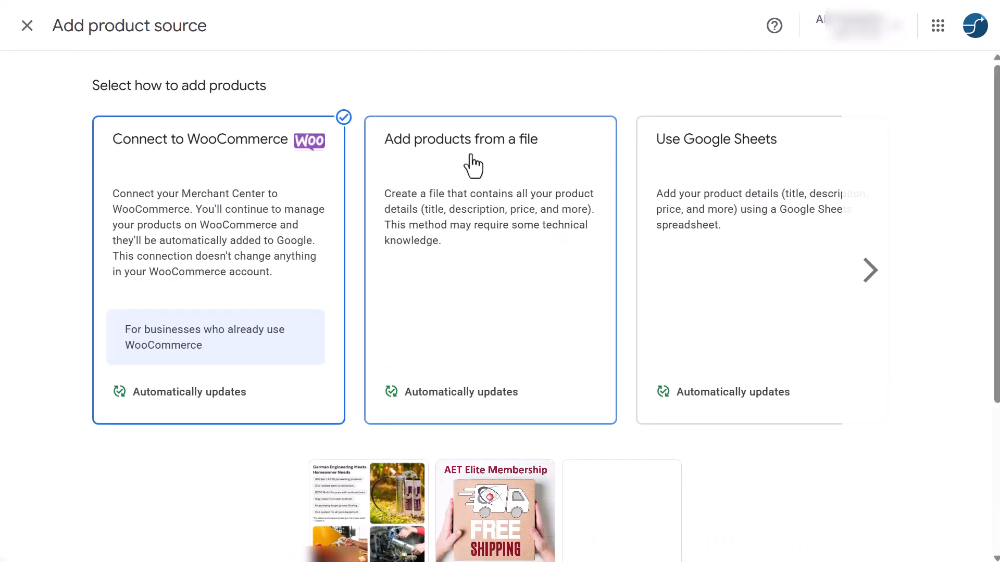
left_click(465, 221)
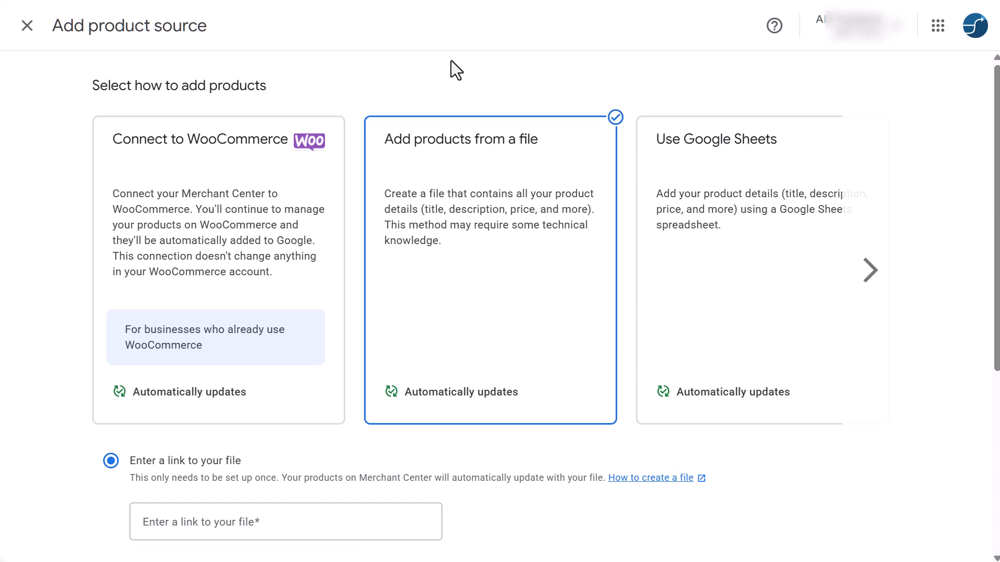
scroll(451, 62, "down", 5)
left_click(243, 223)
key("ctrl+v")
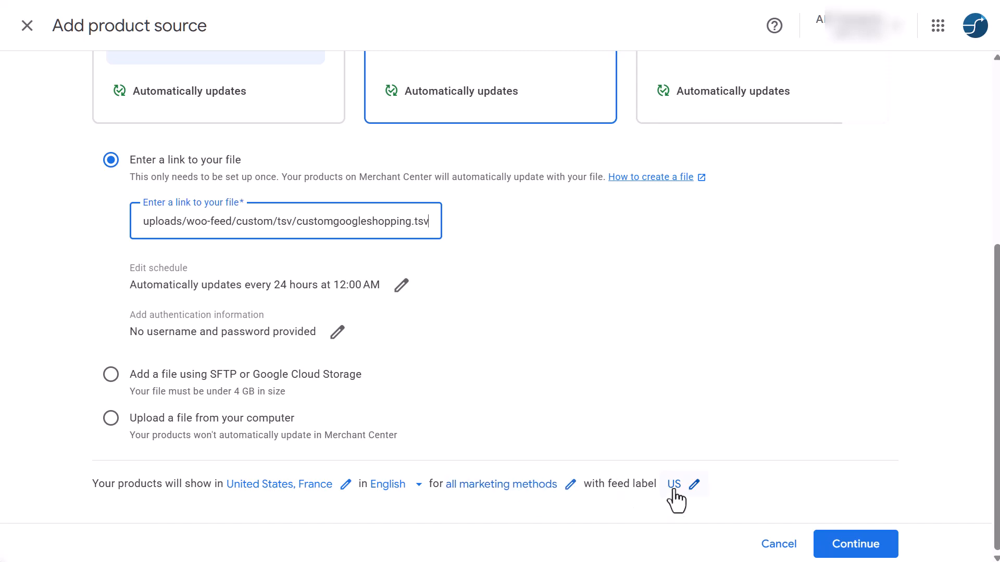
left_click(758, 365)
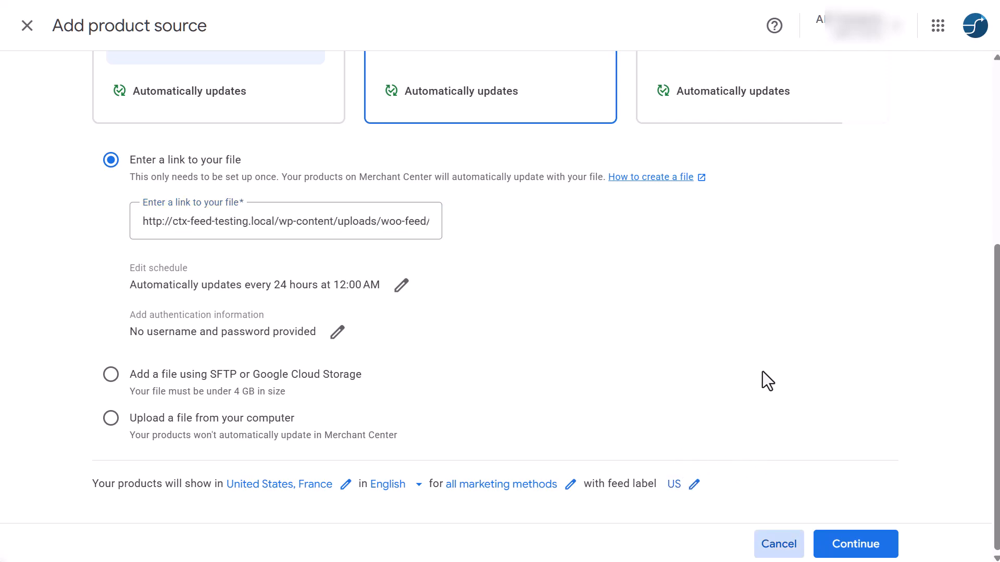
left_click(793, 553)
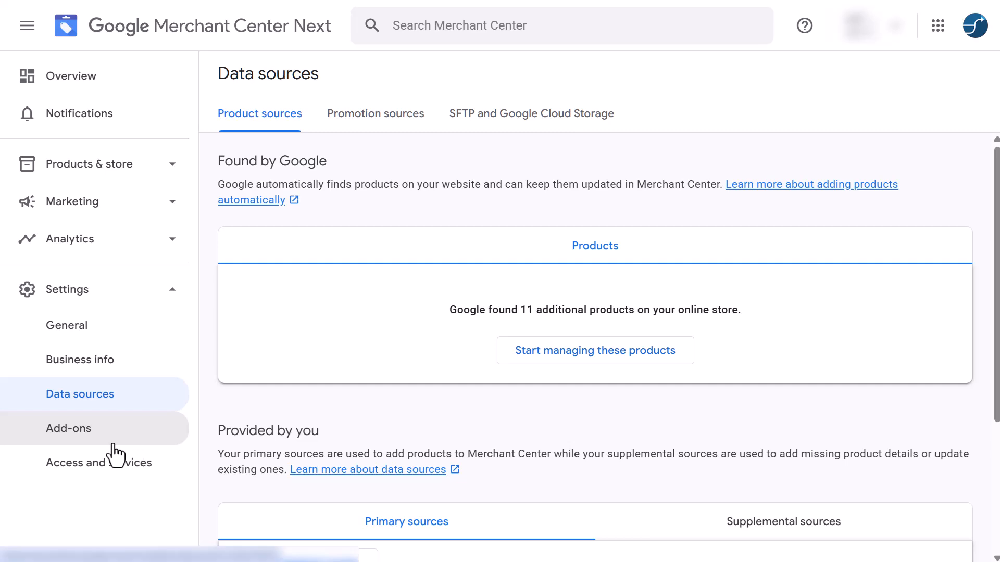
Examine the Merchant Center add-ons, including Advanced data source management among the account's own add-ons and those offered for discovery
left_click(107, 439)
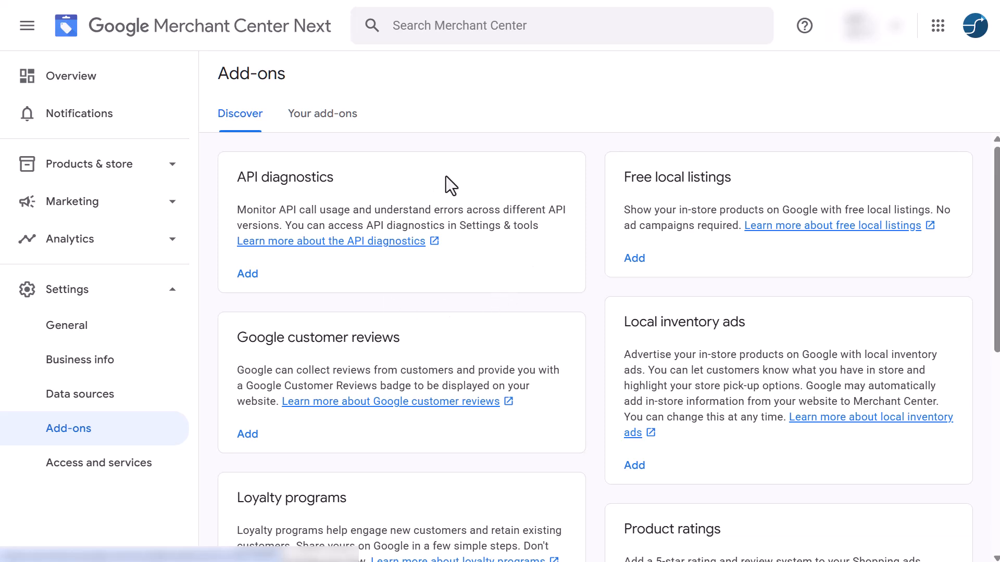
left_click(342, 119)
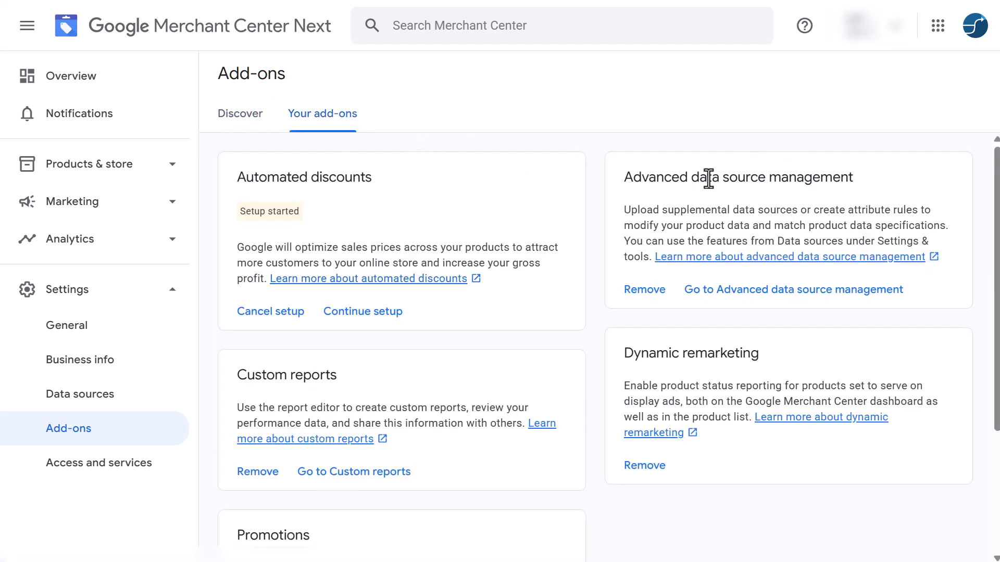
left_click(233, 135)
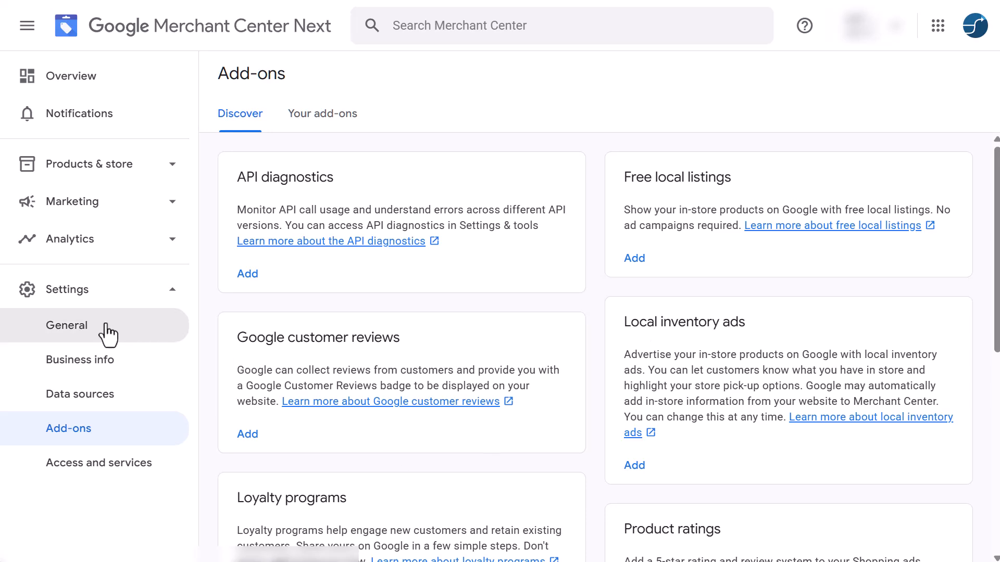
Add a primary product source from a file in the data sources, using the copied customgoogleshopping.tsv feed link, and continue
left_click(78, 394)
scroll(509, 364, "down", 3)
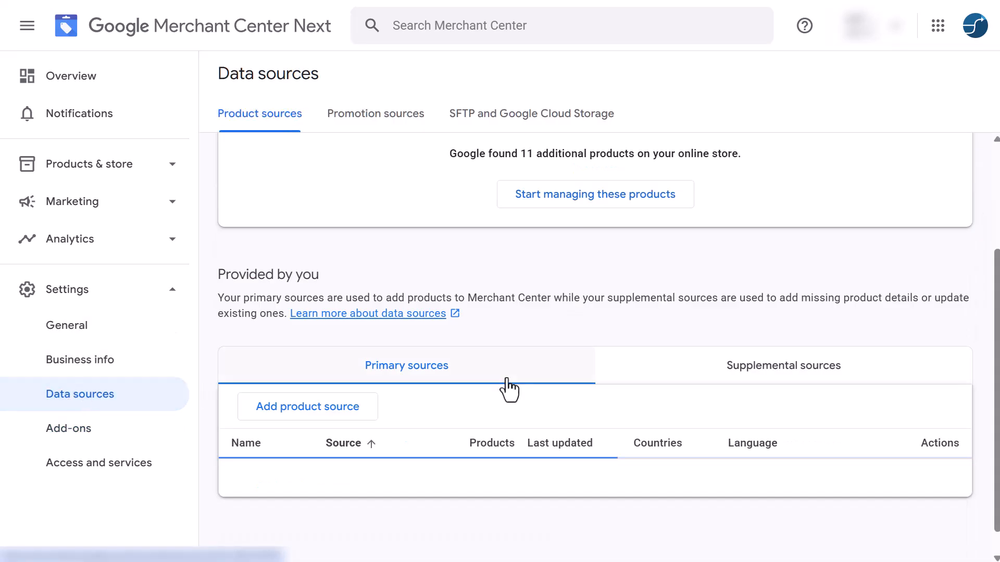
left_click(292, 388)
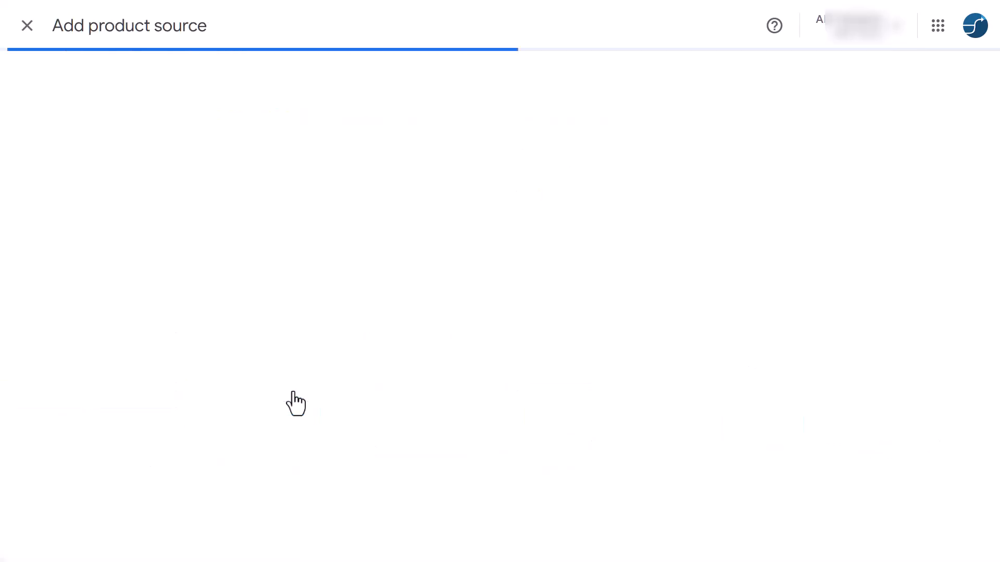
left_click(476, 244)
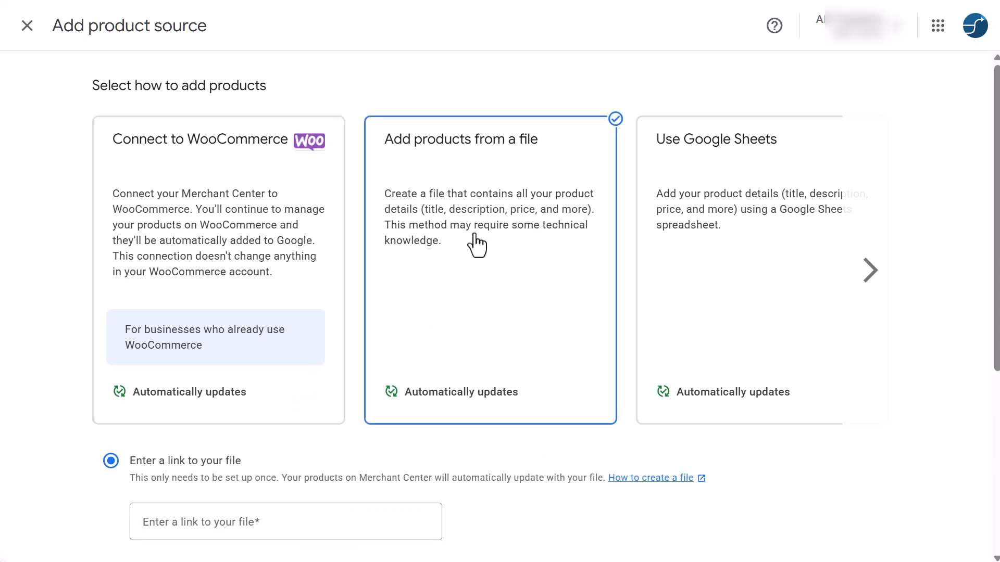
scroll(149, 394, "down", 2)
left_click(141, 454)
key("ctrl+v")
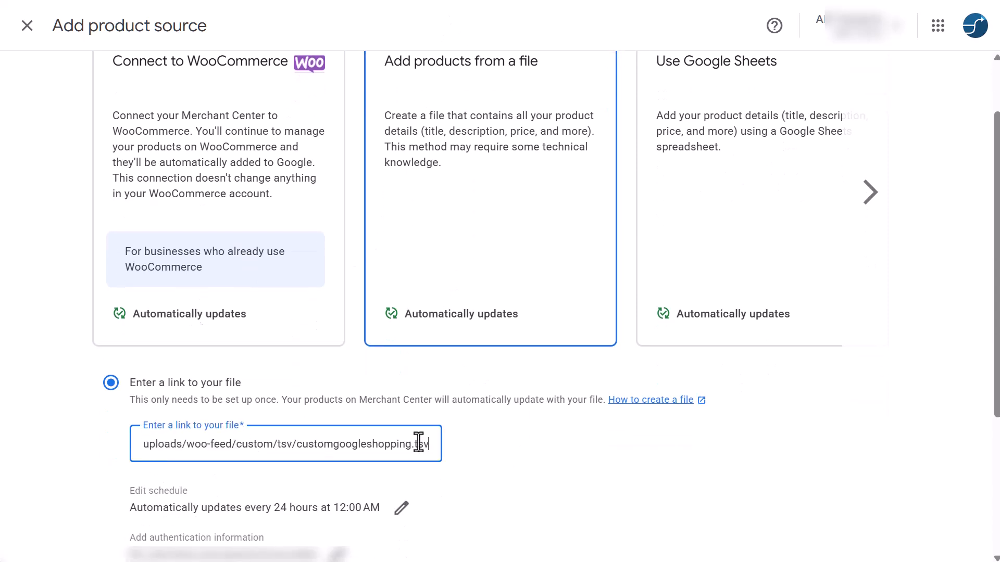
scroll(501, 443, "down", 4)
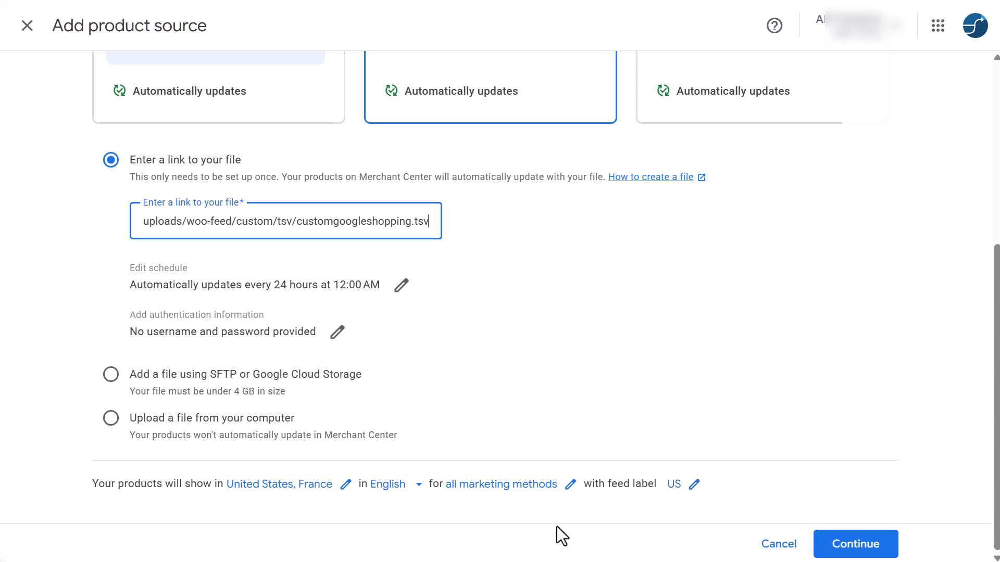
left_click(841, 544)
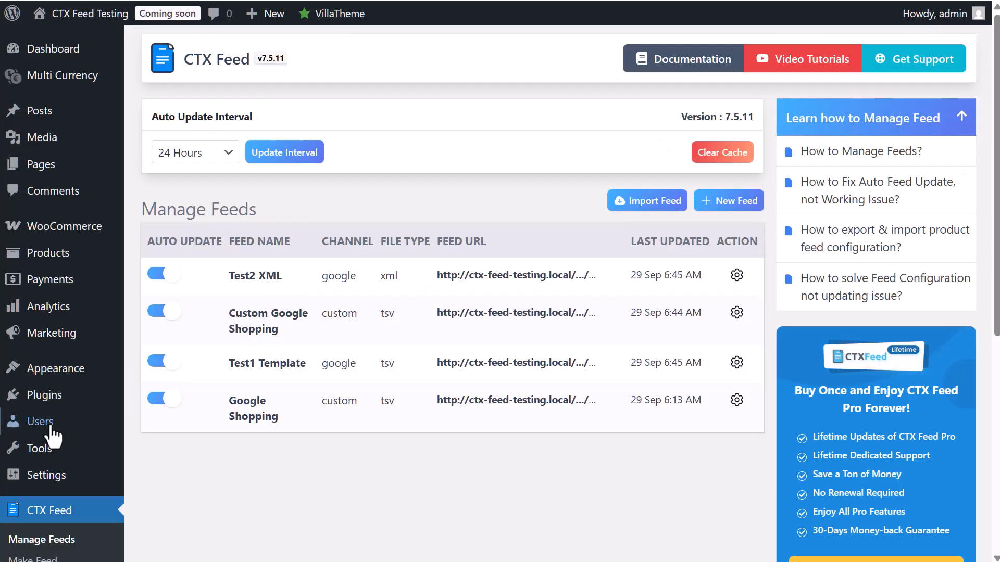
Start a new category mapping in CTX Feed for the Google Shopping merchant and name it feedarmy_cat_mapping
scroll(60, 435, "down", 5)
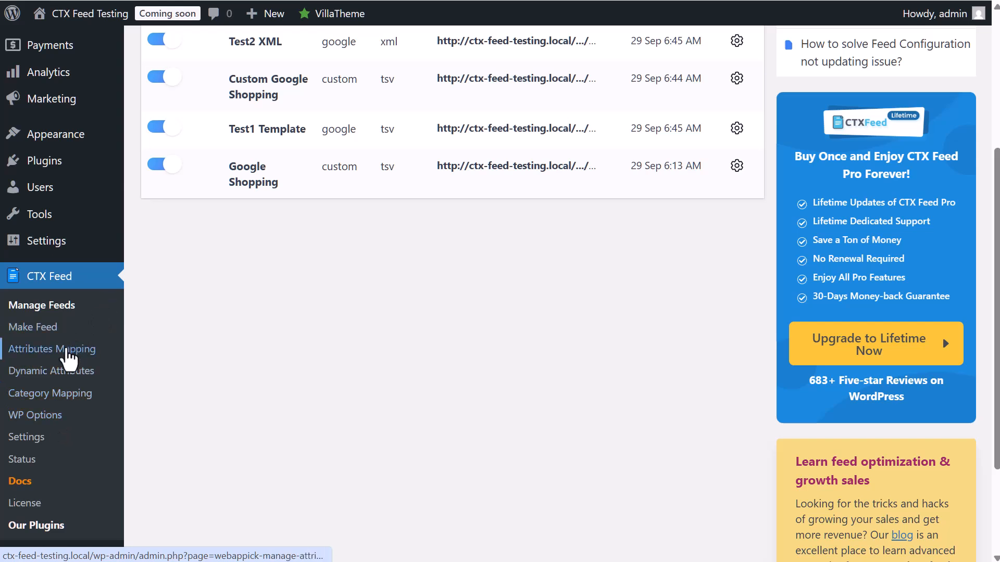
left_click(52, 396)
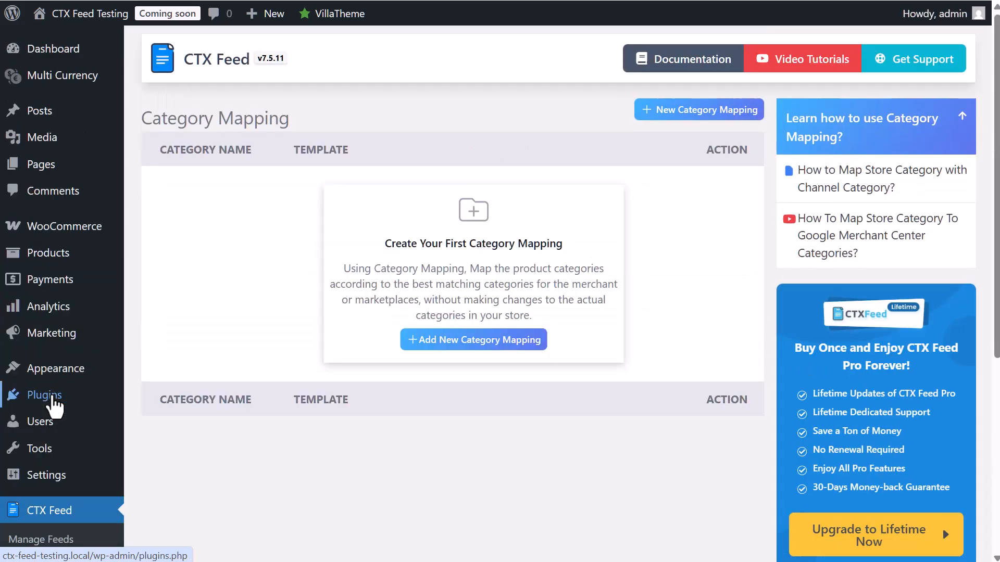
scroll(536, 205, "down", 2)
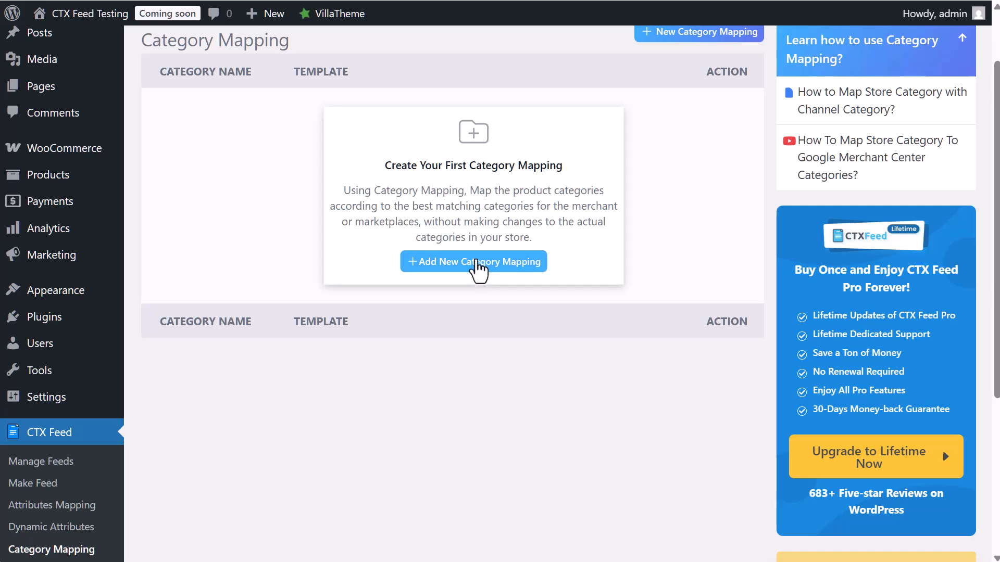
left_click(474, 268)
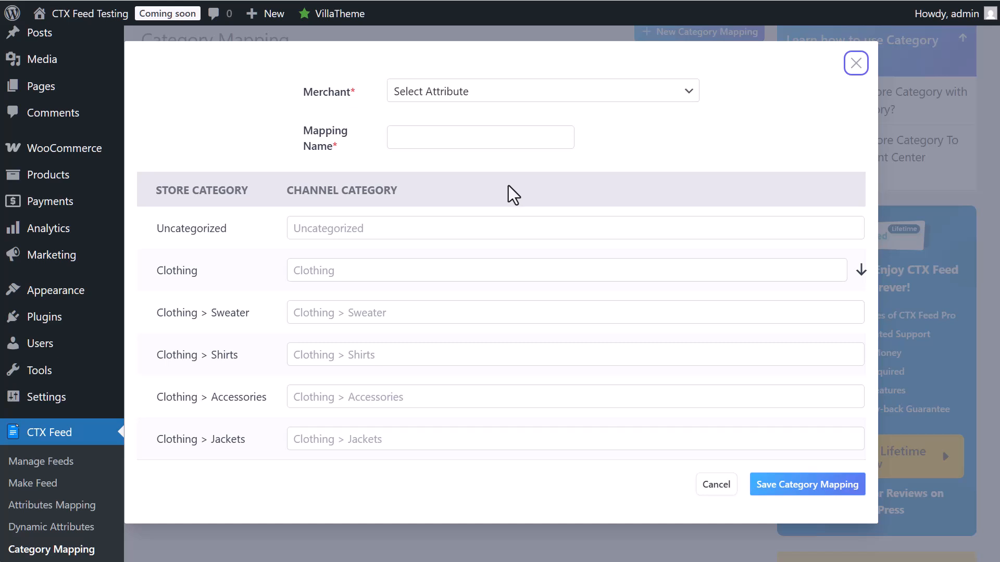
left_click(439, 109)
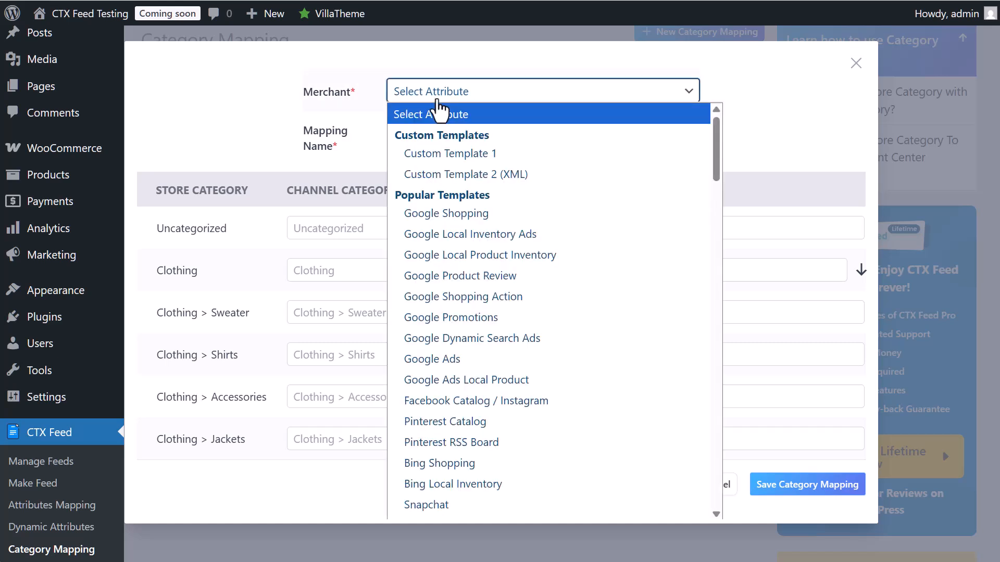
left_click(480, 214)
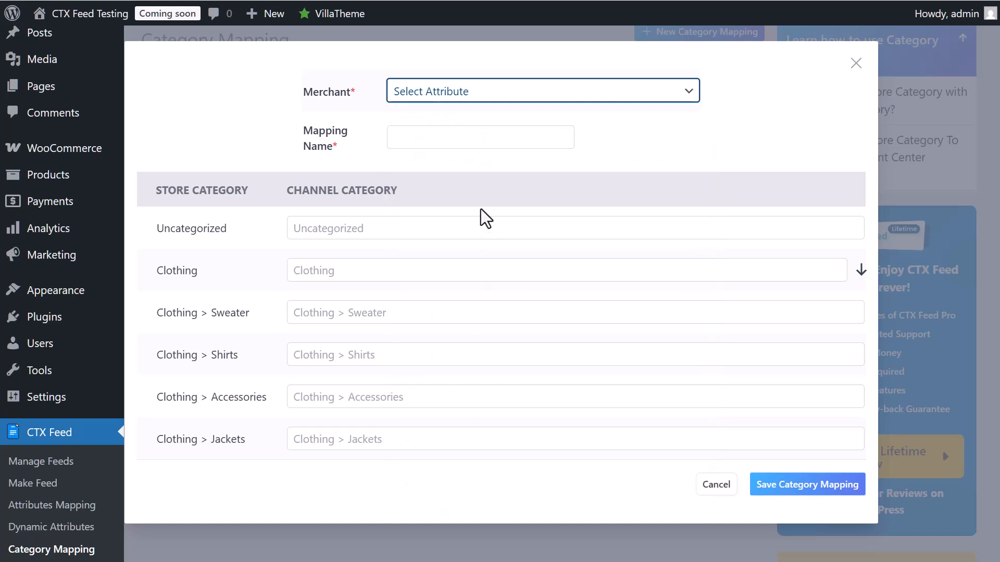
left_click(436, 123)
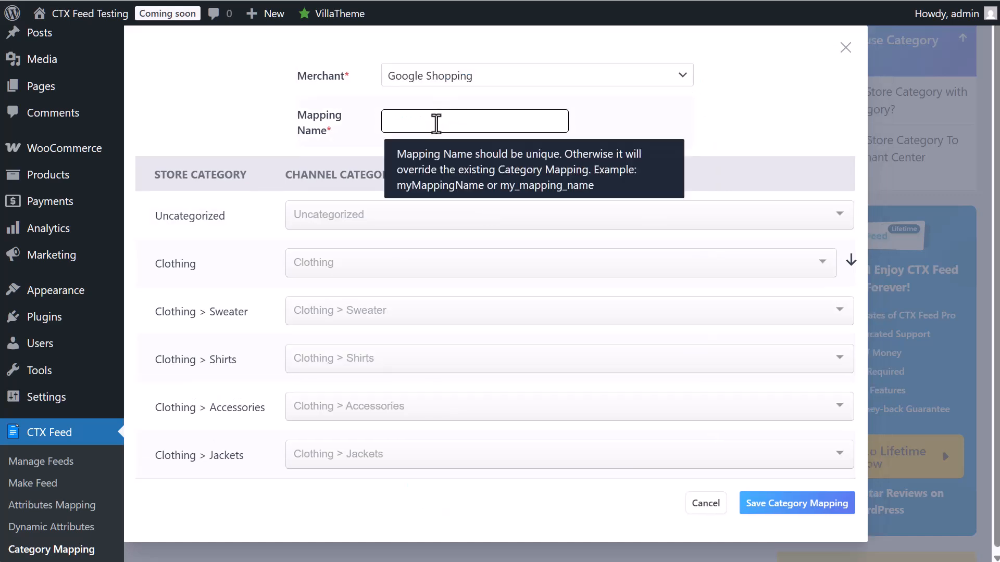
type("feedarmy")
type("_cat_mapping")
Map the Clothing > Sweater store category to 212 - Apparel & Accessories > Clothing > Shirts & Tops, searching for "tops"
left_click(321, 315)
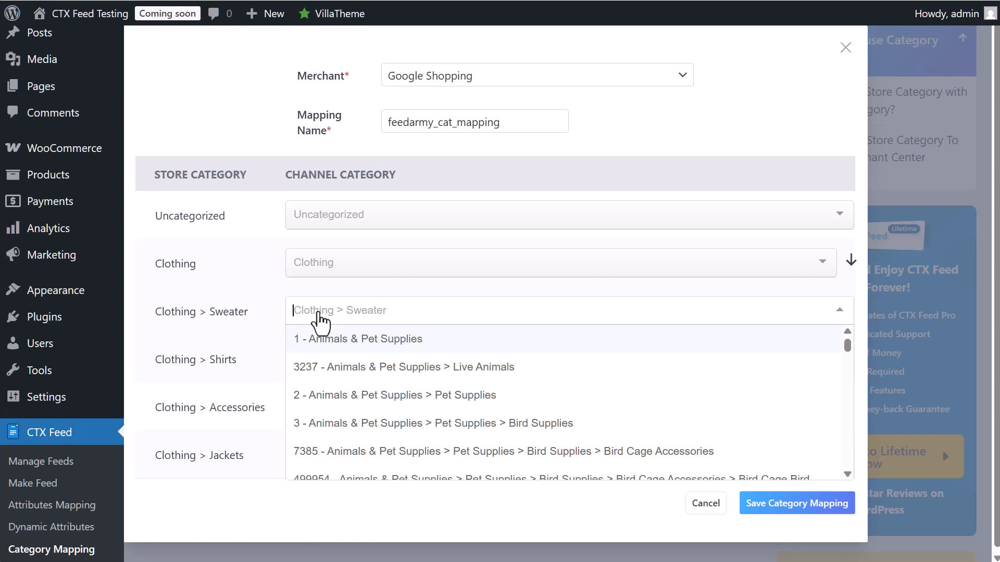
type("tops")
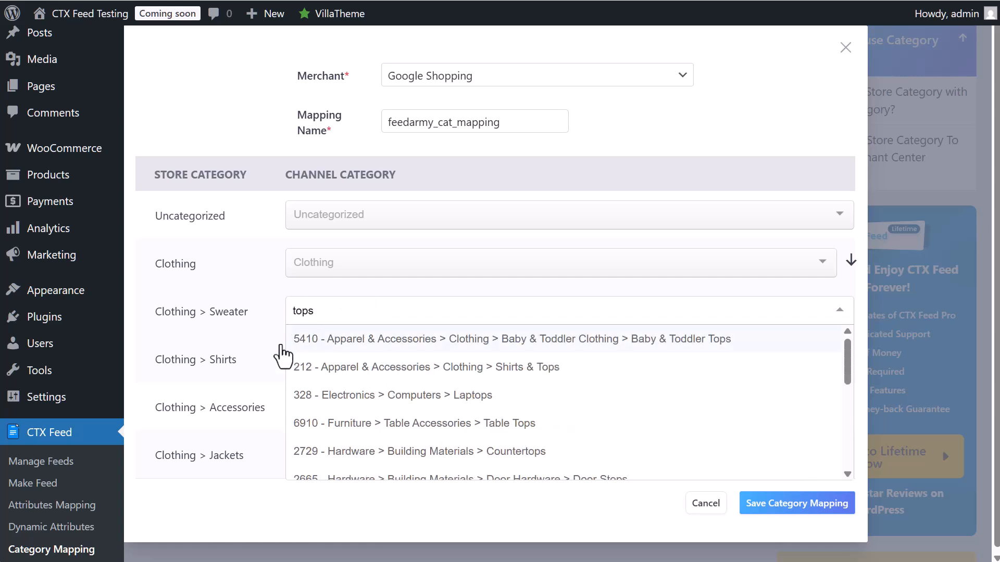
left_click(510, 370)
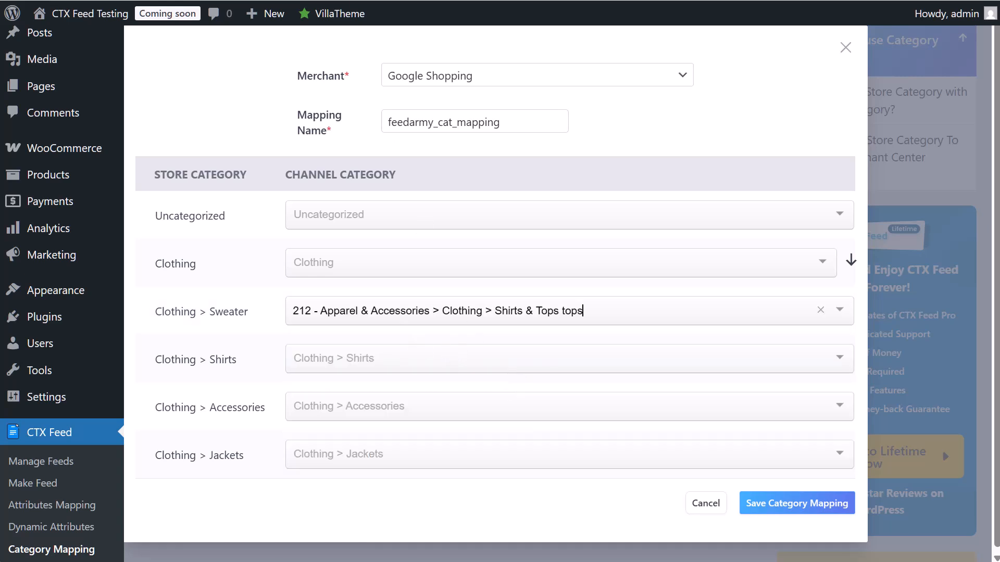
Switch to Google Merchant Center Help, find the Google product category attribute in the product data specification, and open its plain text category list
left_click(354, 0)
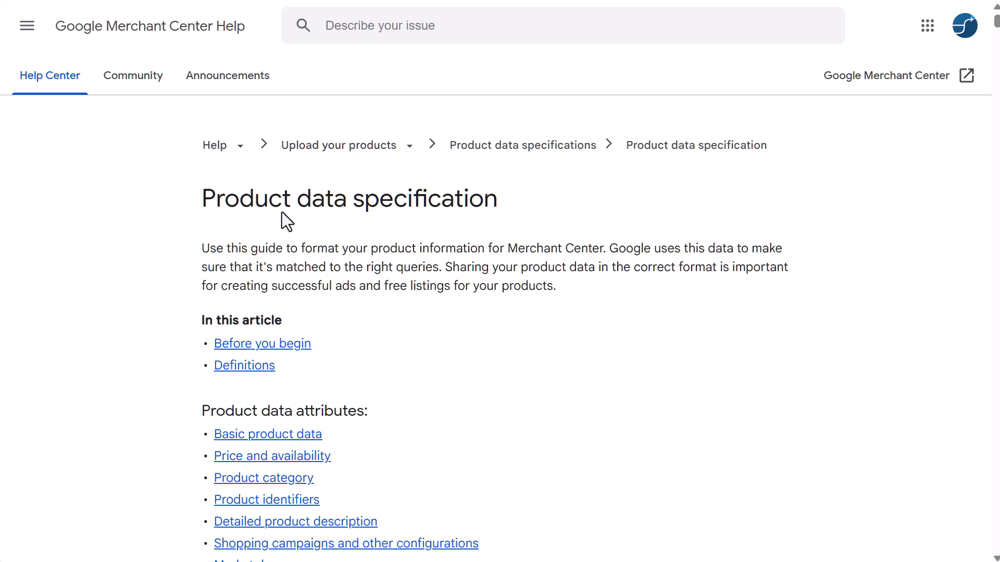
key("ctrl+f")
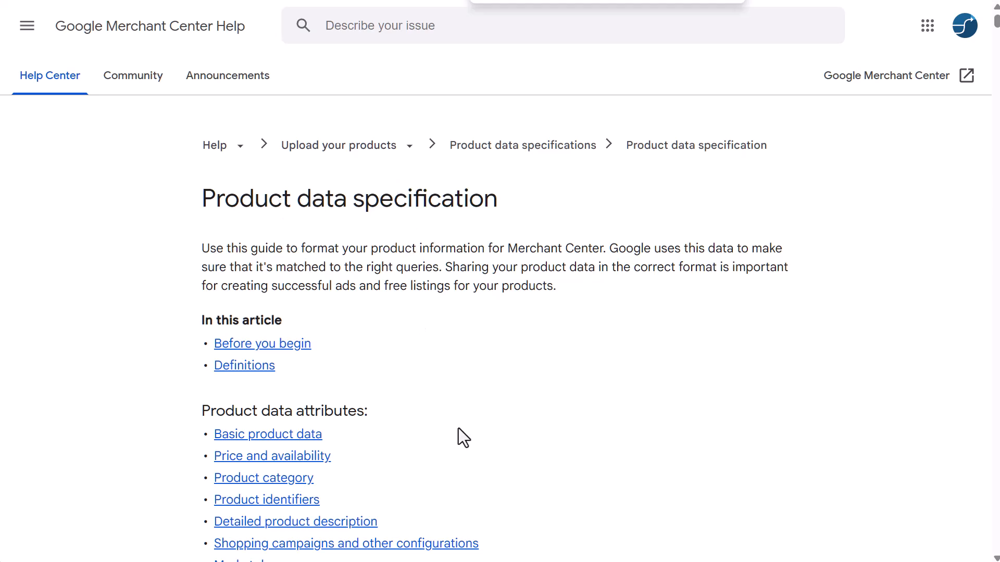
type("google product")
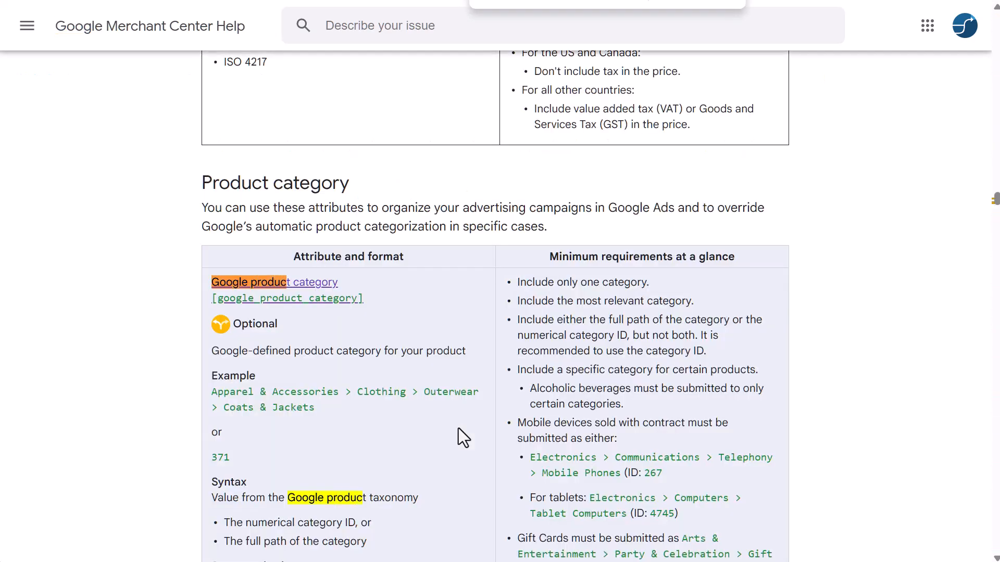
left_click(301, 283)
scroll(348, 345, "down", 10)
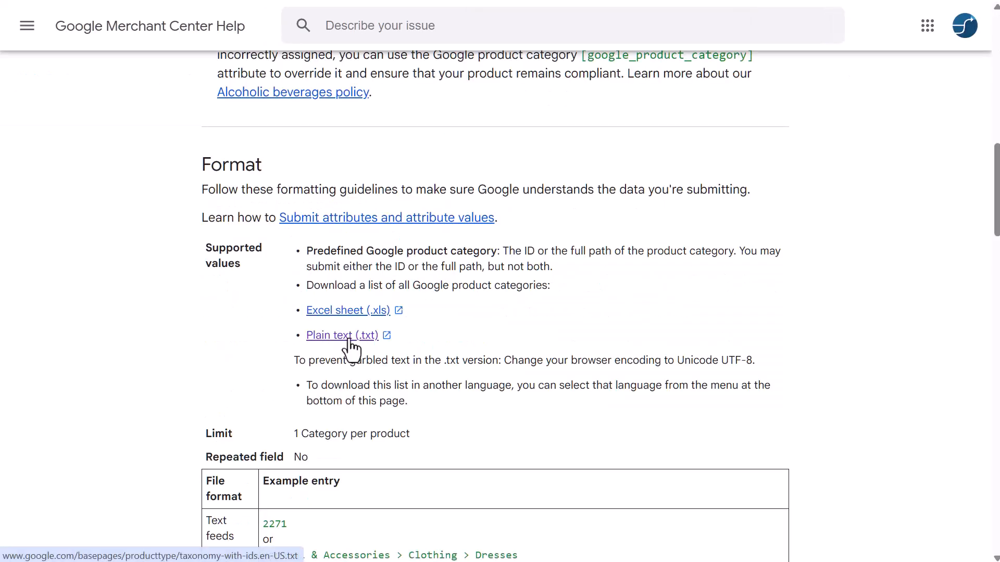
left_click(350, 340)
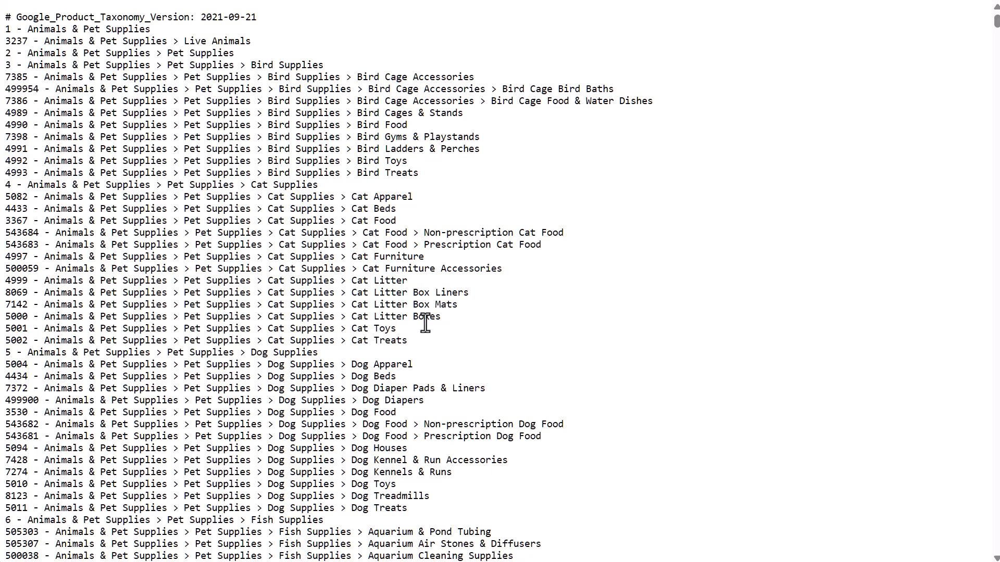
Search the Google product taxonomy for "tops" and examine the ID and full path of the Shirts & Tops category
scroll(371, 466, "down", 1)
scroll(371, 466, "down", 20)
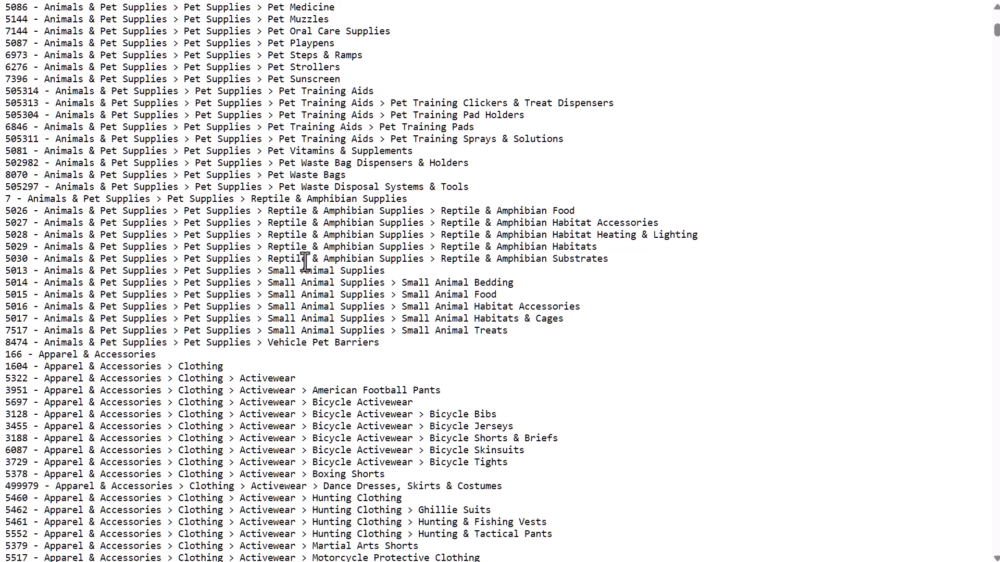
key("ctrl+f")
type("tops")
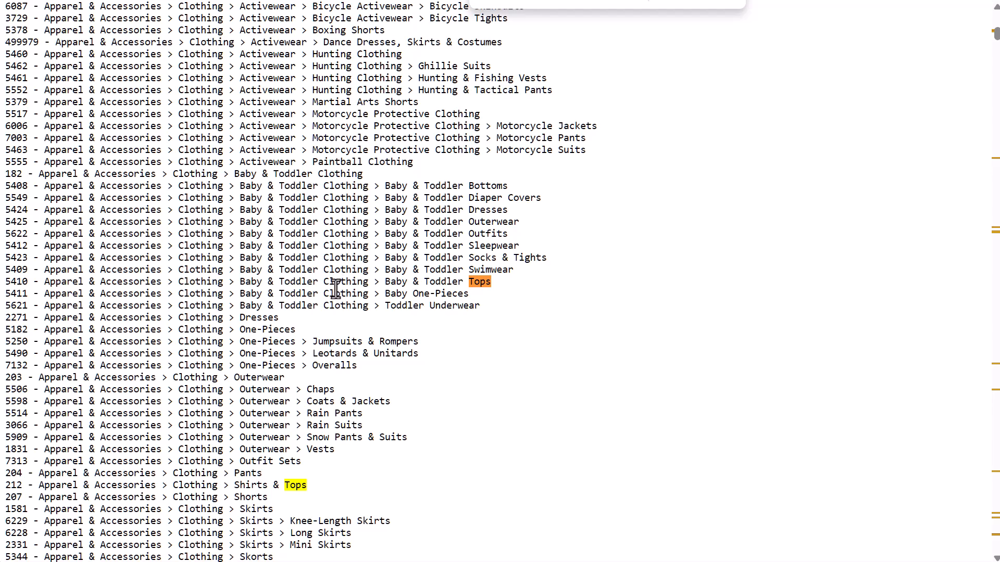
scroll(297, 333, "down", 3)
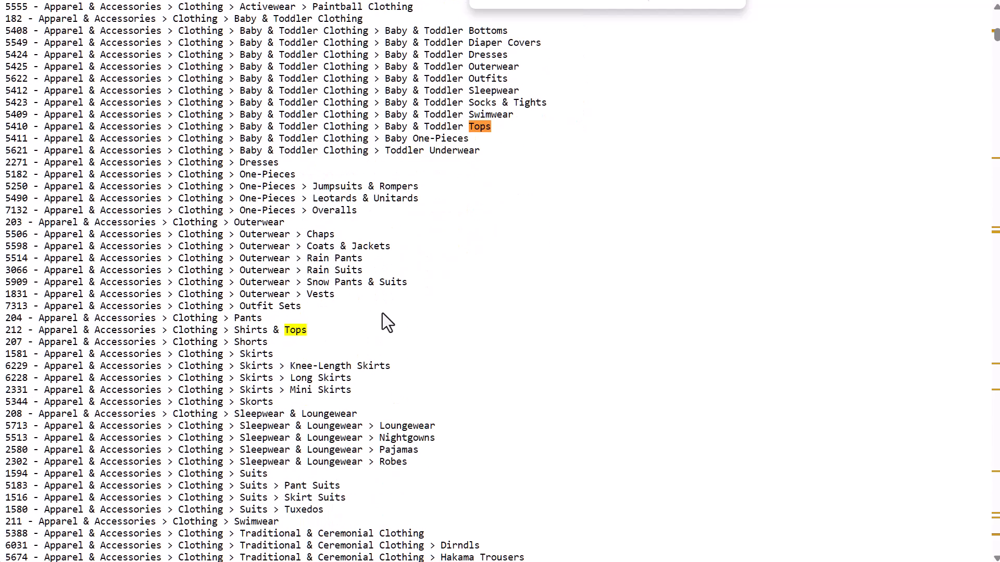
scroll(324, 461, "down", 3)
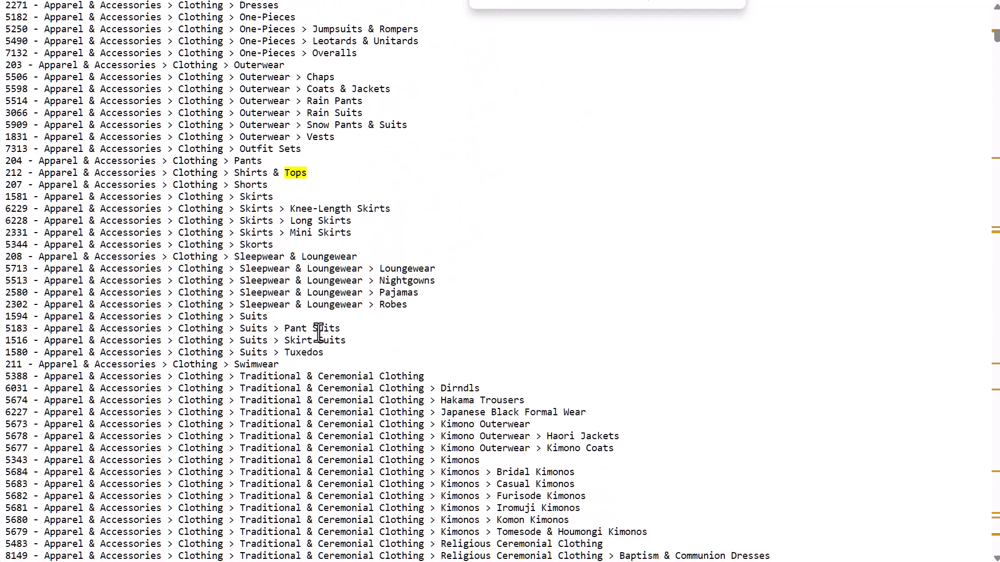
scroll(319, 330, "down", 3)
scroll(61, 255, "up", 3)
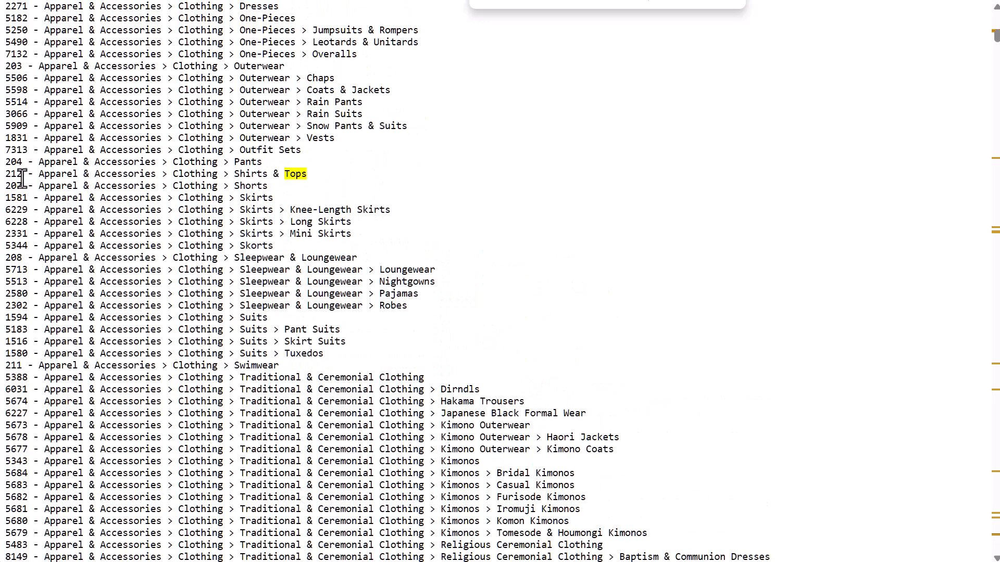
left_click_drag(4, 174, 306, 177)
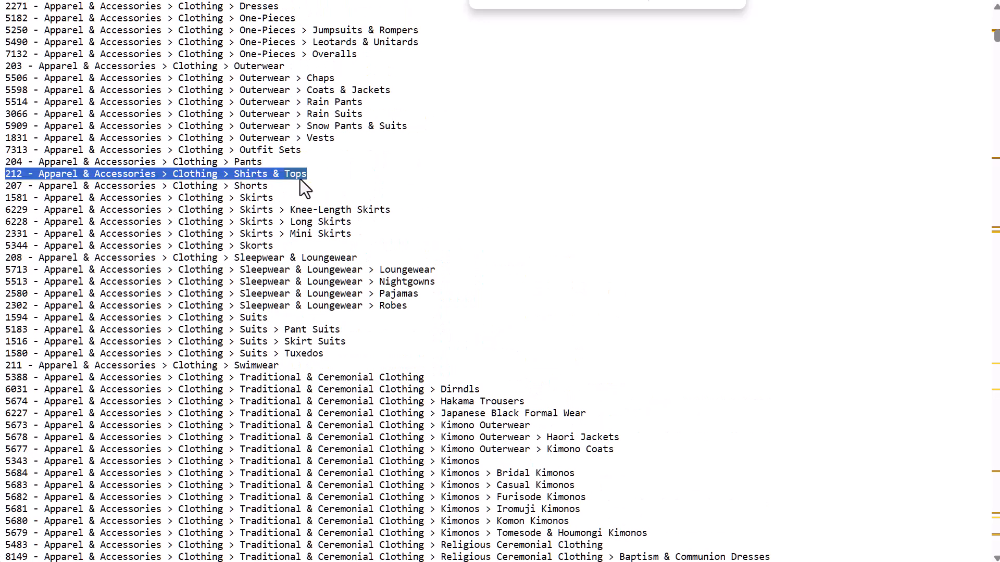
left_click(15, 182)
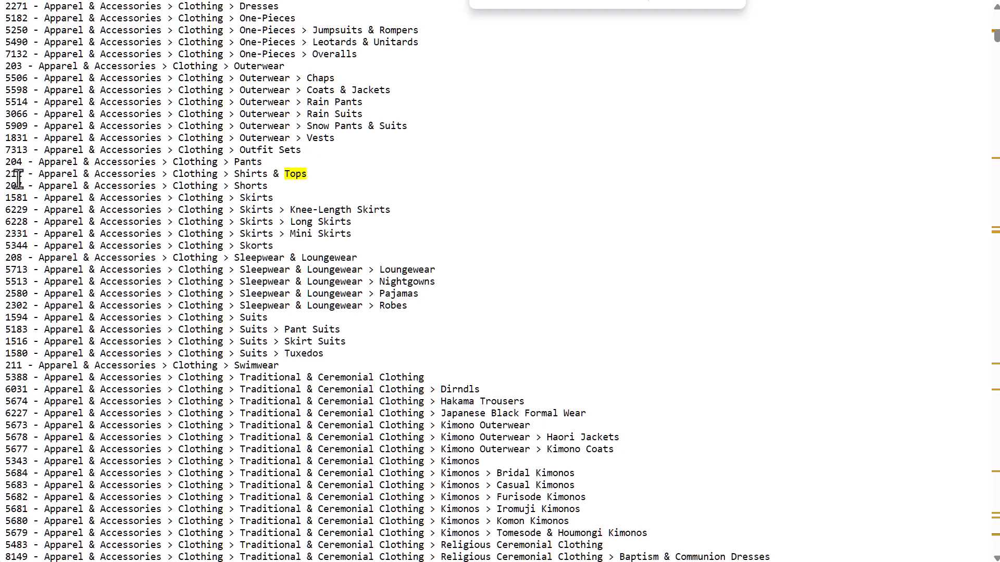
double_click(13, 174)
left_click_drag(39, 174, 307, 175)
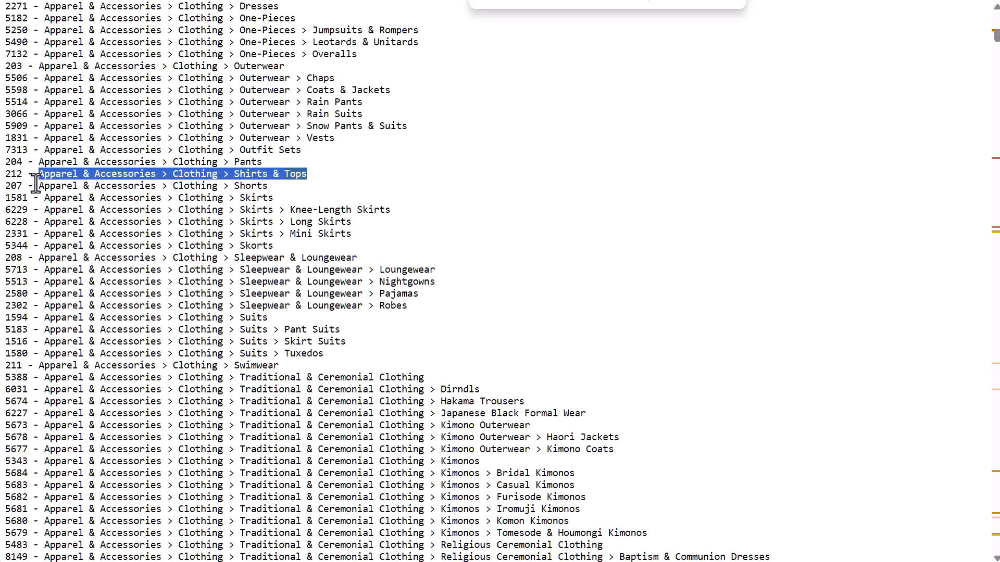
Return to the CTX Feed category mapping and map Clothing > Shirts to 212 - Apparel & Accessories > Clothing > Shirts & Tops
left_click(204, 0)
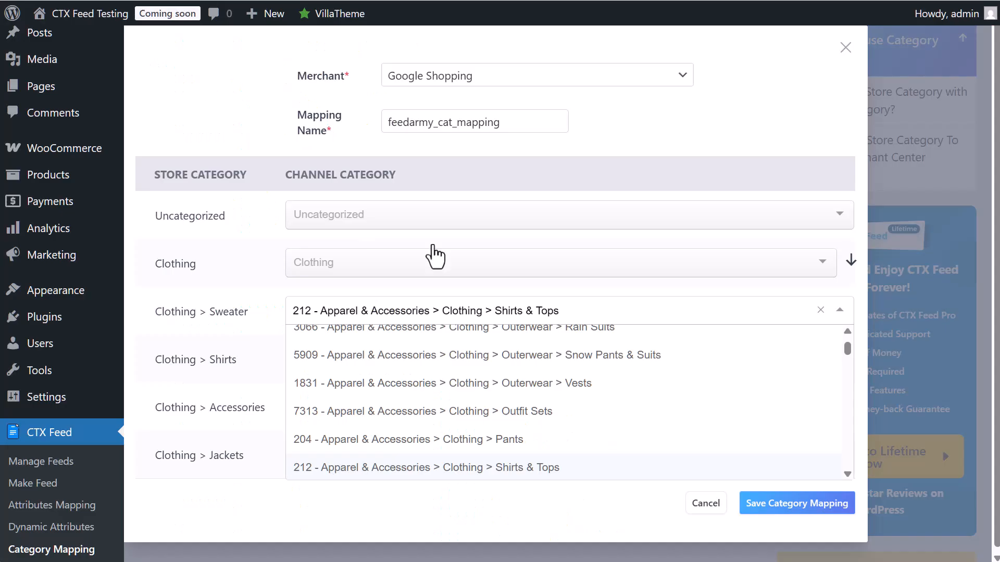
left_click(544, 312)
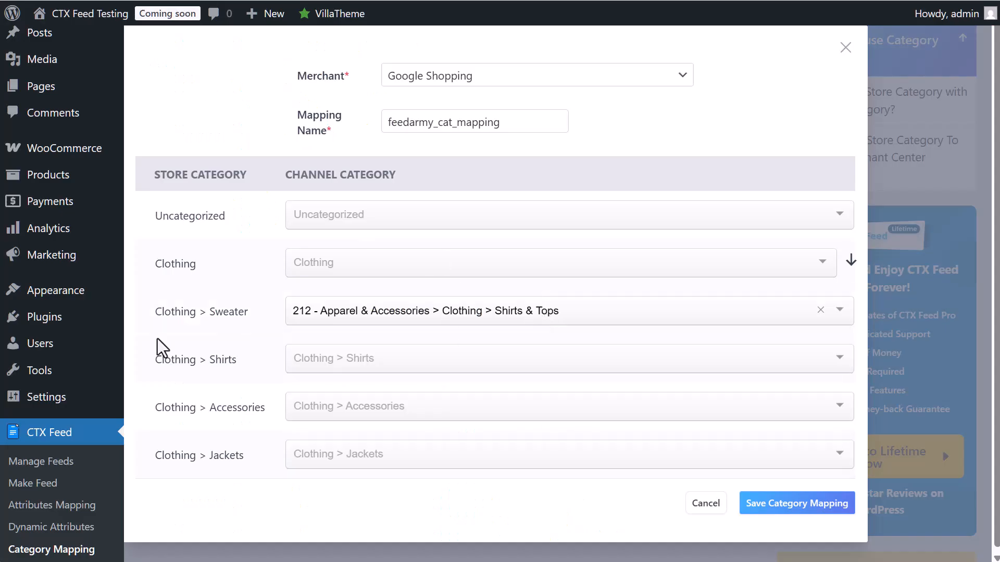
left_click(352, 366)
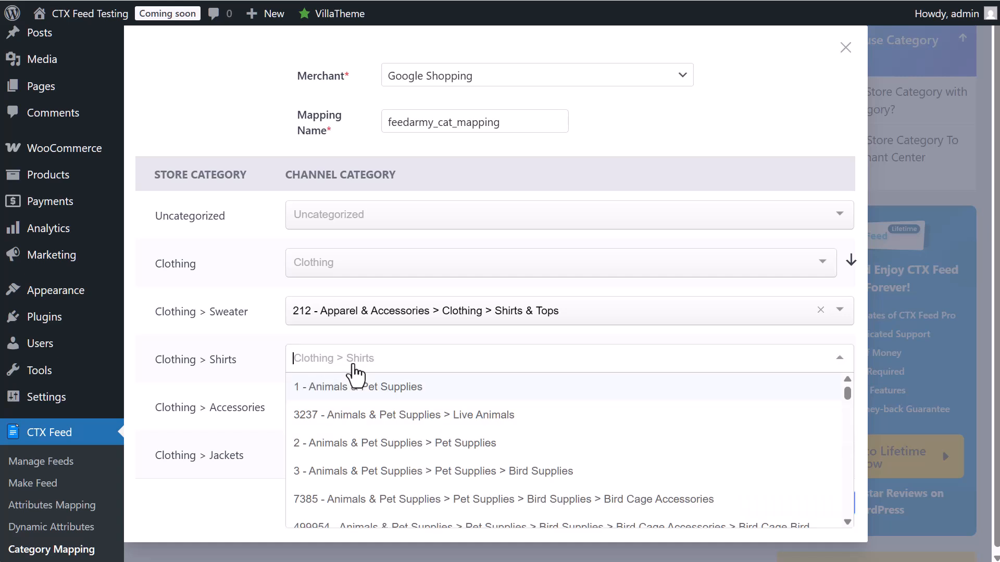
type("top")
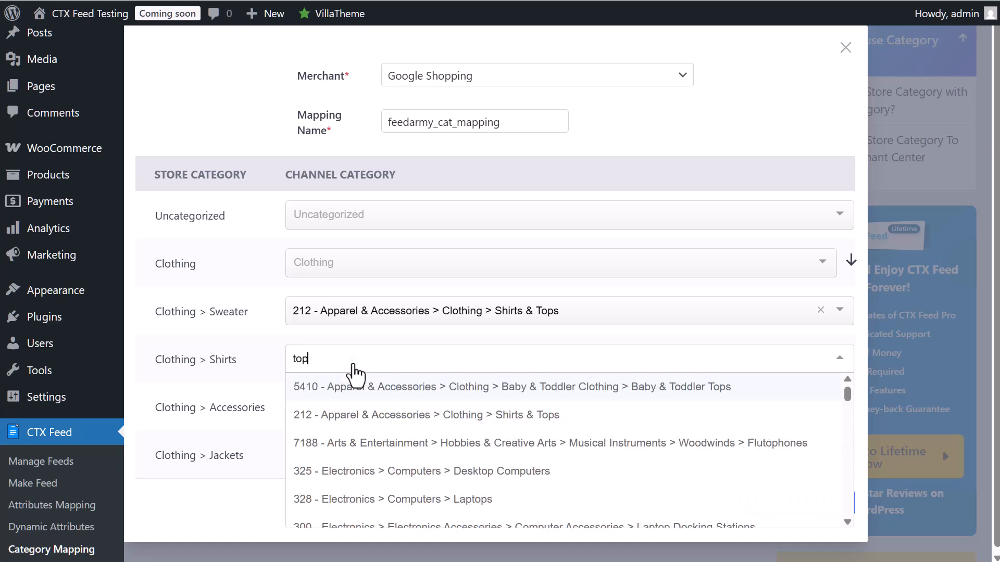
left_click(394, 415)
Map the Clothing > Accessories store category to 1604 - Apparel & Accessories > Clothing
left_click(360, 415)
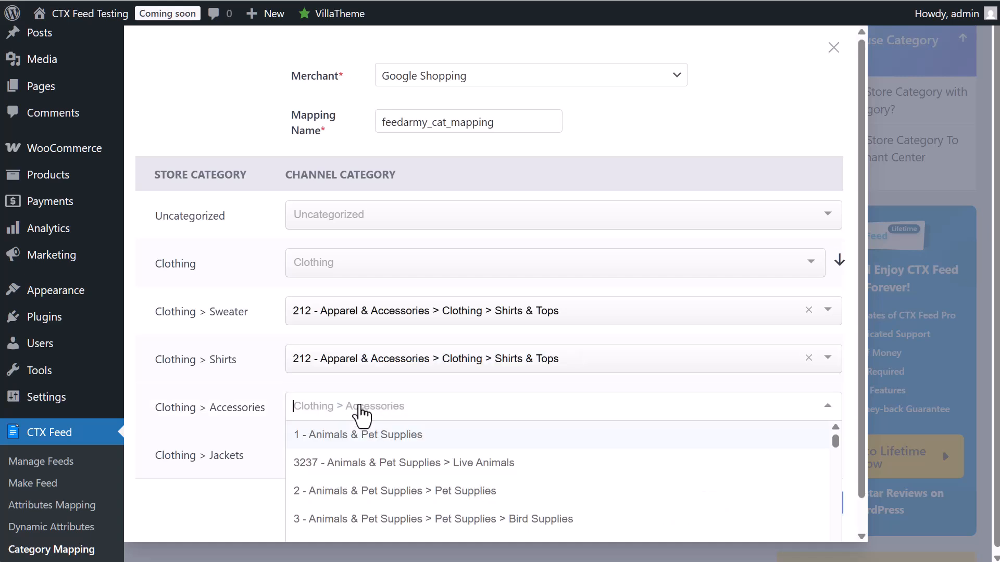
type("cloth")
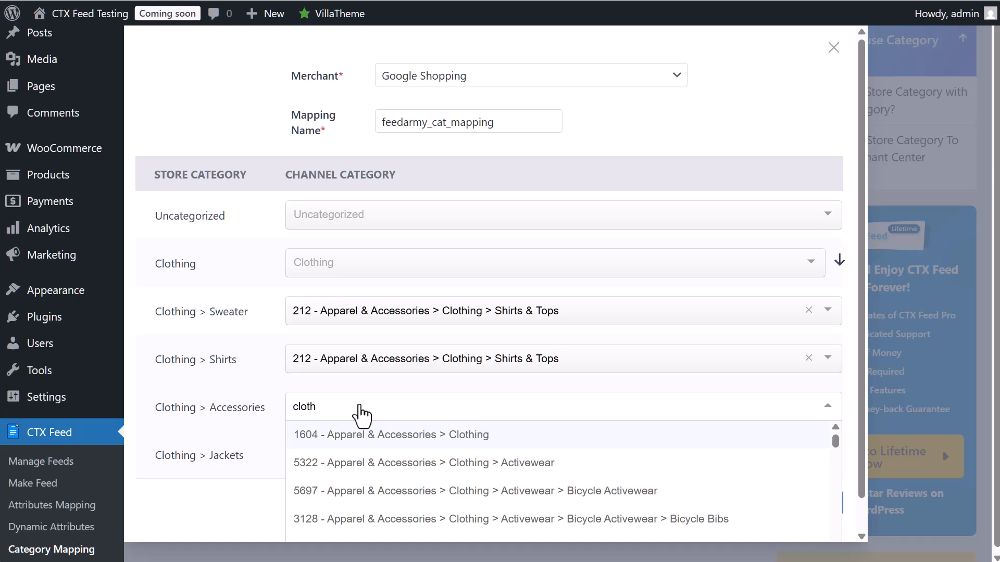
left_click(417, 443)
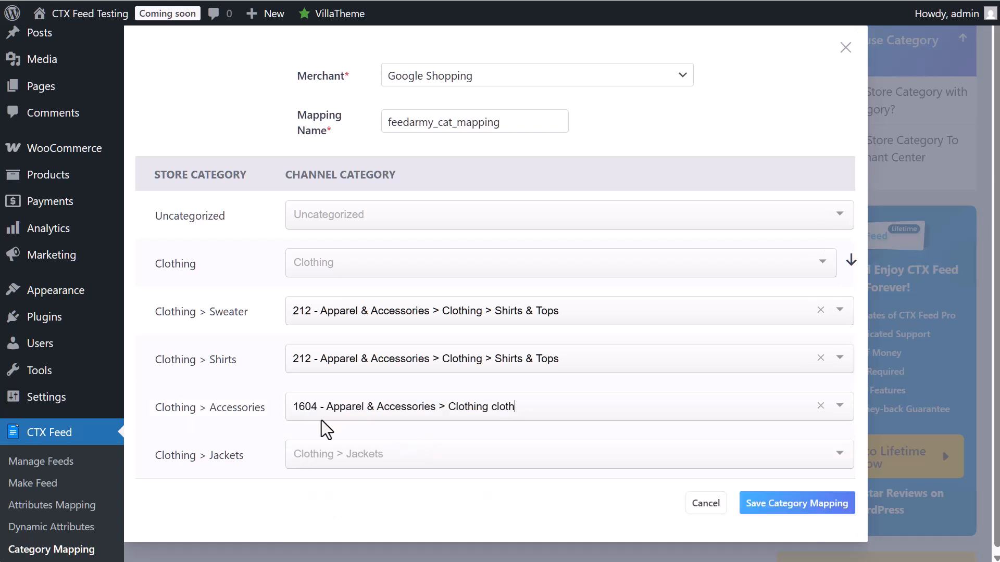
left_click(324, 462)
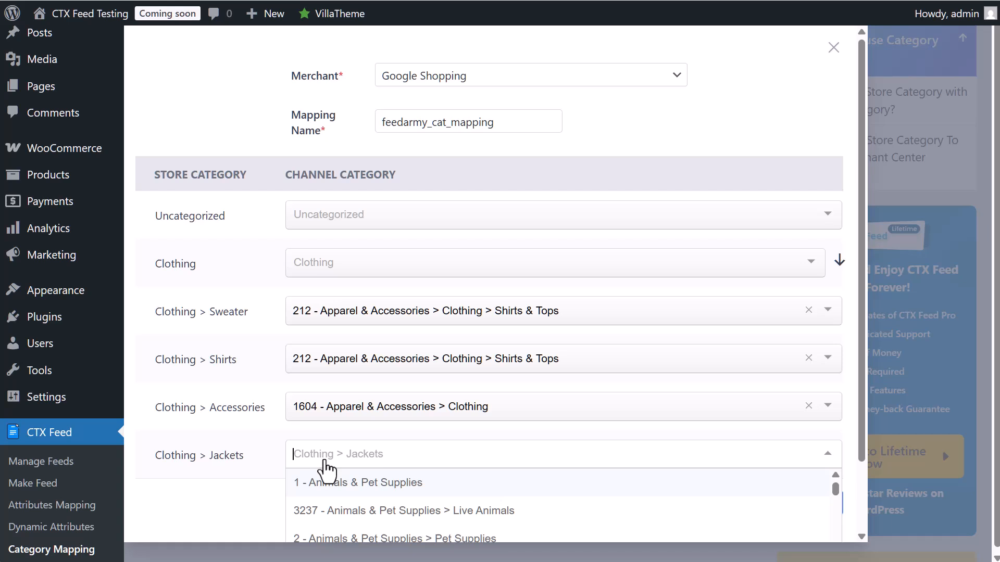
Change the channel category for Clothing > Accessories to 166 - Apparel & Accessories
left_click(469, 414)
left_click(471, 412)
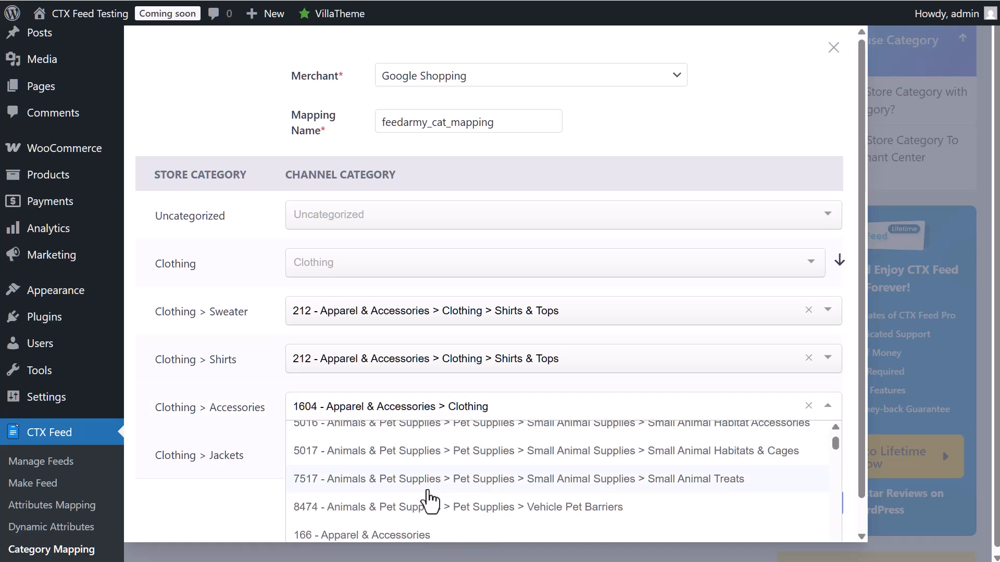
left_click(399, 535)
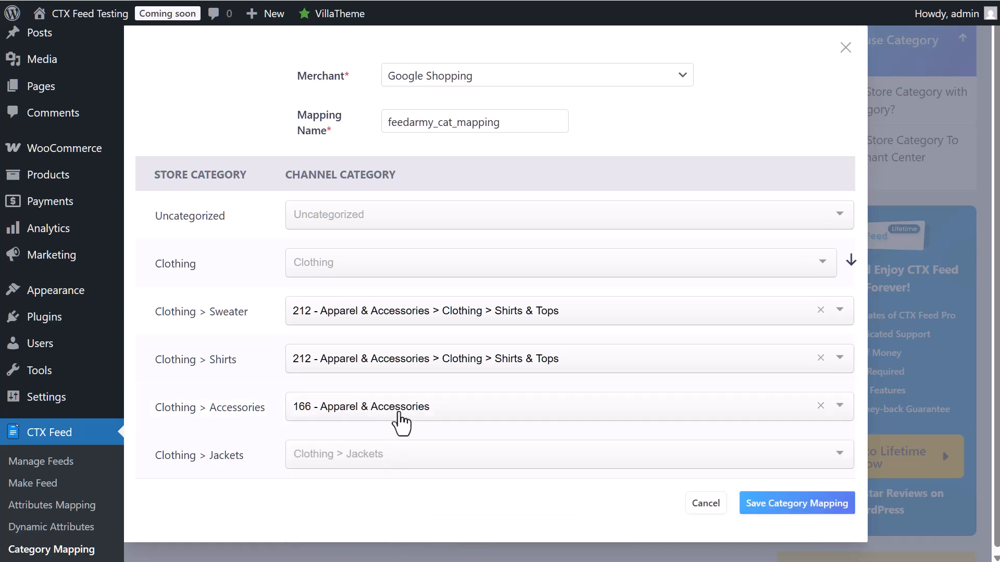
Map the Clothing > Jackets store category to 5598 - Apparel & Accessories > Clothing > Outerwear > Coats & Jackets and save the category mapping
left_click(378, 460)
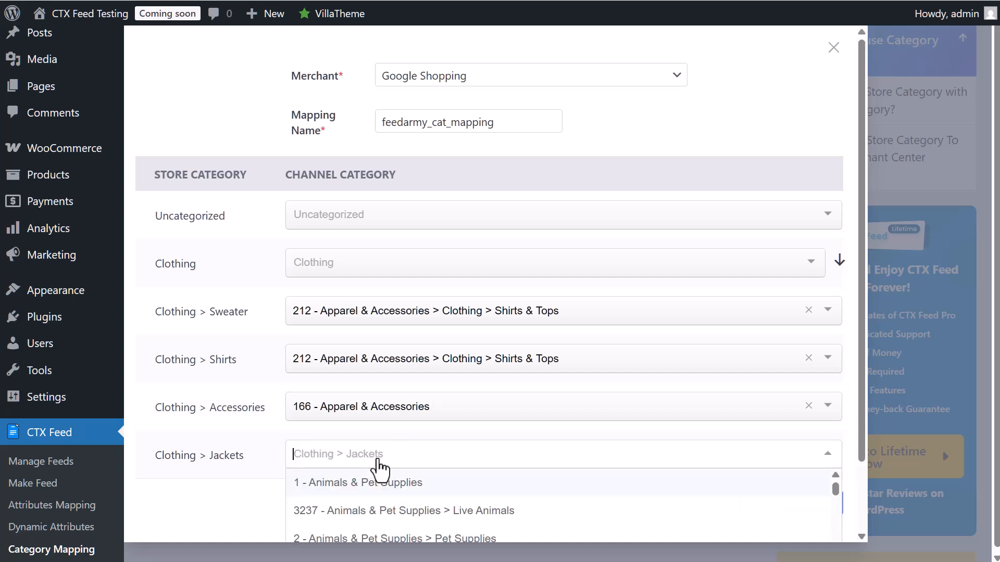
type("coats")
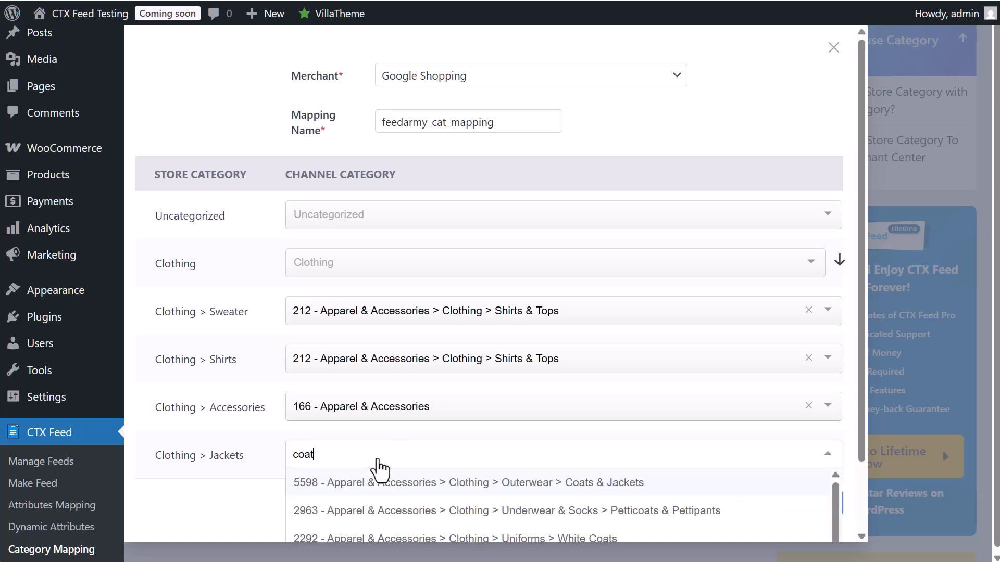
left_click(492, 483)
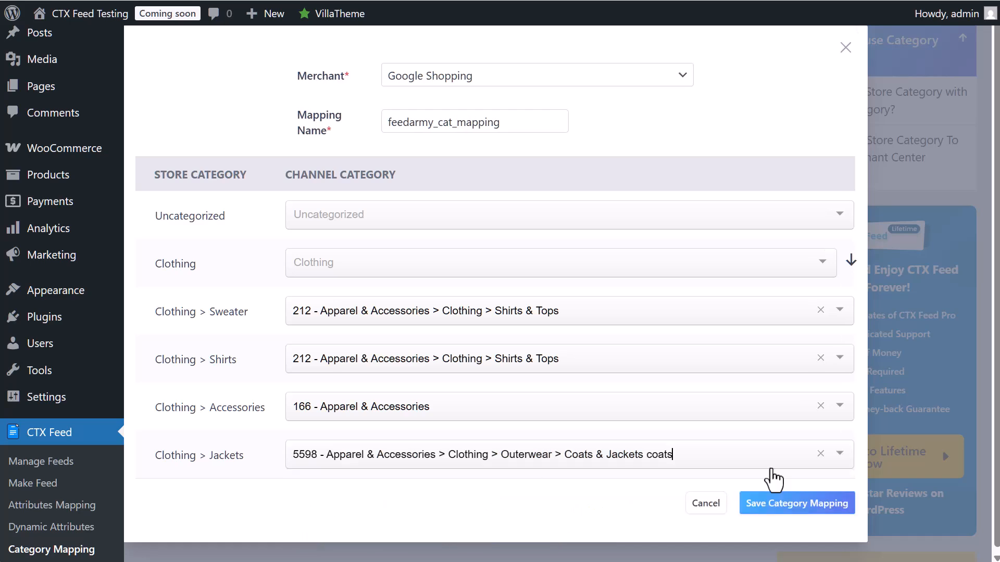
left_click(821, 513)
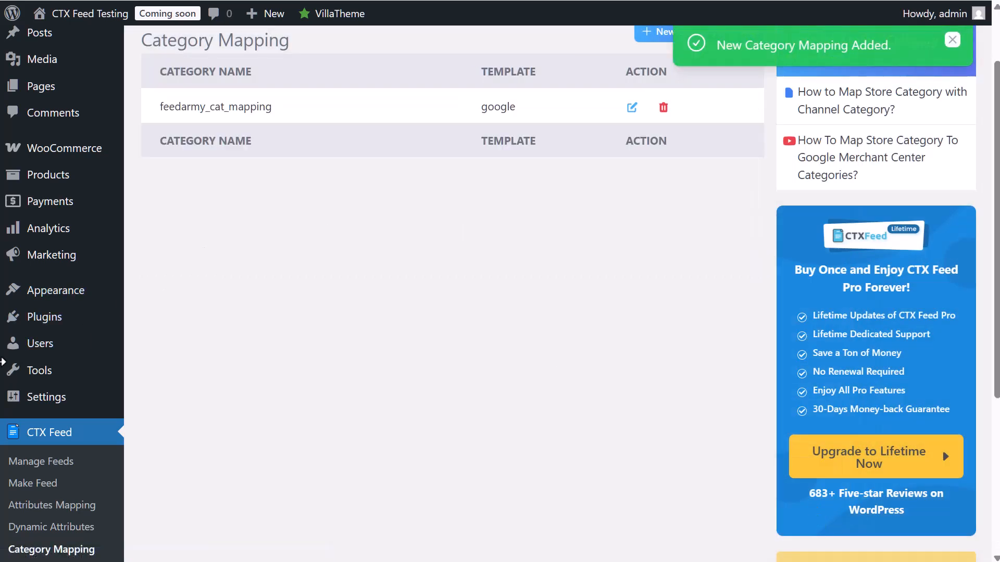
Open the Custom Google Shopping feed for editing and clear its cache
left_click(31, 469)
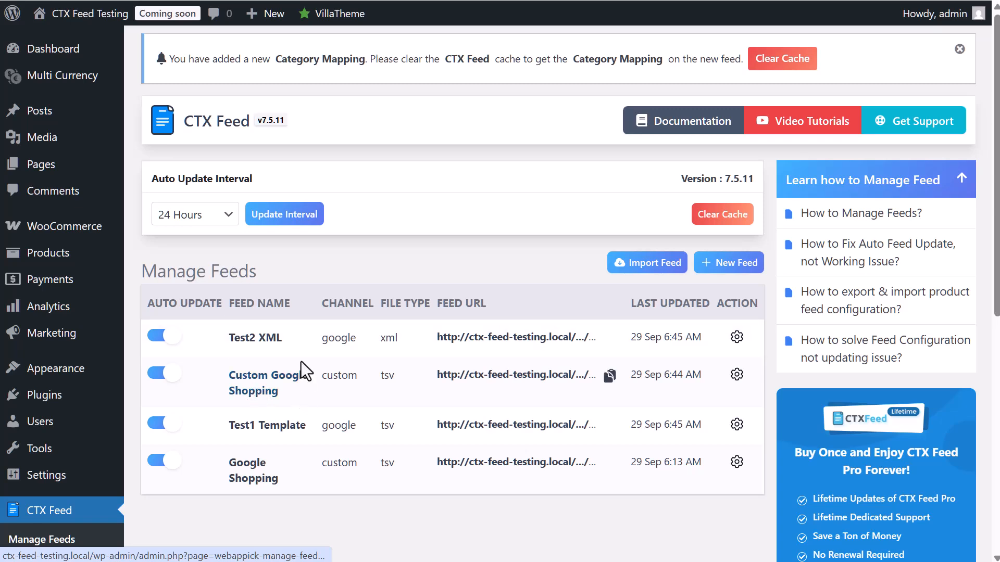
left_click(254, 398)
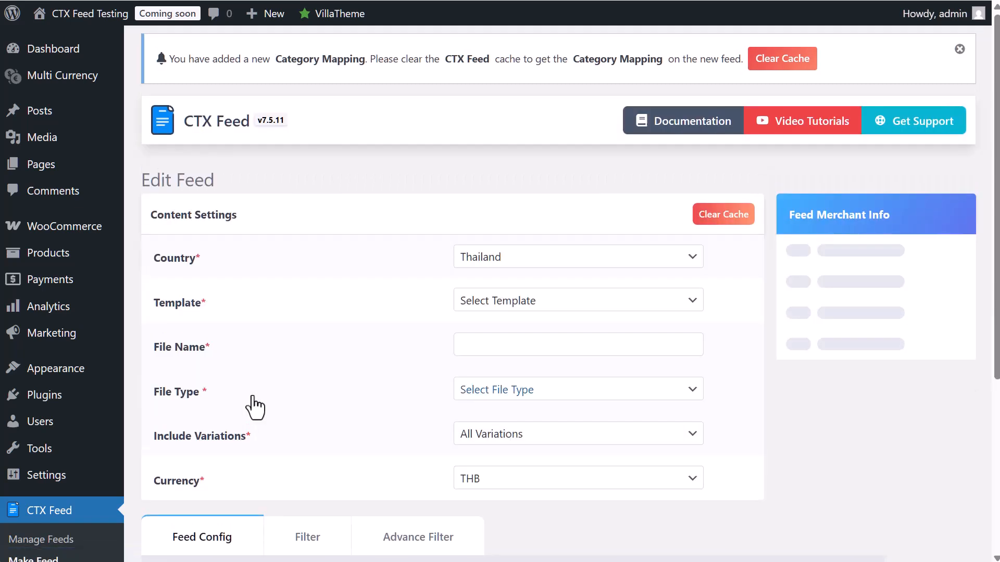
left_click(733, 228)
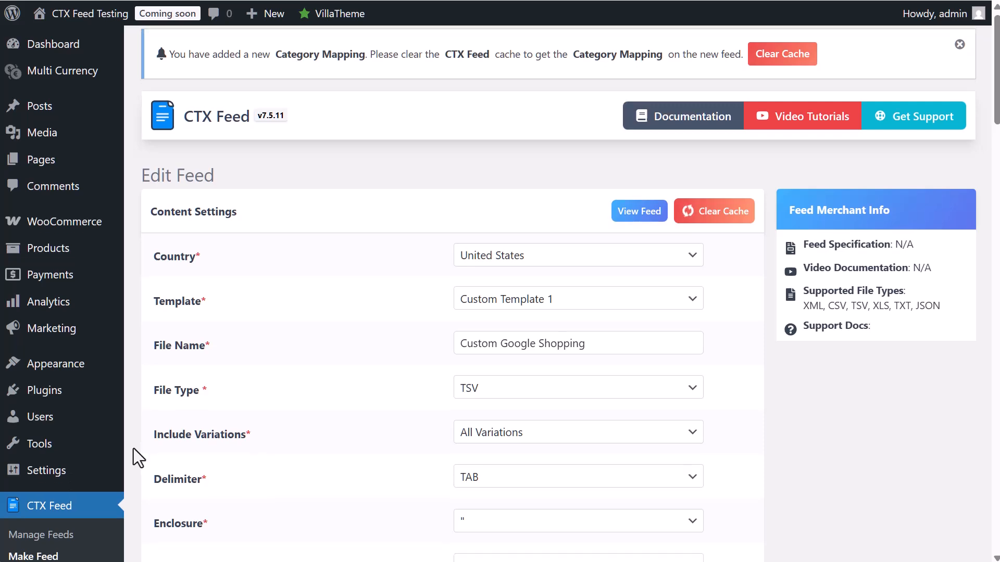
scroll(133, 448, "down", 5)
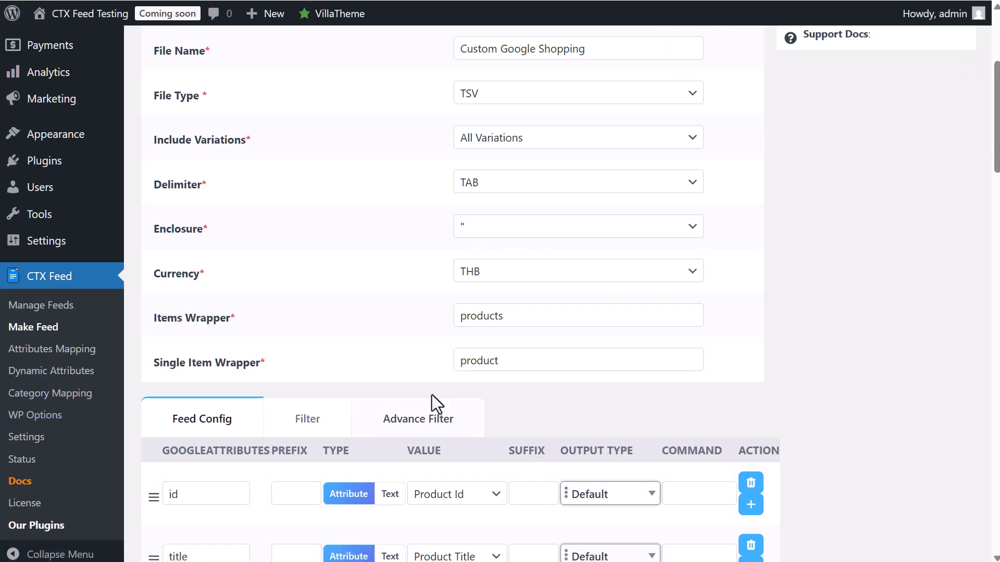
scroll(500, 380, "up", 5)
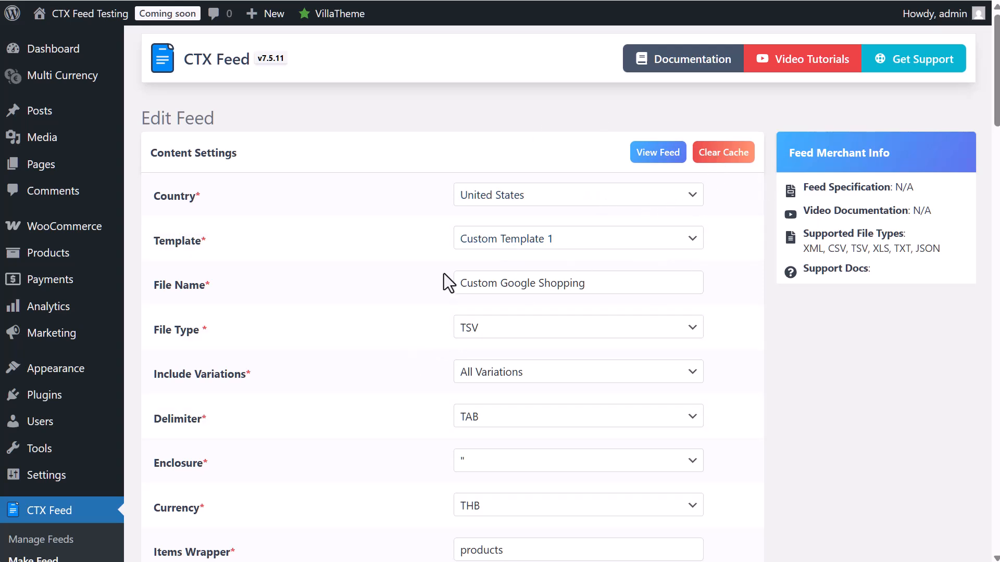
Set the google_product_category attribute's value to the feedarmy_cat_mapping category mapping in the feed configuration
scroll(676, 225, "down", 2)
scroll(692, 129, "up", 2)
scroll(317, 346, "down", 10)
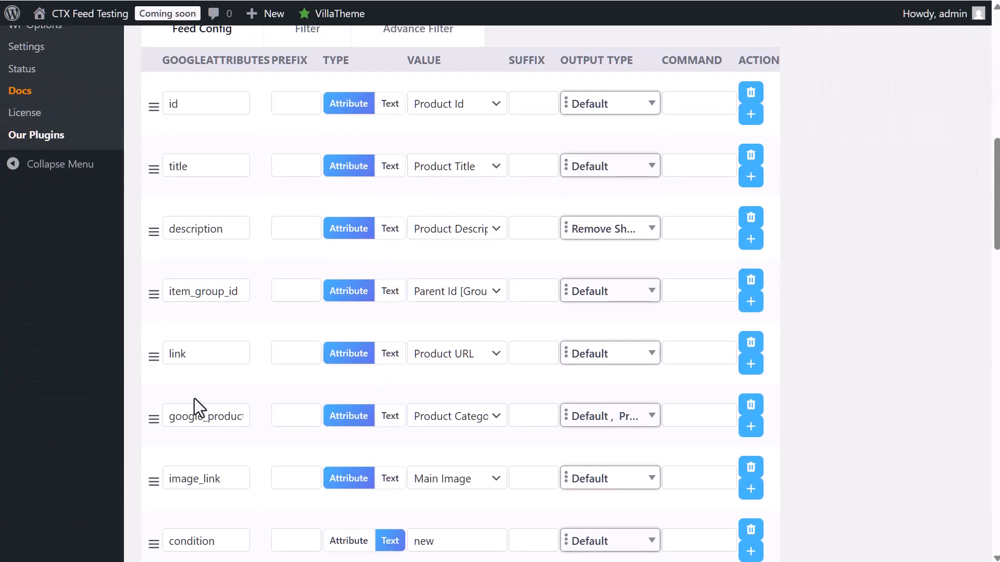
mouse_move(207, 415)
left_mouse_down()
mouse_move(297, 428)
mouse_move(221, 415)
left_mouse_up()
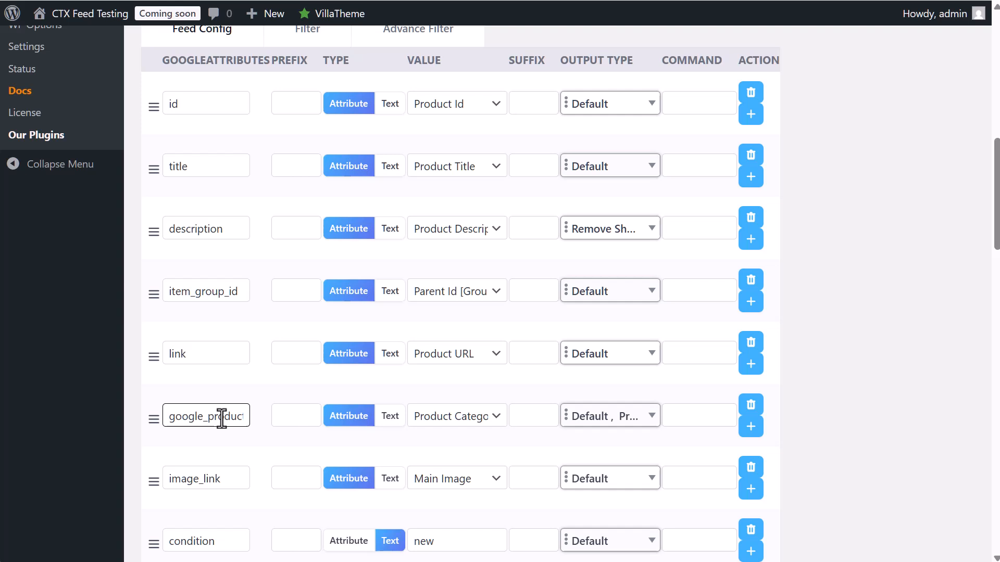
left_click(451, 416)
scroll(476, 470, "down", 15)
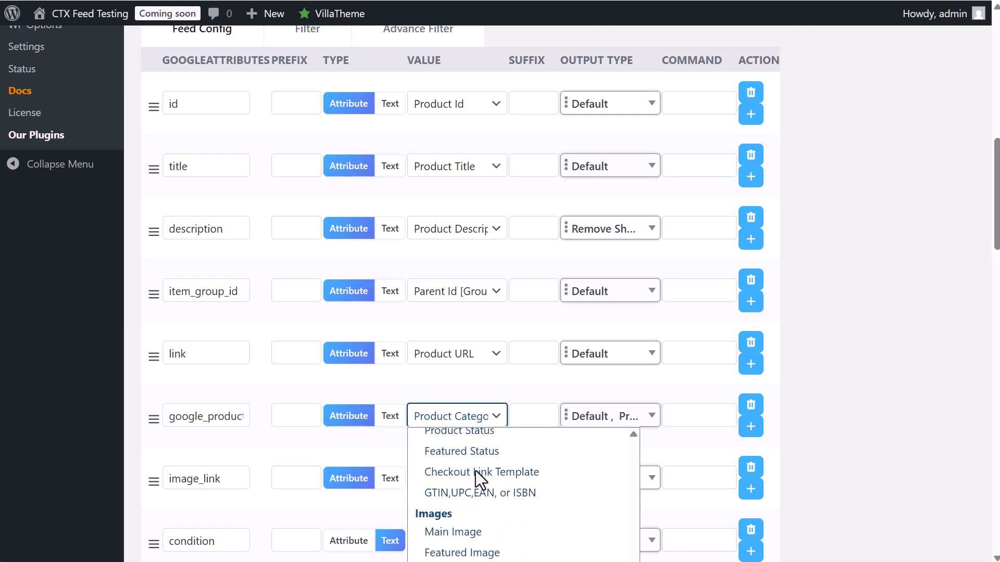
scroll(476, 471, "down", 8)
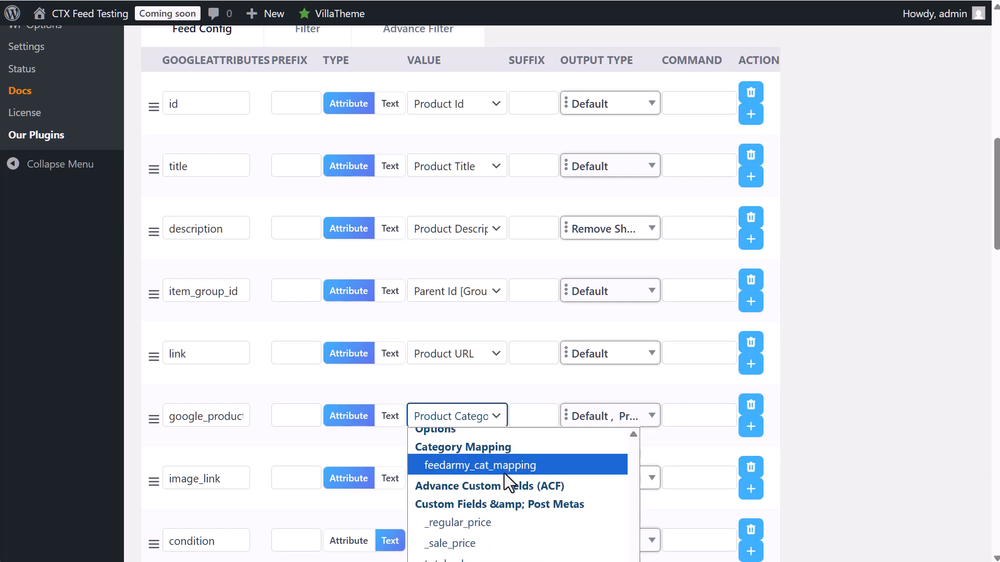
left_click(457, 468)
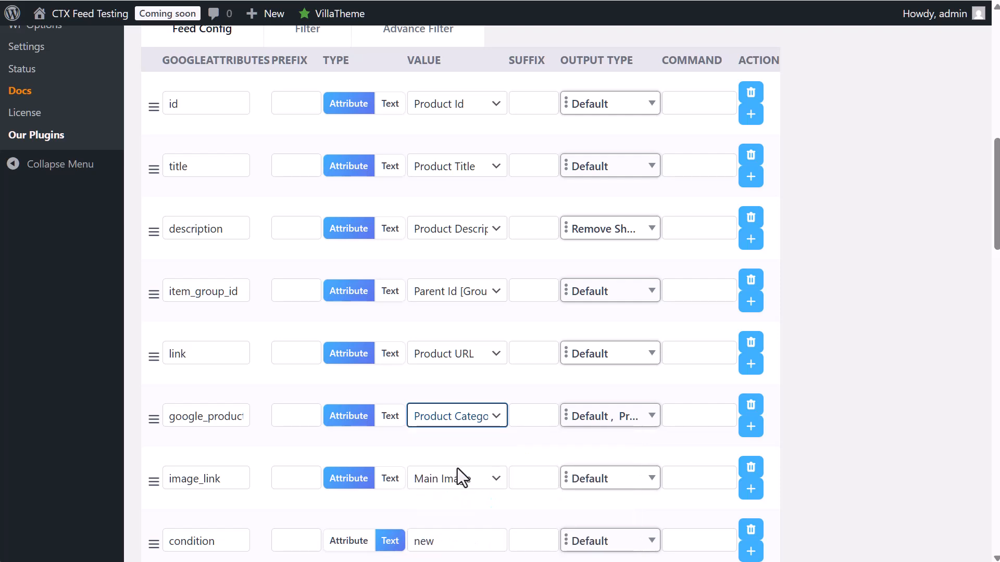
Update the Custom Google Shopping feed's configuration and generate the feed
scroll(498, 370, "down", 15)
scroll(499, 370, "down", 5)
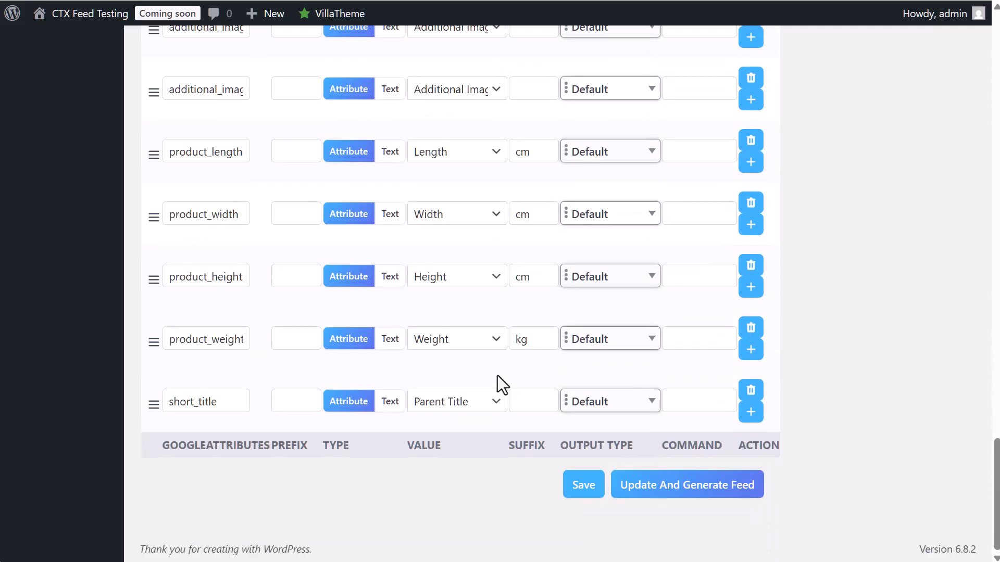
left_click(700, 493)
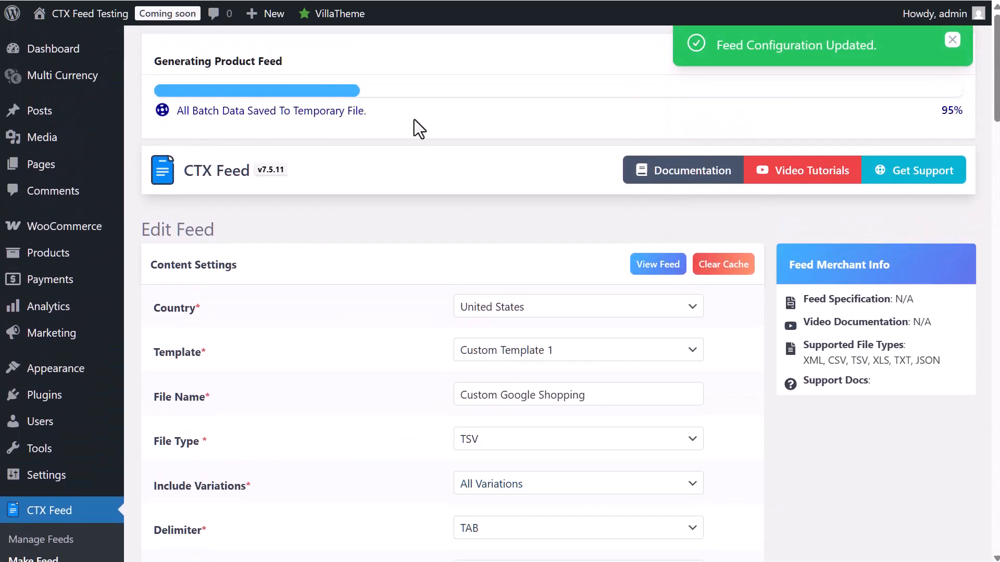
Open the generated customgoogleshopping.tsv as a tab-separated spreadsheet and examine the google_product_category column
left_click(383, 55)
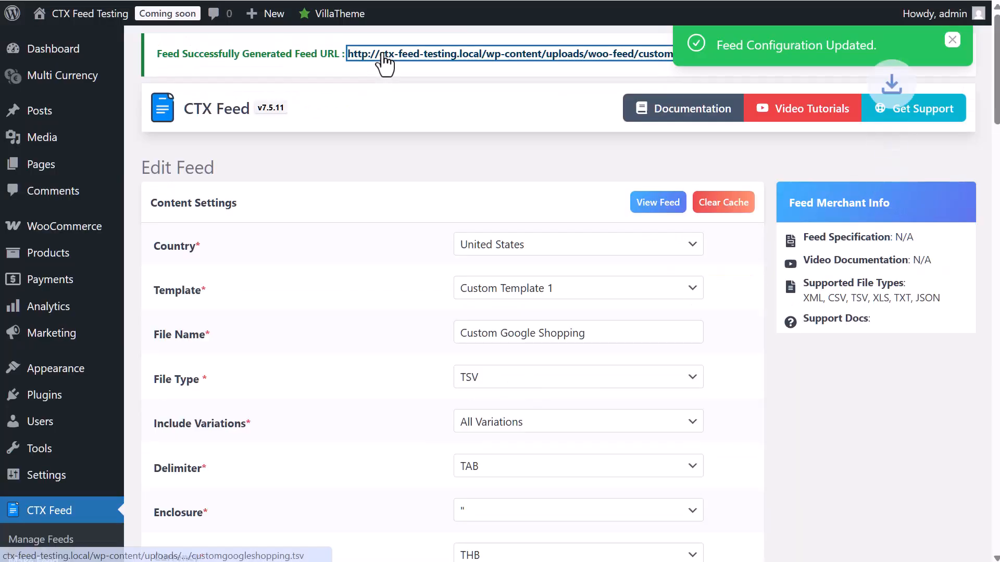
left_click(822, 4)
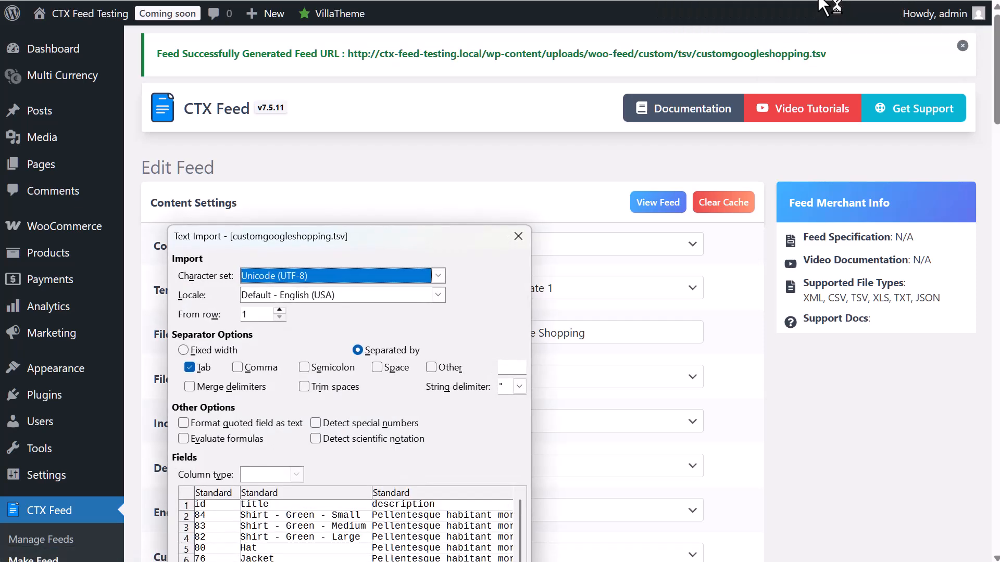
key("Return")
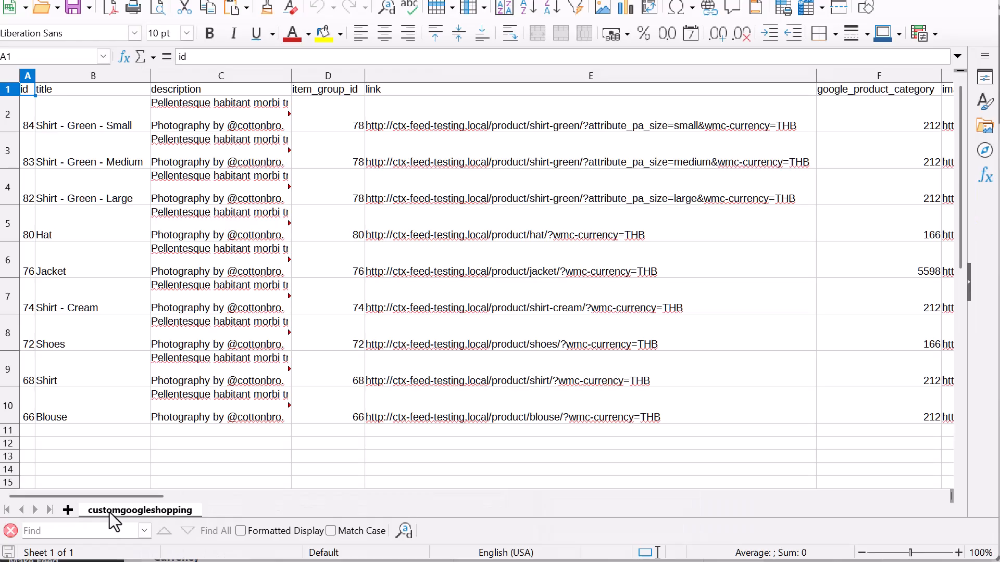
left_click_drag(120, 491, 193, 501)
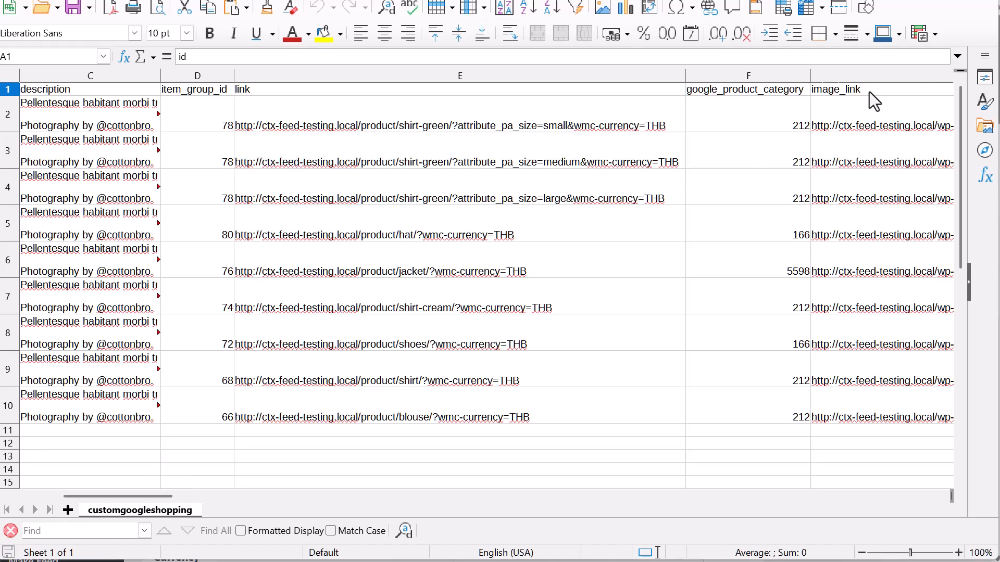
left_click(797, 127)
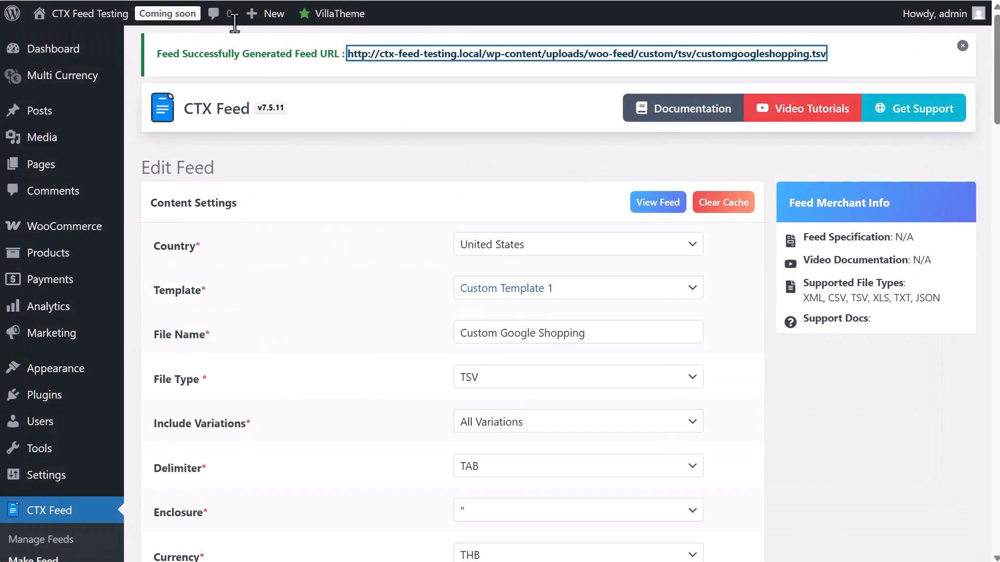
Start another category mapping, compare the channel category fields for Custom Template 1 and Google Shopping, and cancel it without saving
scroll(52, 365, "down", 3)
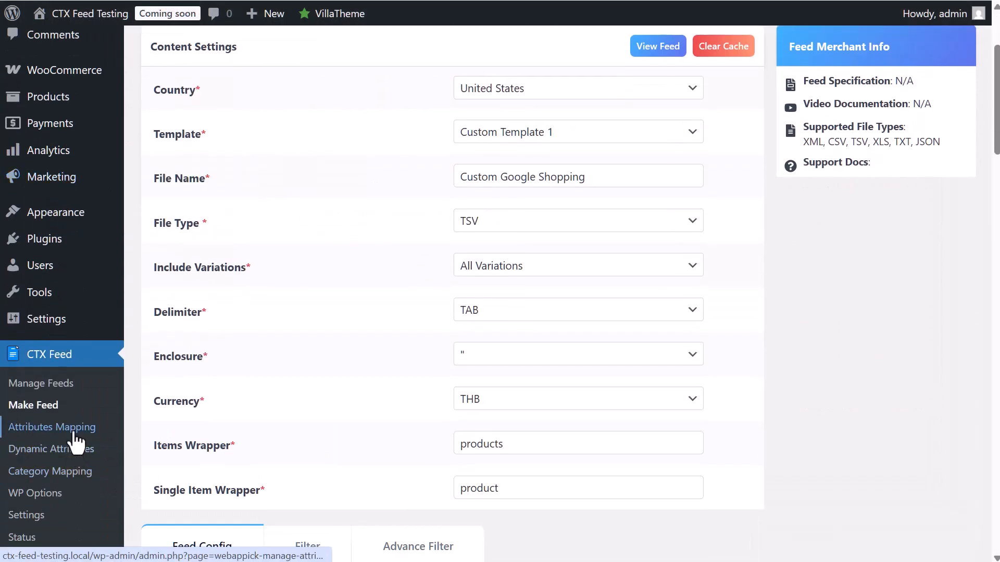
left_click(82, 472)
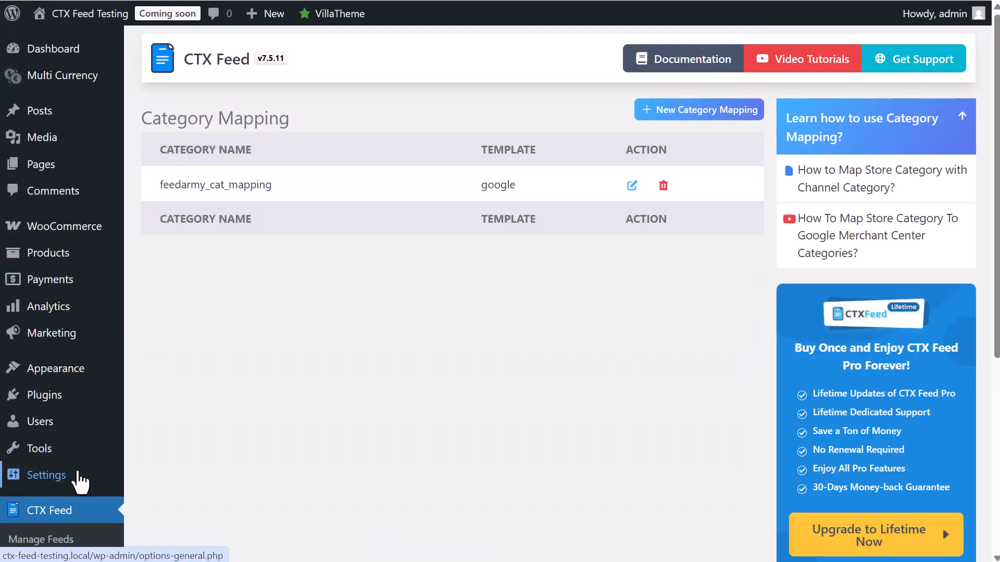
left_click(730, 112)
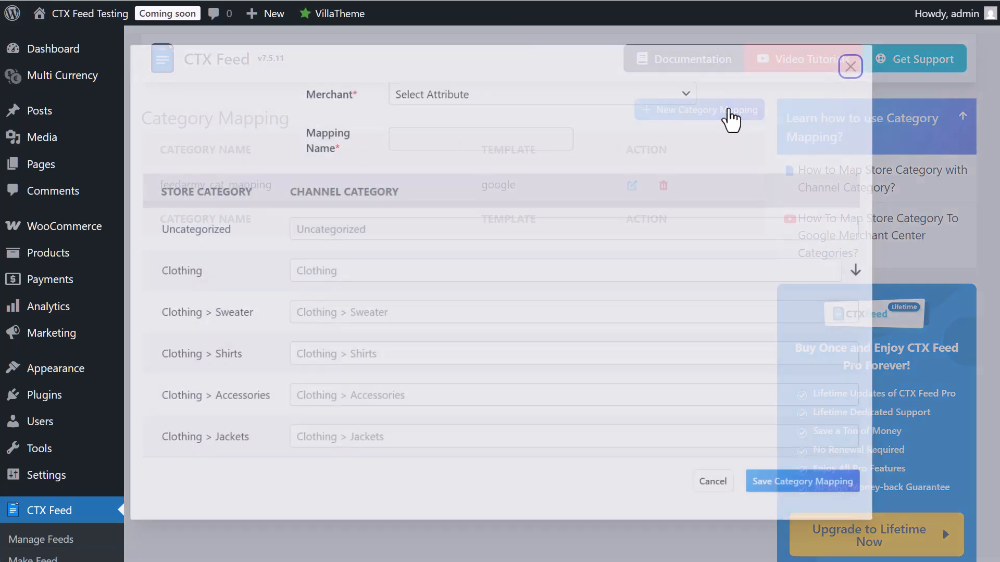
left_click(437, 94)
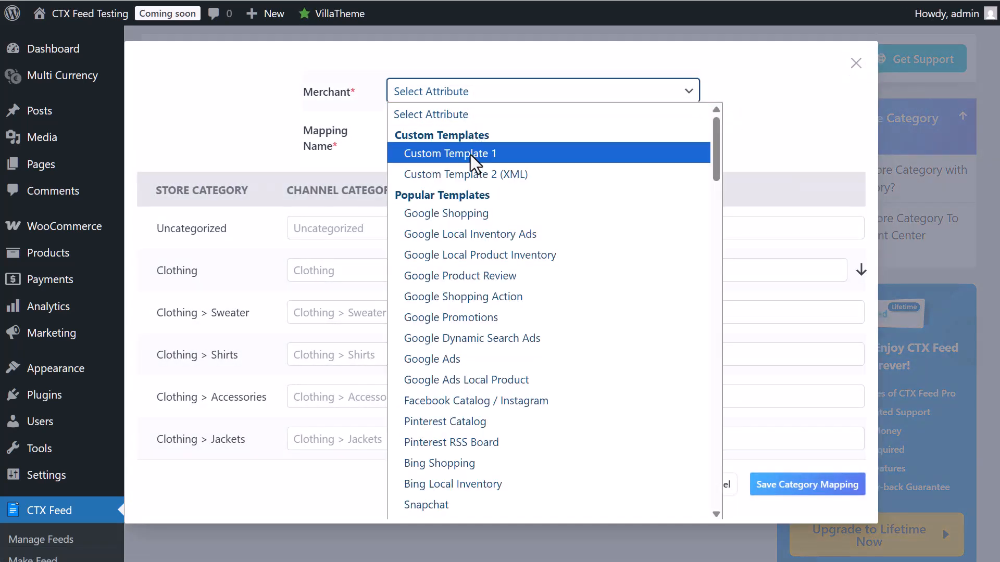
left_click(471, 154)
left_click(361, 314)
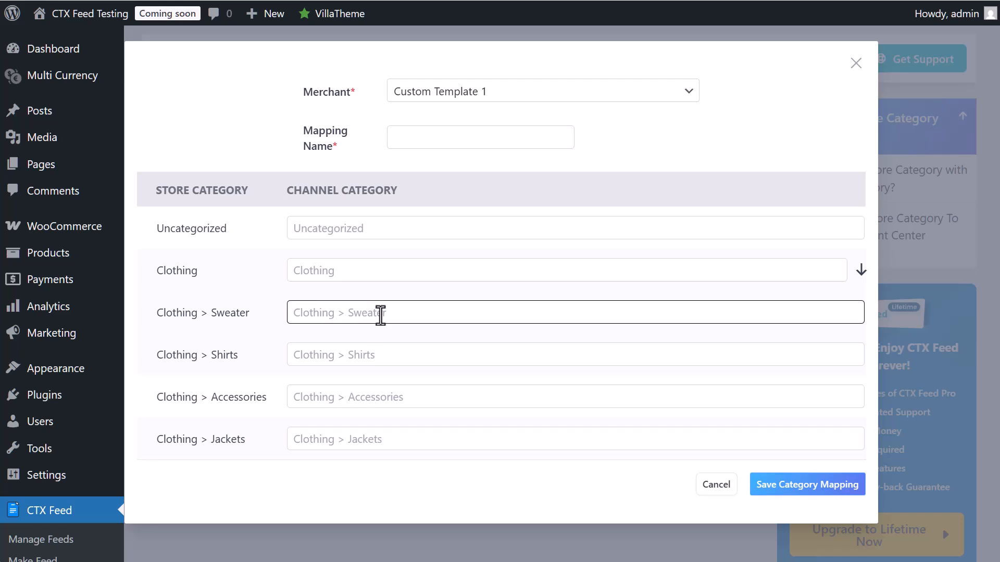
left_click(509, 97)
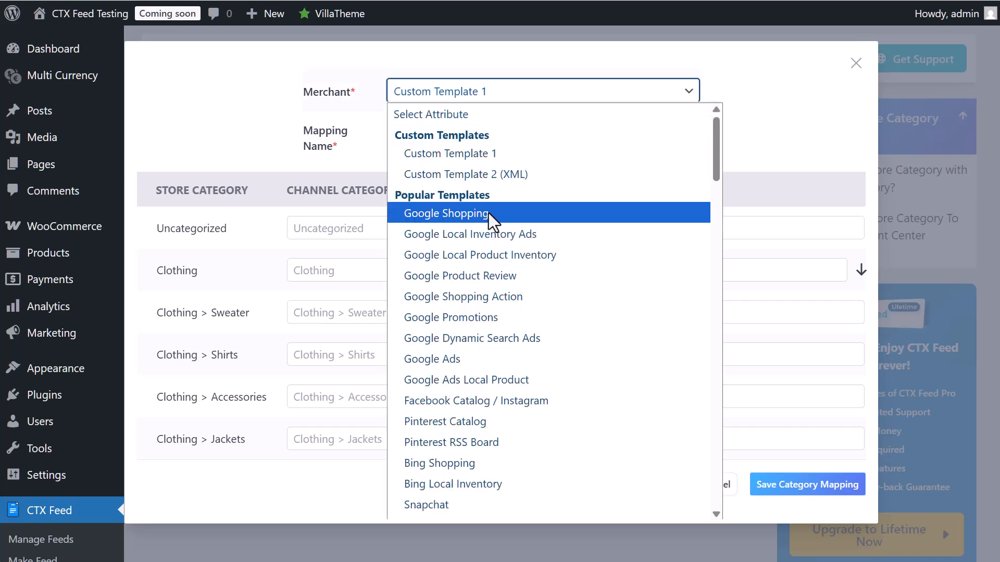
left_click(488, 214)
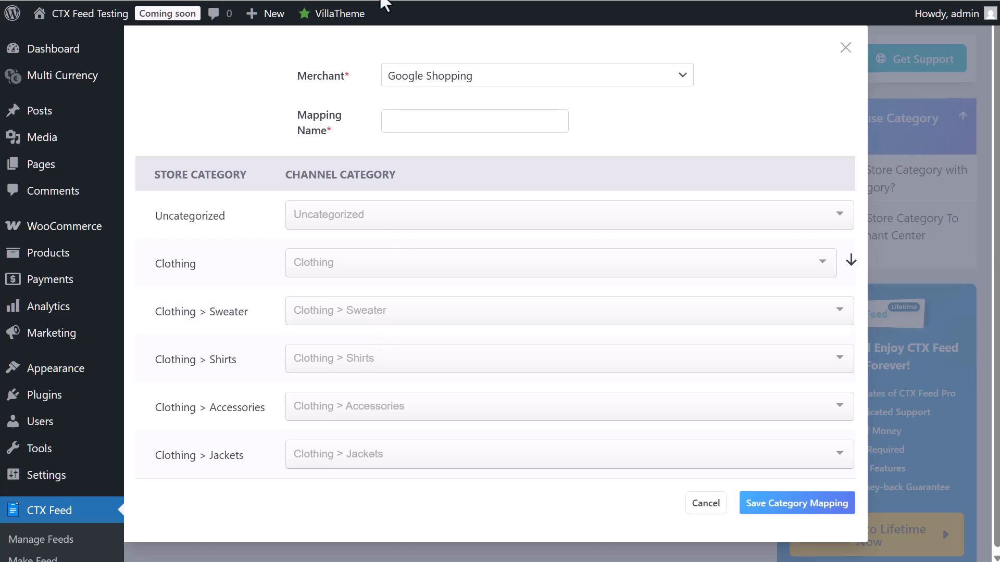
left_click(718, 504)
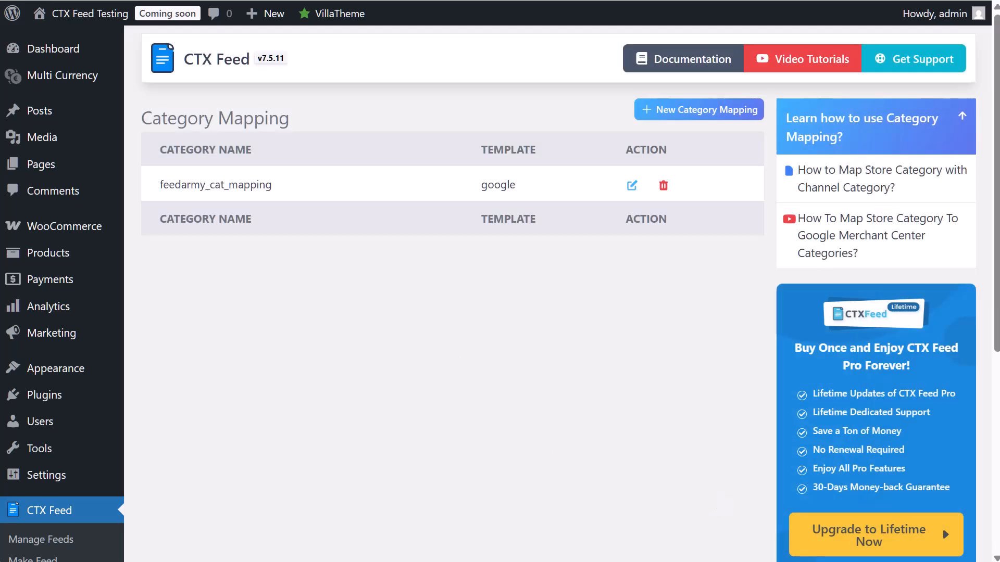
Start a new attribute mapping named Titles with " | " as the attribute separator
scroll(74, 476, "down", 2)
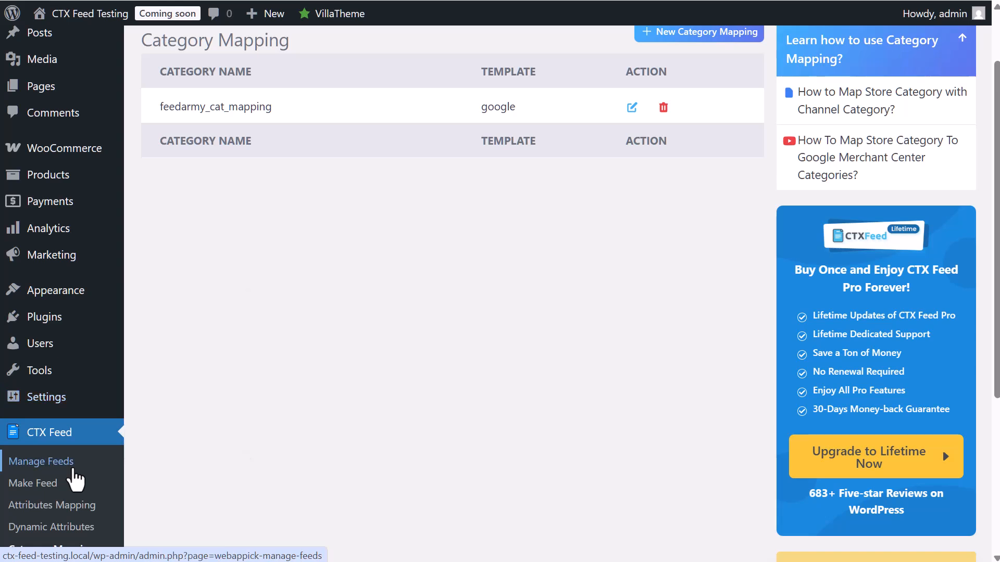
scroll(172, 353, "down", 2)
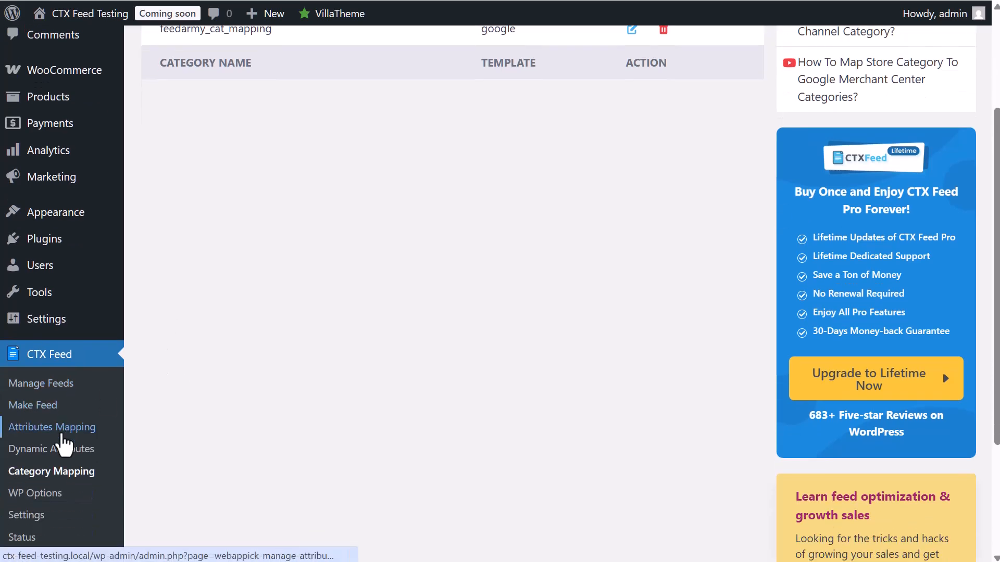
left_click(62, 435)
scroll(61, 443, "down", 3)
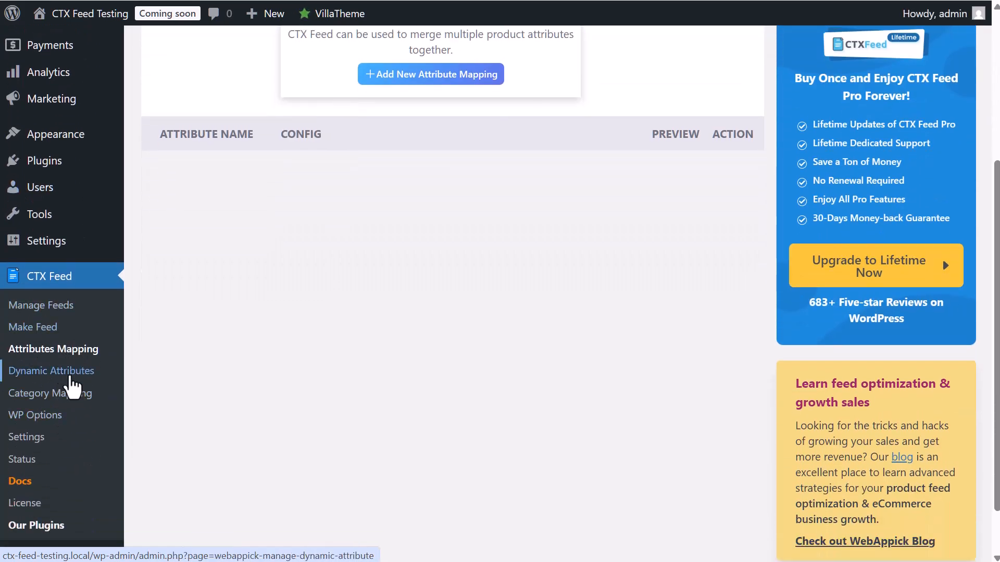
scroll(468, 326, "up", 4)
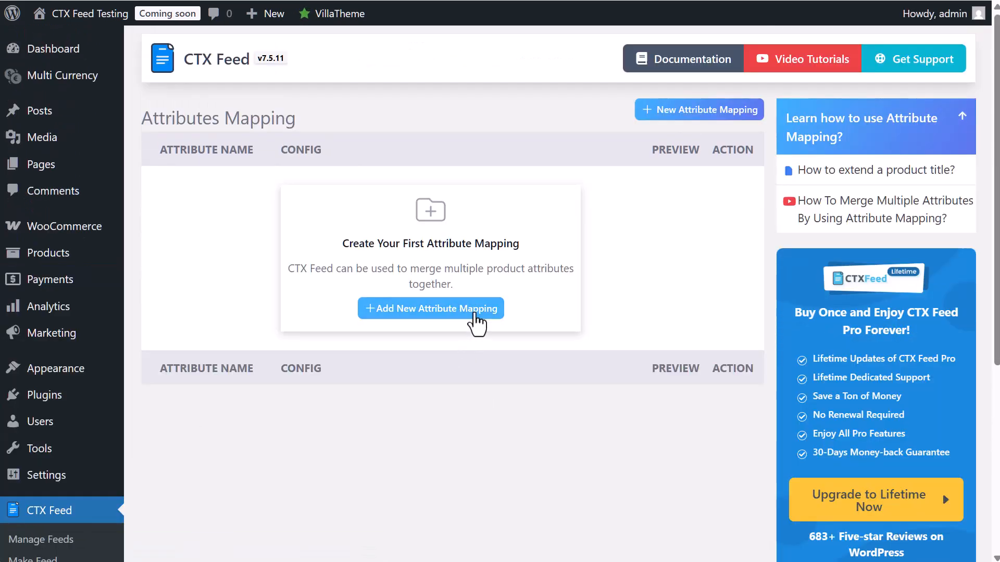
left_click(471, 312)
left_click(524, 198)
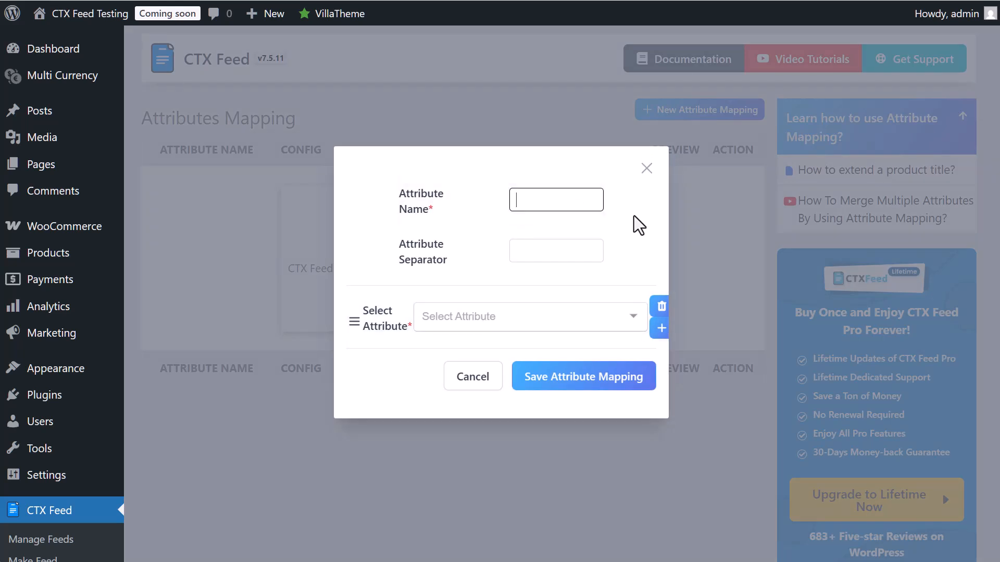
type("Titles")
left_click(530, 251)
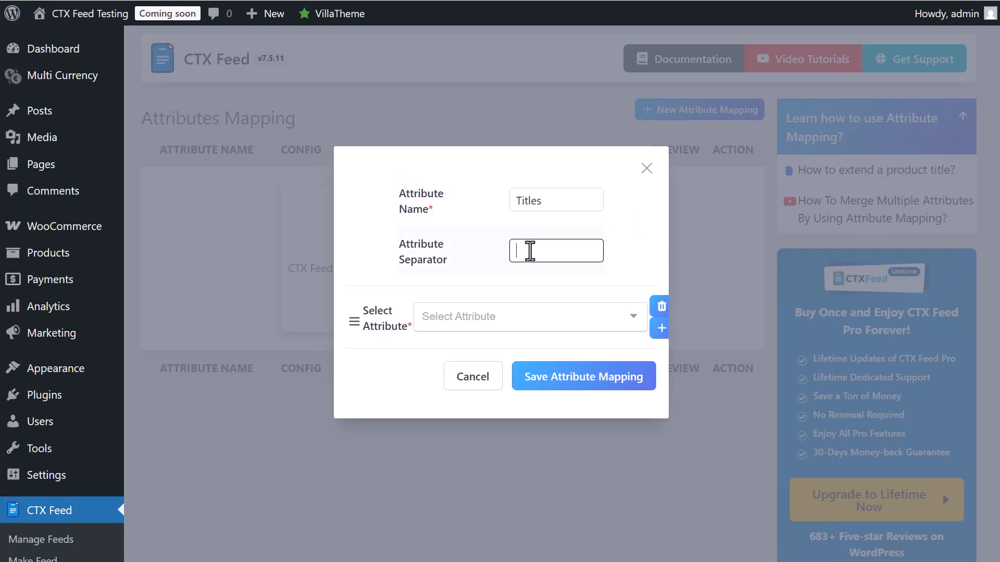
type("-")
type("|")
Add Product Title and Brands [product_brand] as the first two attributes of the Titles mapping
left_click(470, 322)
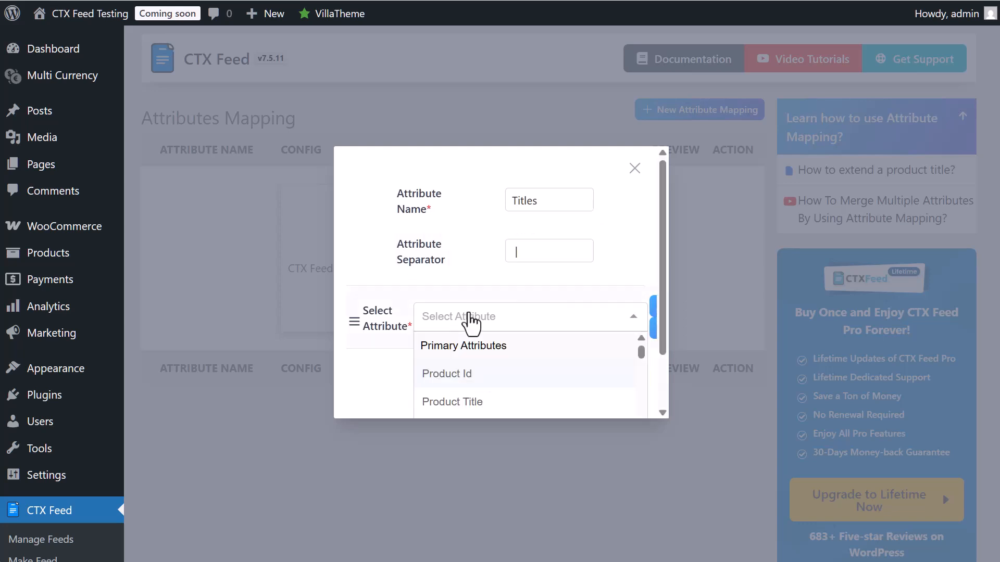
left_click(473, 402)
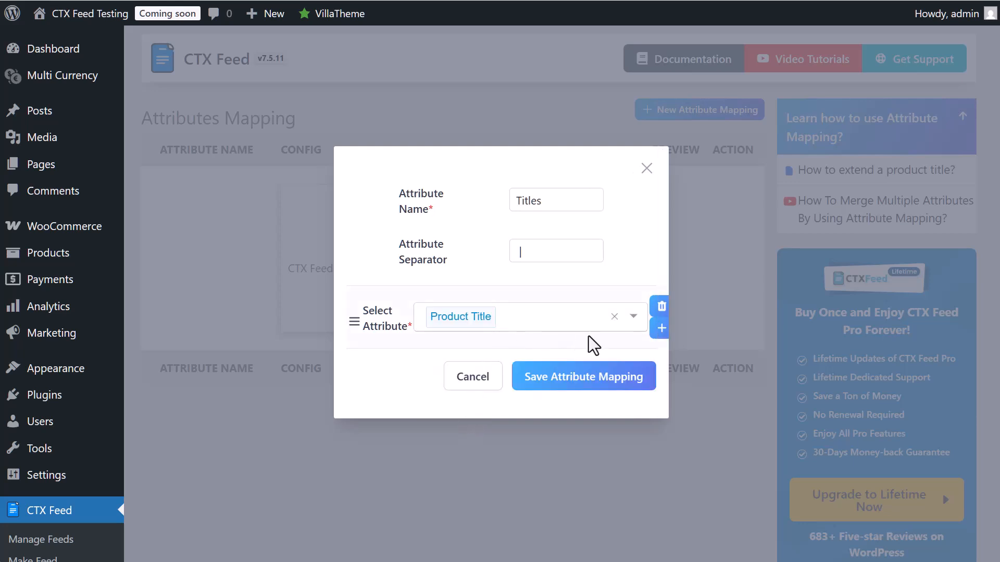
left_click(662, 333)
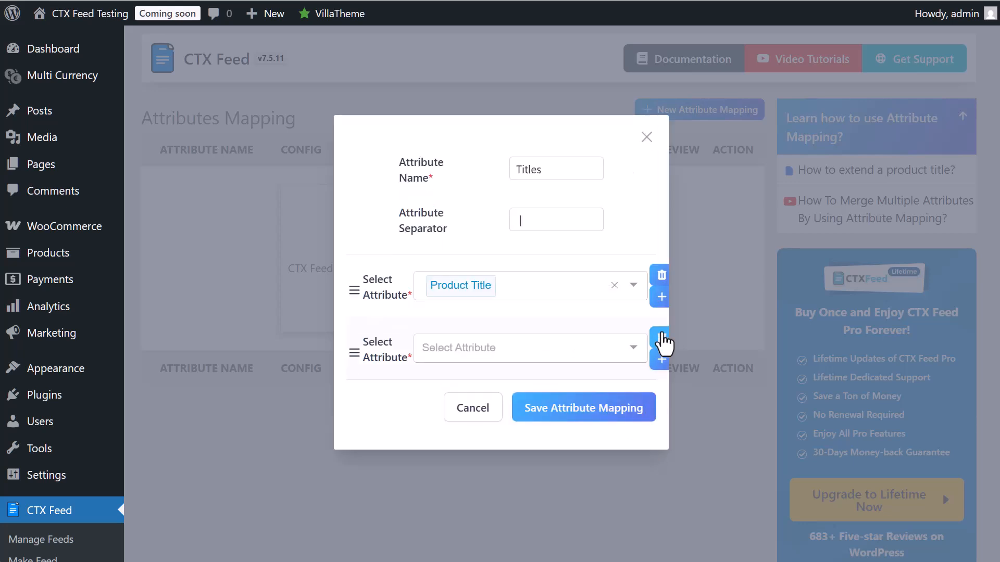
left_click(447, 356)
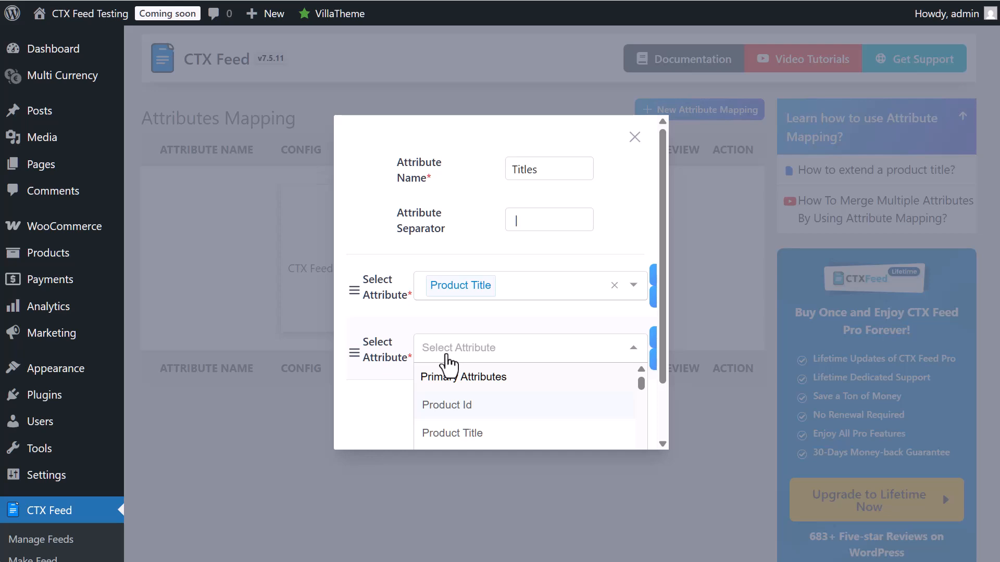
type("bra")
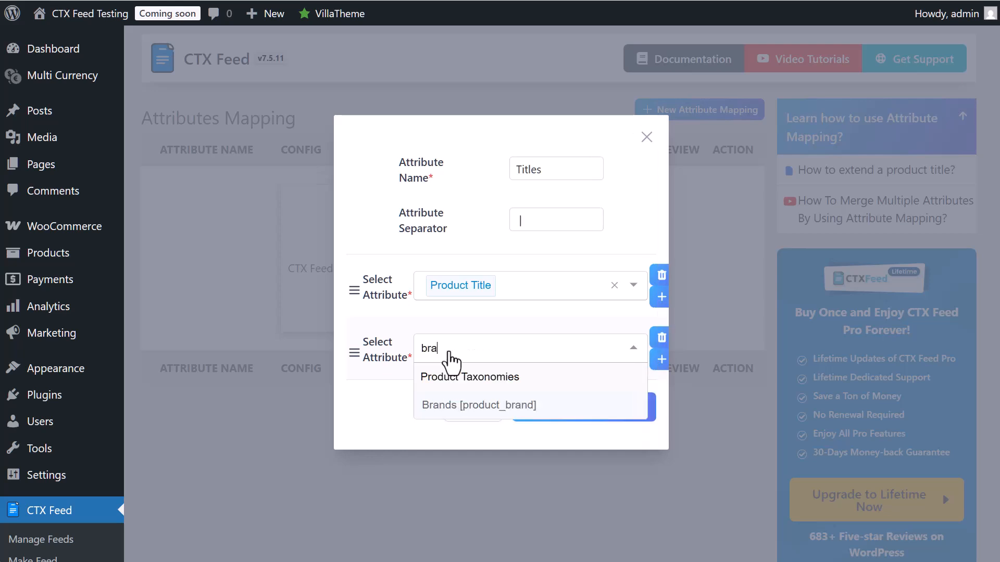
left_click(447, 406)
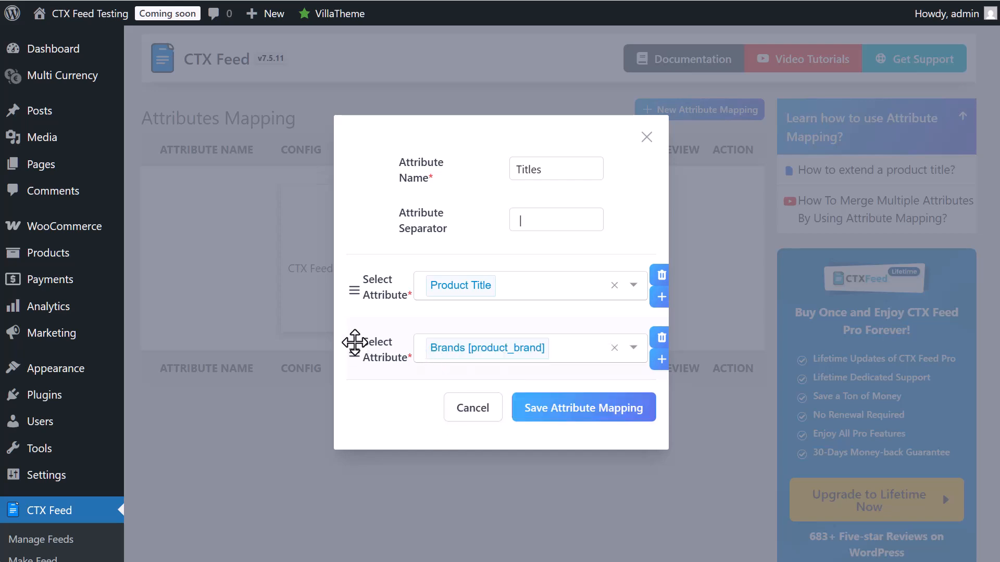
Try moving Brands above Product Title in the mapping's attribute order, and move it back below
left_click_drag(354, 352, 350, 267)
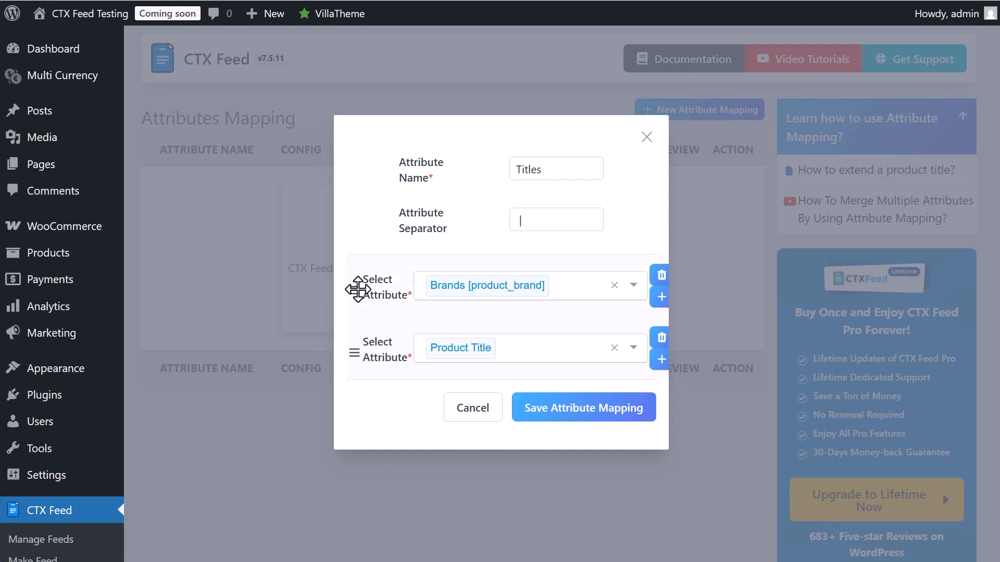
left_click_drag(357, 286, 370, 364)
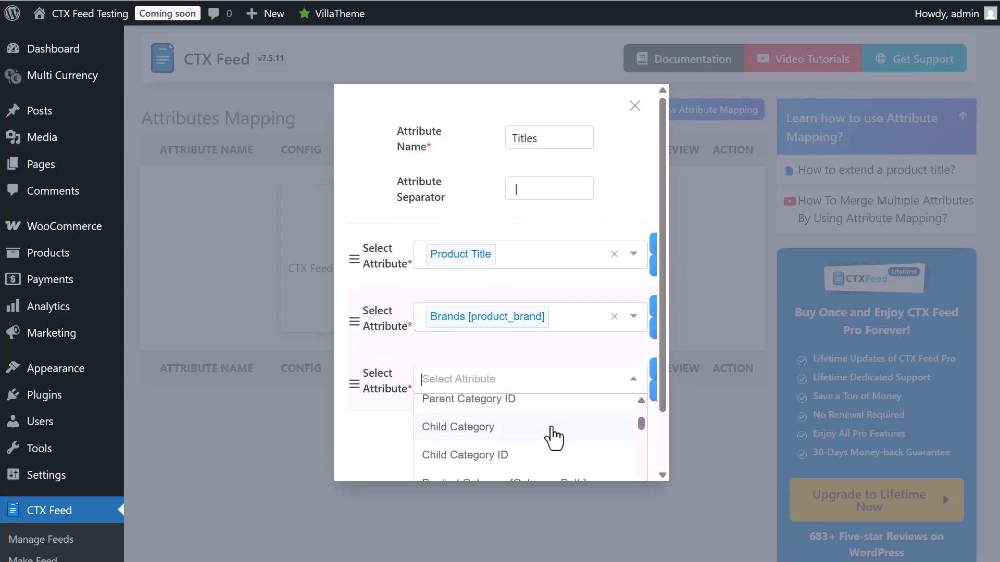
Choose Width as the third attribute of the Titles mapping
scroll(553, 436, "down", 2)
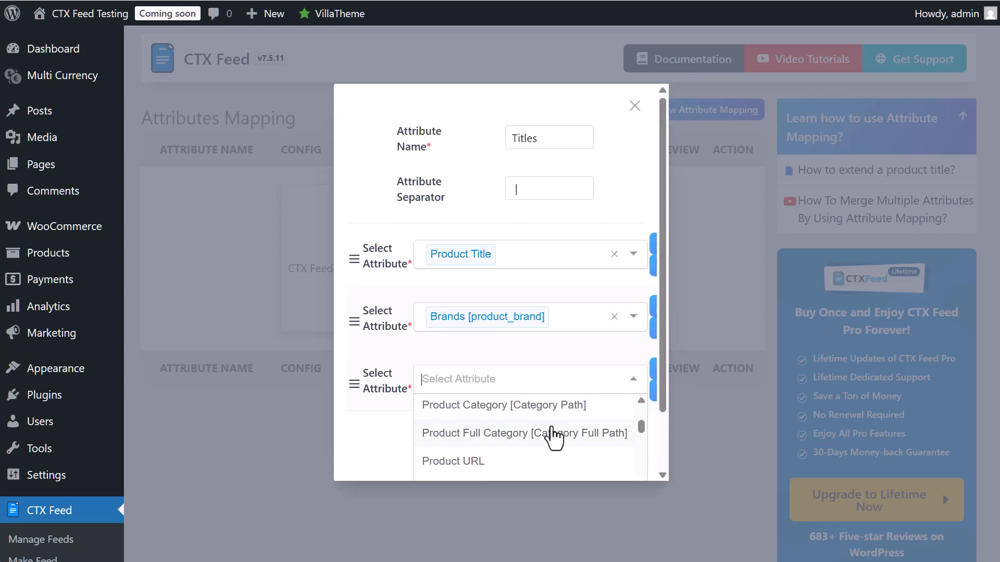
scroll(552, 435, "up", 2)
scroll(552, 435, "down", 4)
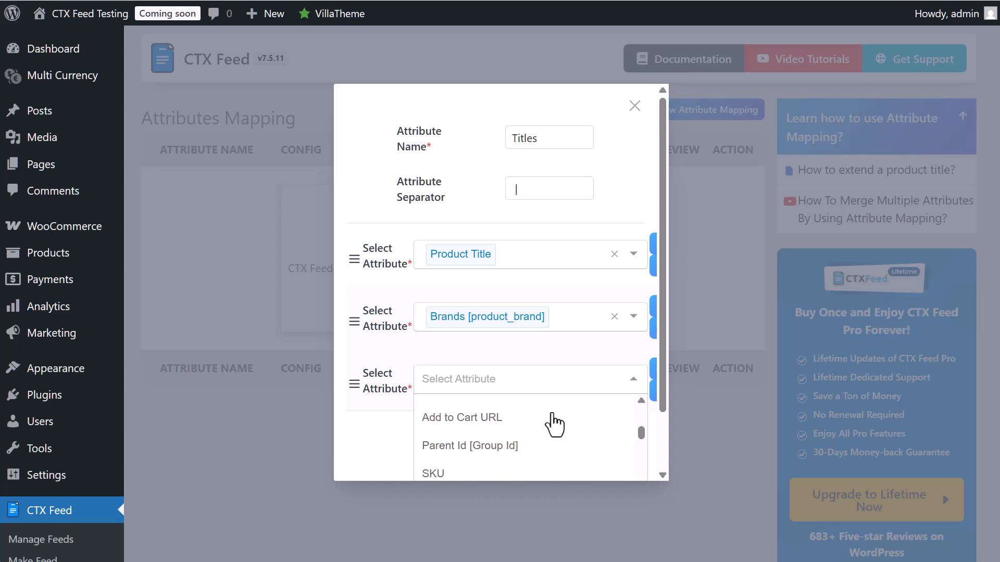
scroll(504, 477, "down", 2)
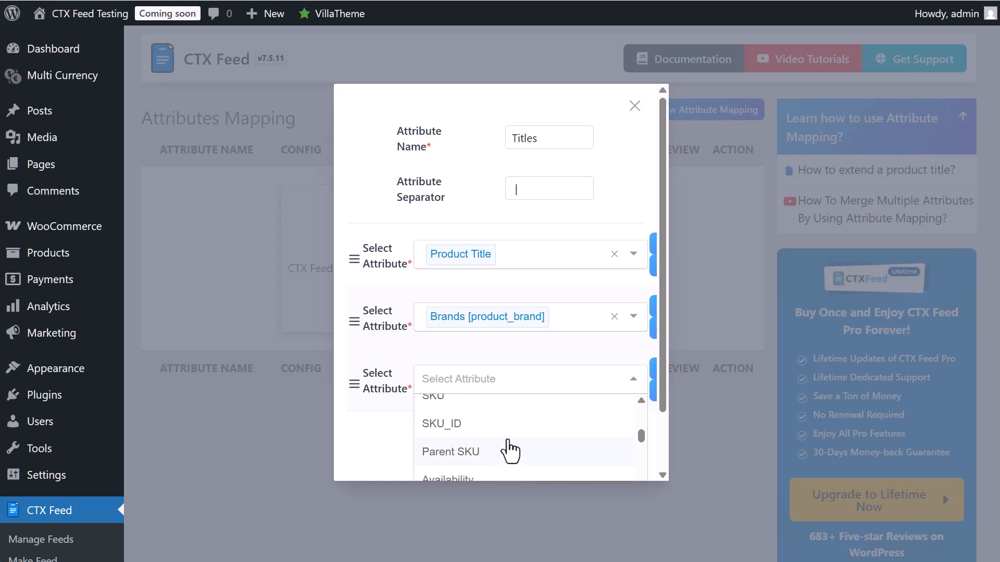
scroll(510, 449, "down", 1)
scroll(509, 440, "up", 2)
scroll(459, 431, "down", 4)
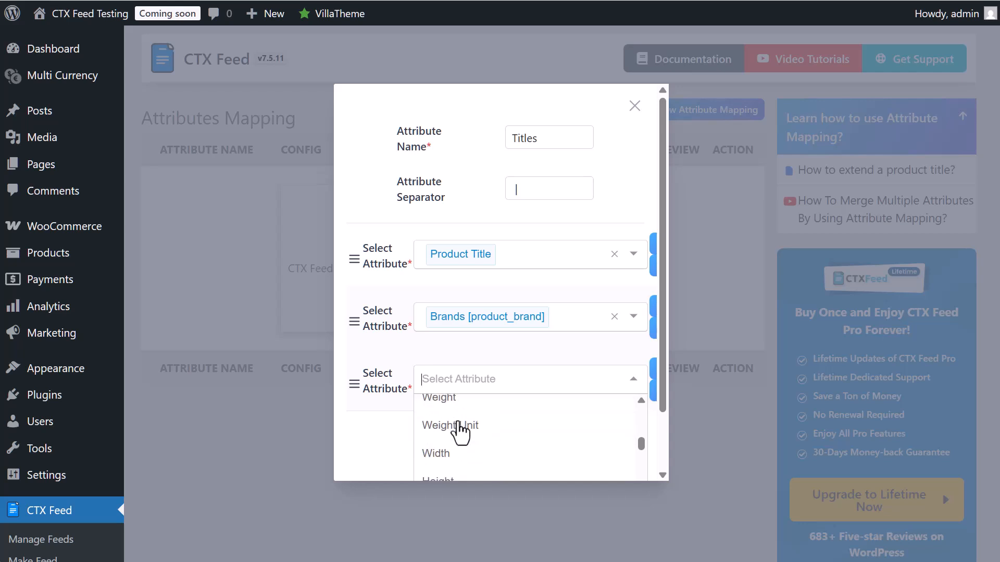
scroll(460, 431, "up", 2)
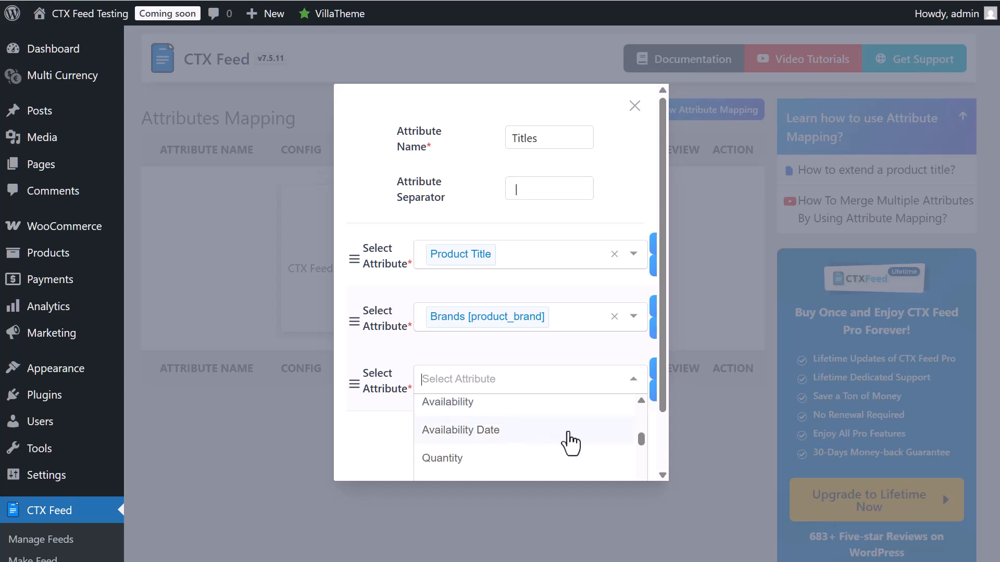
scroll(570, 443, "down", 2)
scroll(569, 442, "down", 2)
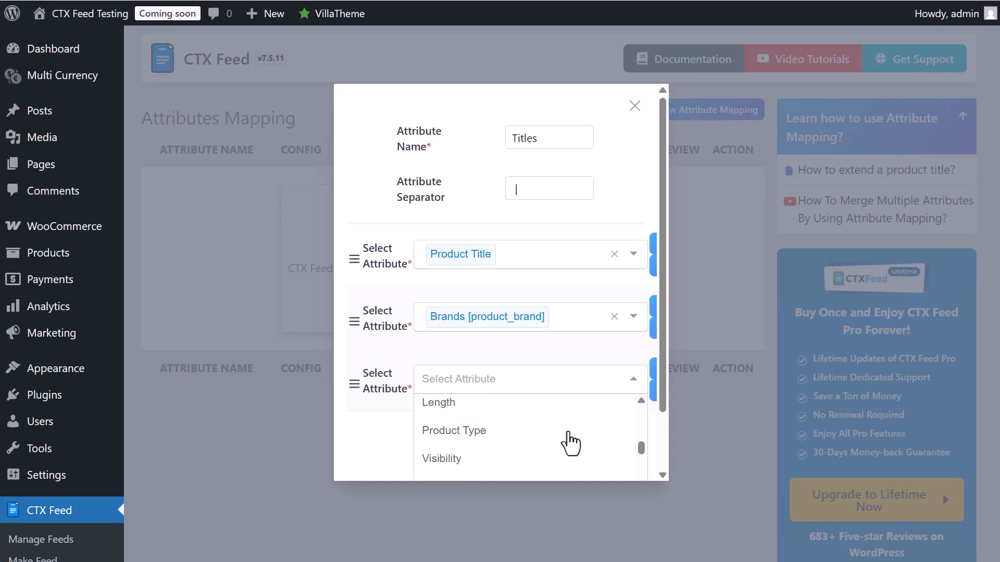
scroll(468, 435, "up", 3)
scroll(468, 445, "down", 1)
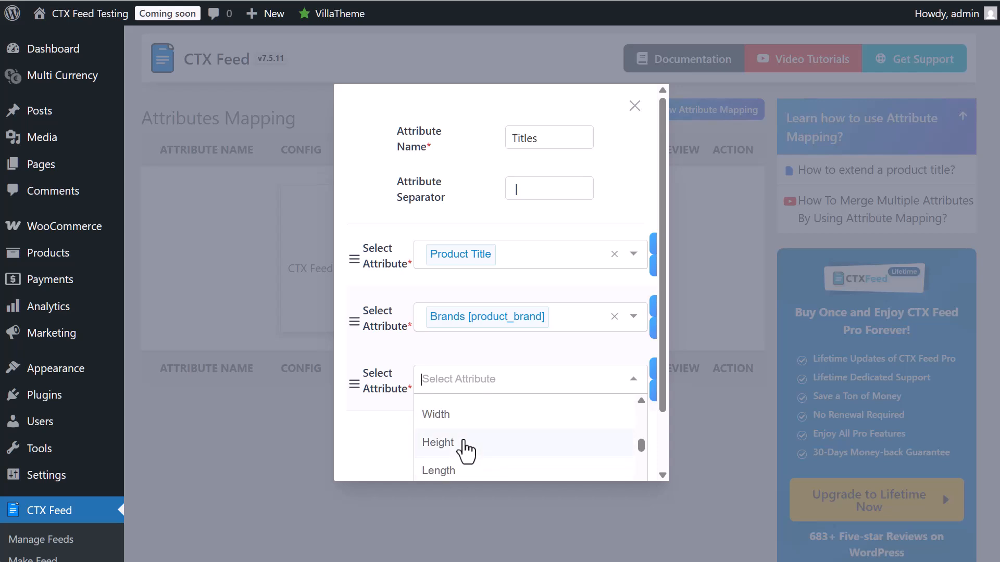
left_click(483, 420)
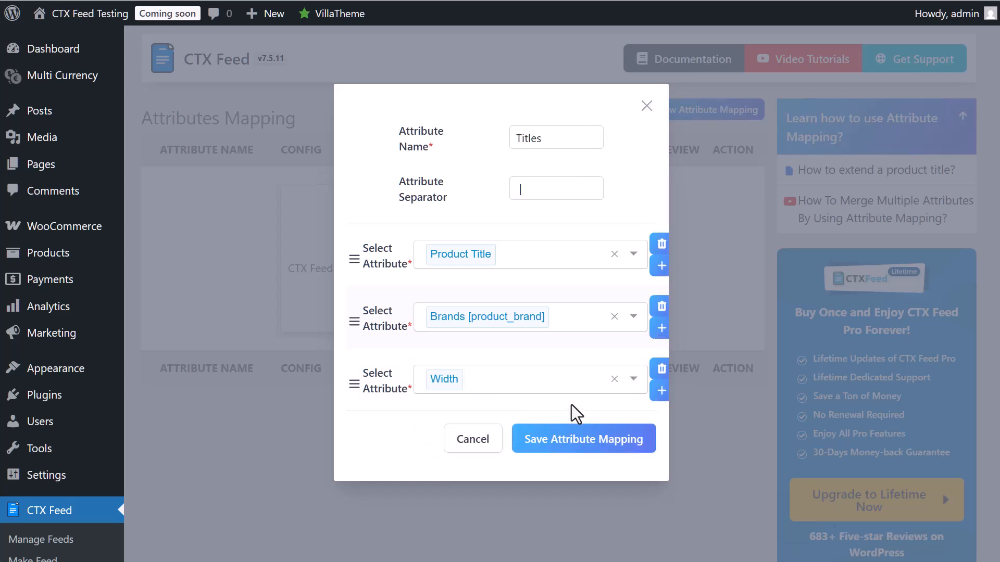
Add Height as the fourth attribute and save the Titles attribute mapping
left_click(659, 397)
left_click(504, 410)
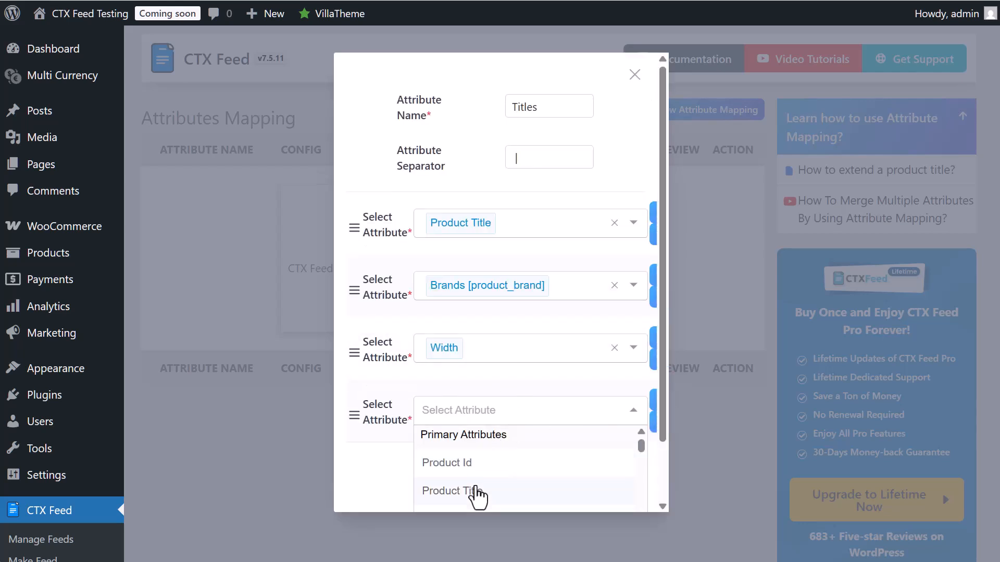
scroll(476, 496, "down", 3)
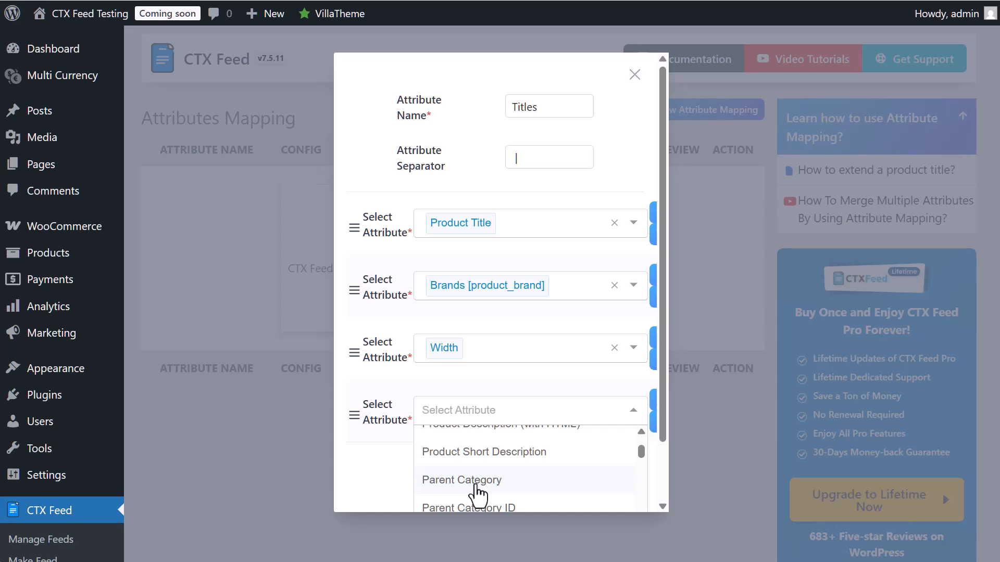
type("hei")
left_click(486, 468)
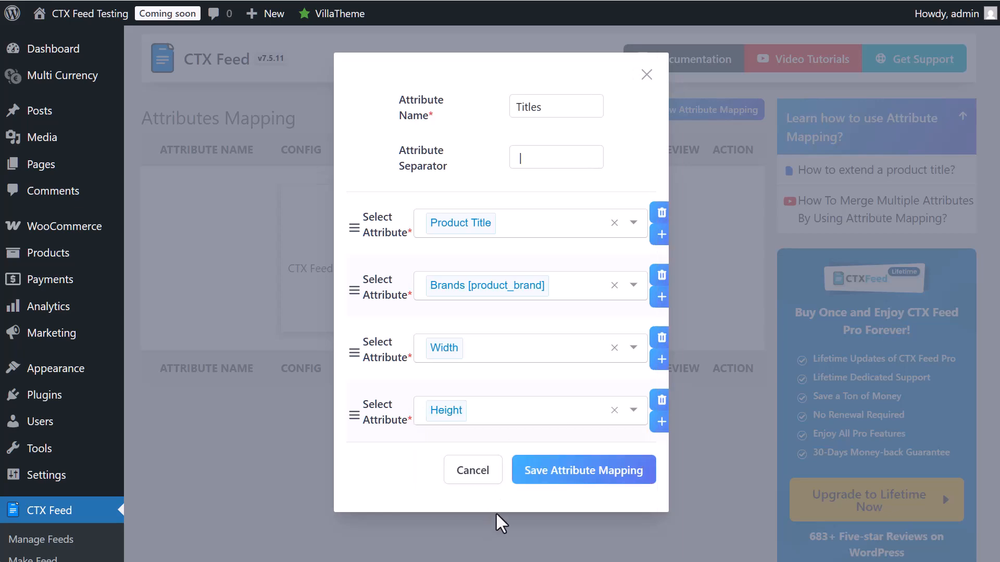
left_click(583, 481)
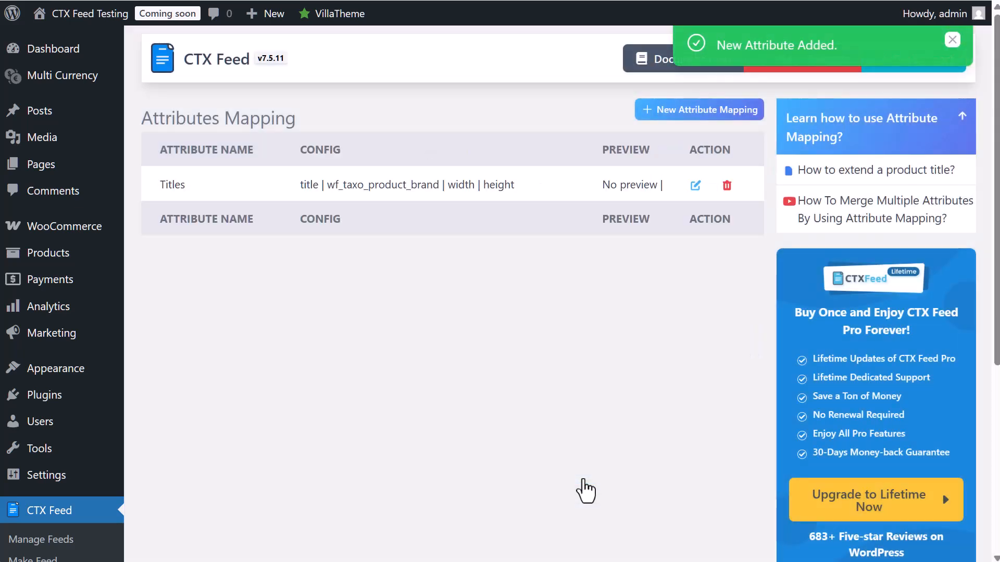
Open the Custom Google Shopping feed for editing and clear the feed cache
left_click(59, 547)
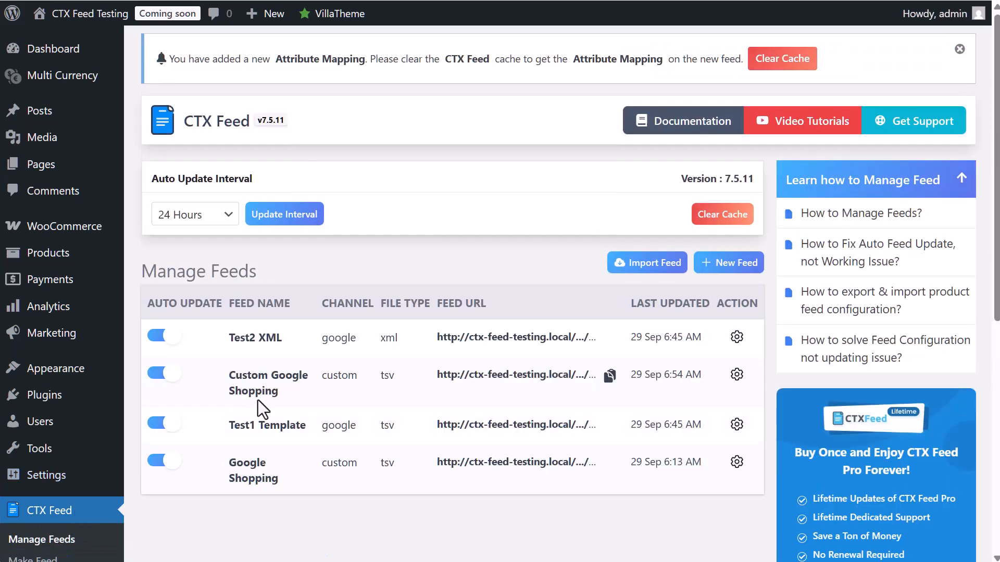
left_click(267, 389)
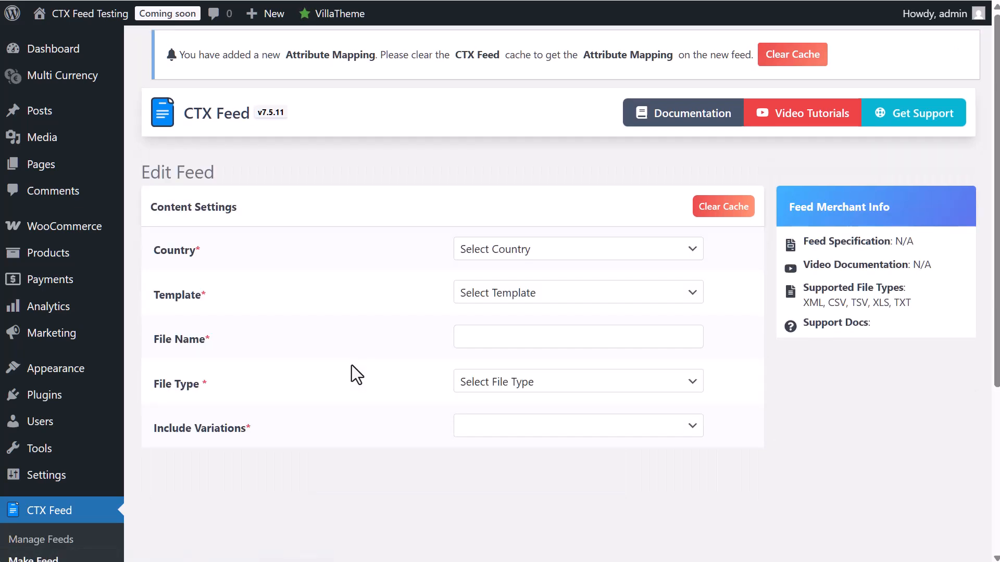
left_click(732, 226)
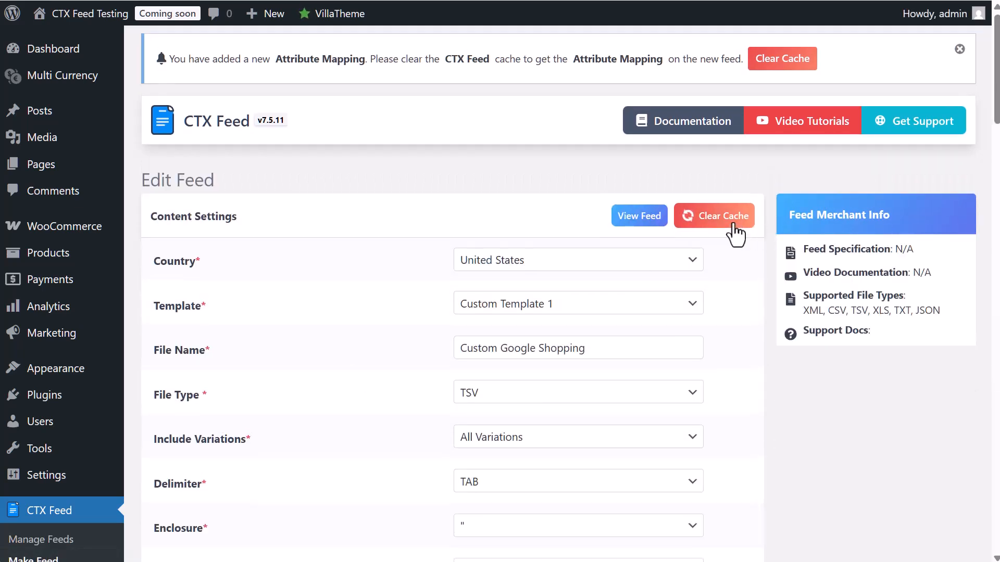
Set the title attribute's value to the Titles attribute mapping in the feed configuration
scroll(727, 273, "down", 9)
scroll(718, 387, "down", 1)
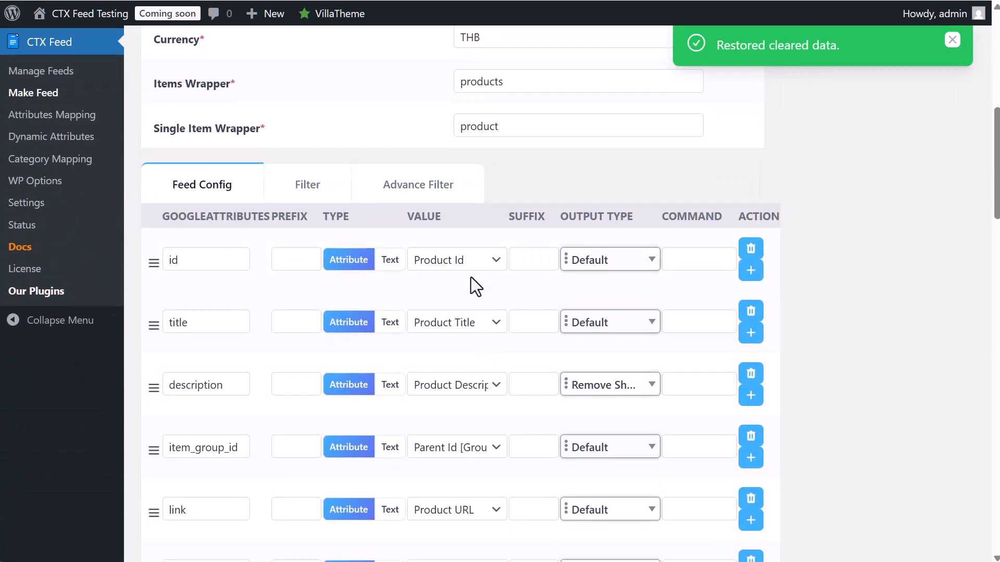
left_click(451, 333)
scroll(465, 423, "down", 10)
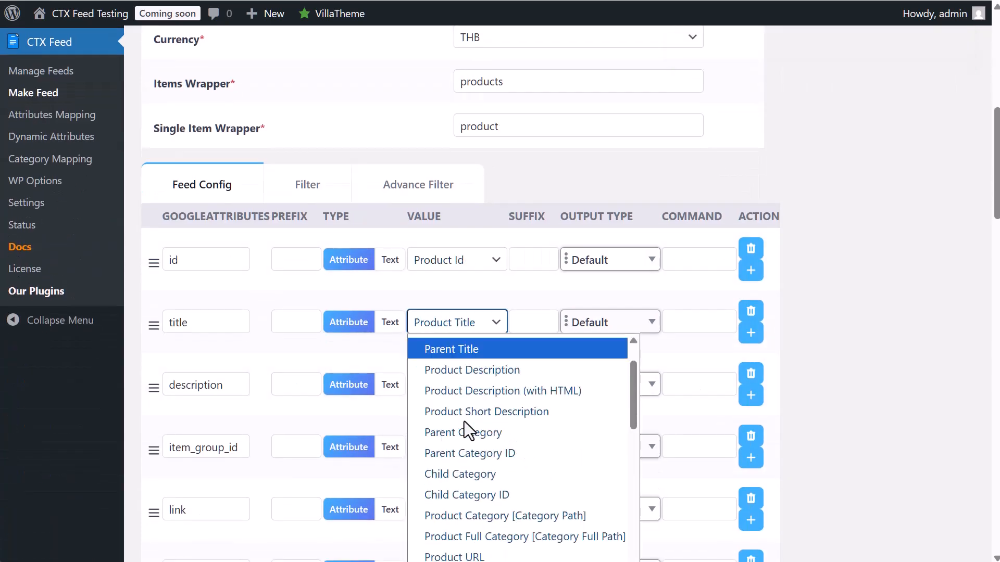
scroll(464, 421, "down", 8)
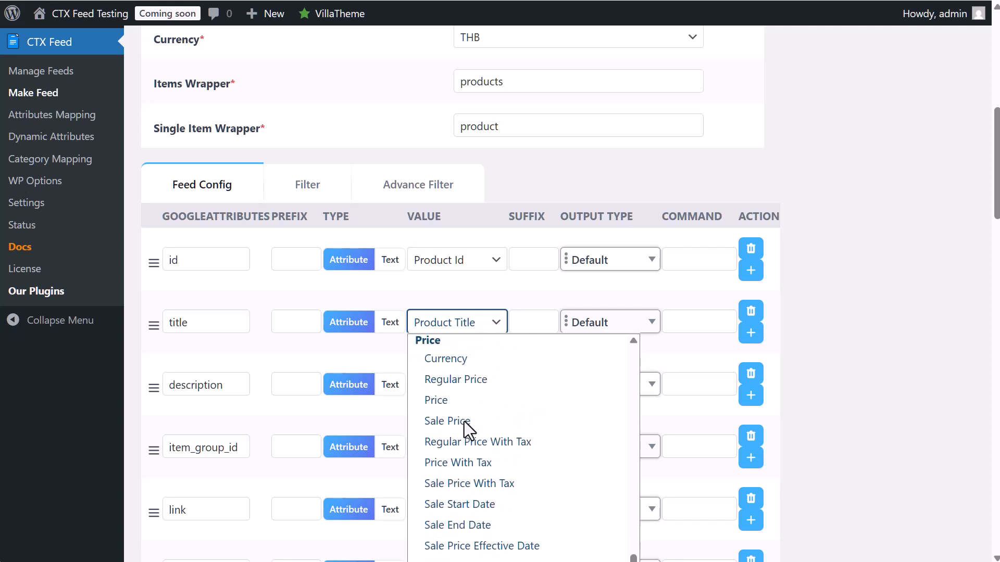
scroll(464, 421, "down", 3)
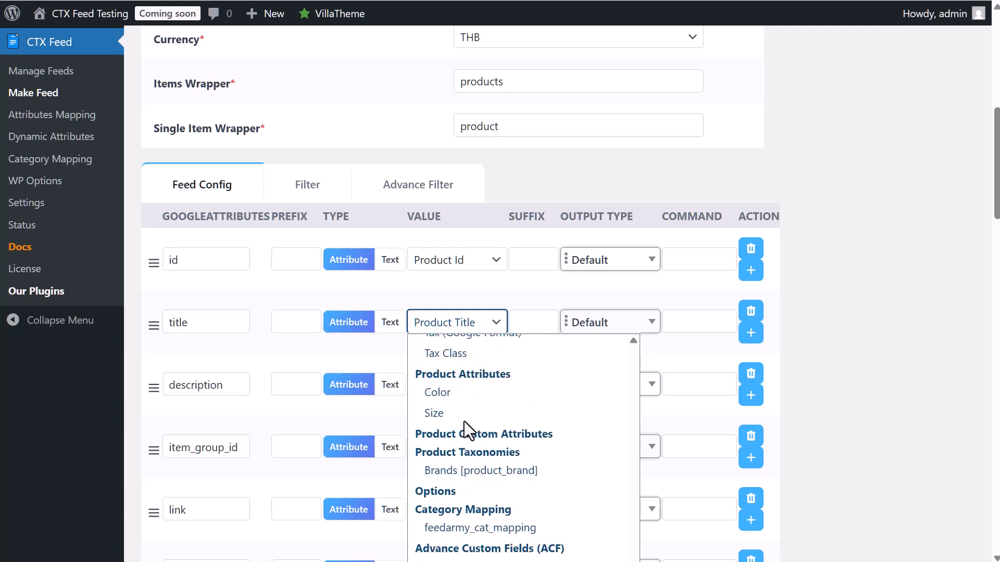
scroll(464, 421, "down", 7)
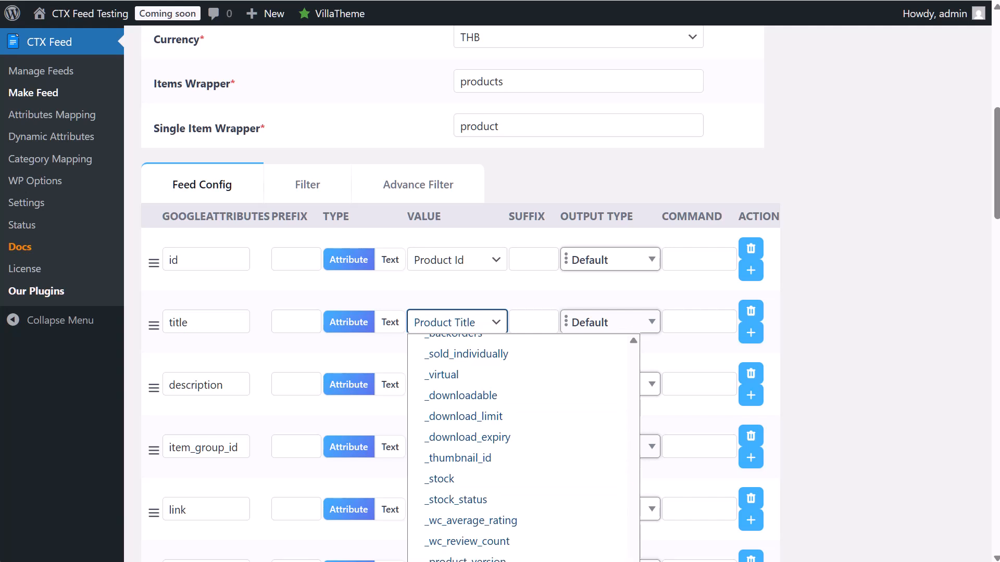
left_click(451, 561)
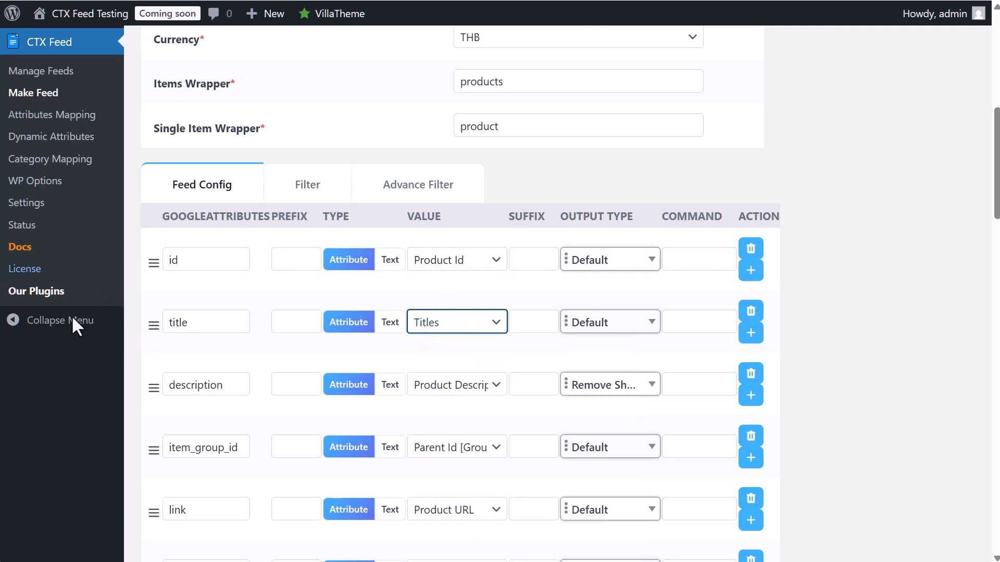
Start a new dynamic attribute whose rule outputs the text cotton when Product Title contains t-shirt
left_click(60, 145)
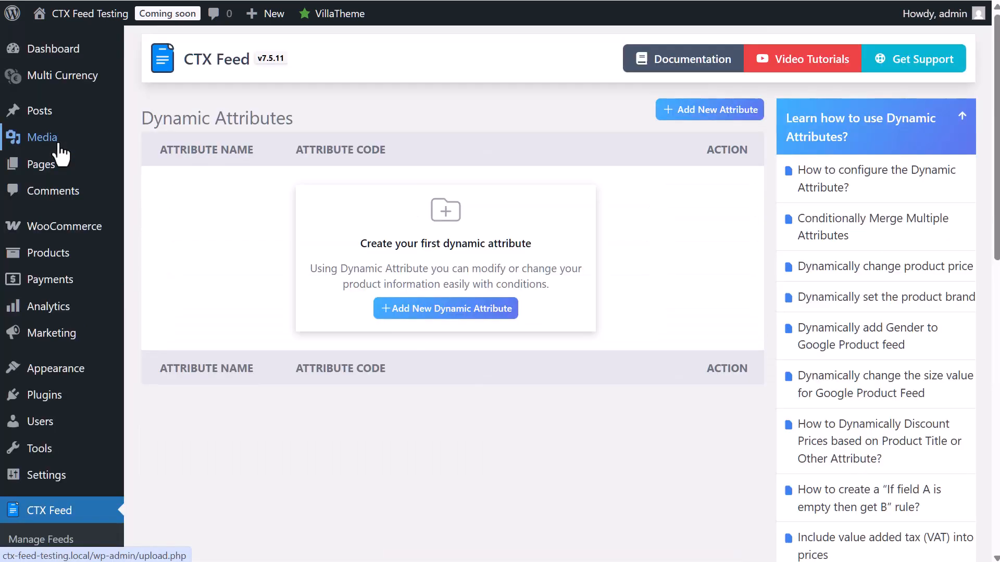
left_click(474, 315)
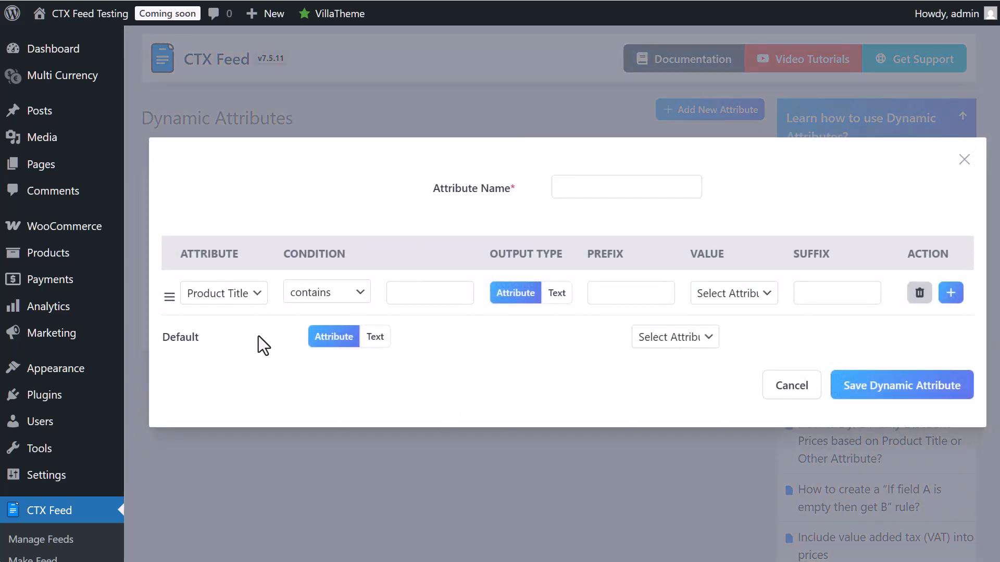
left_click(418, 295)
type("t-shirt")
left_click(554, 295)
left_click(741, 301)
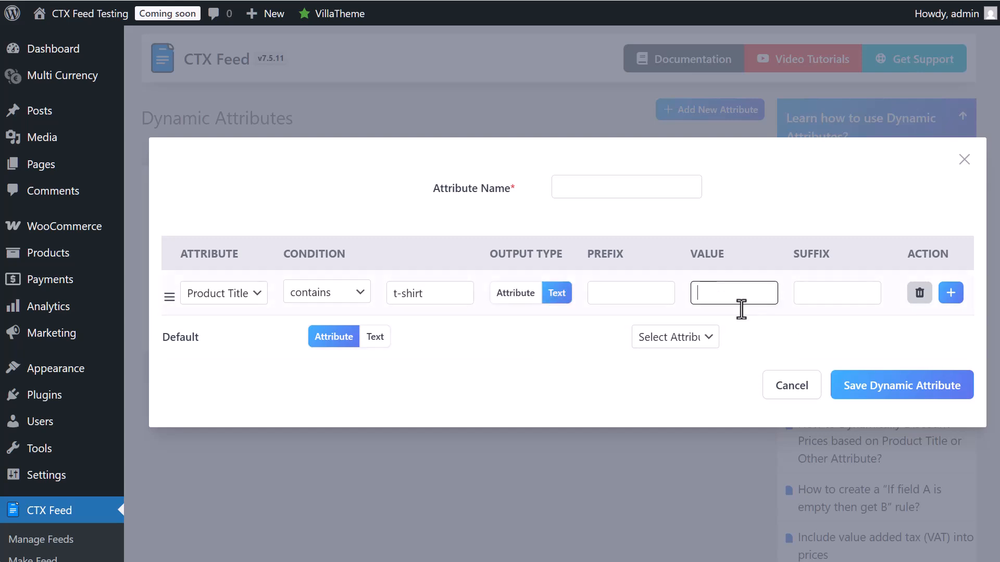
type("cotton")
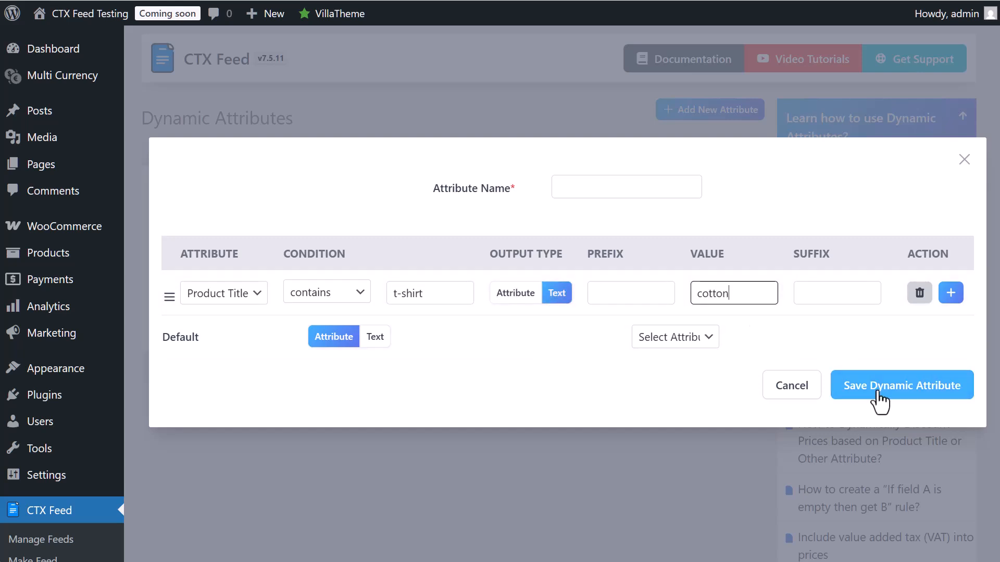
Name the dynamic attribute feedarmy_material and save it
left_click(877, 394)
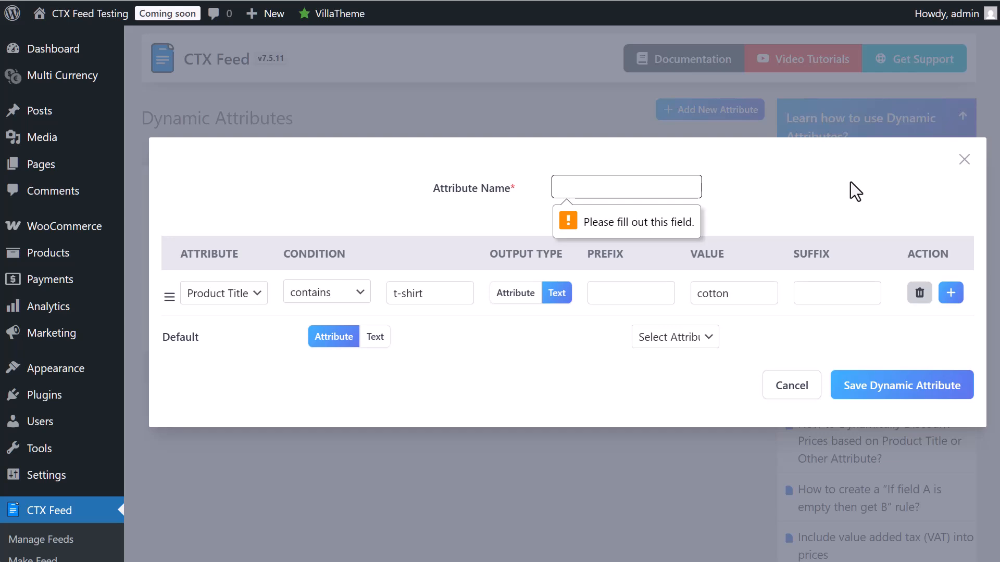
type("mate")
key("BackSpace")
key("BackSpace")
key("BackSpace")
key("BackSpace")
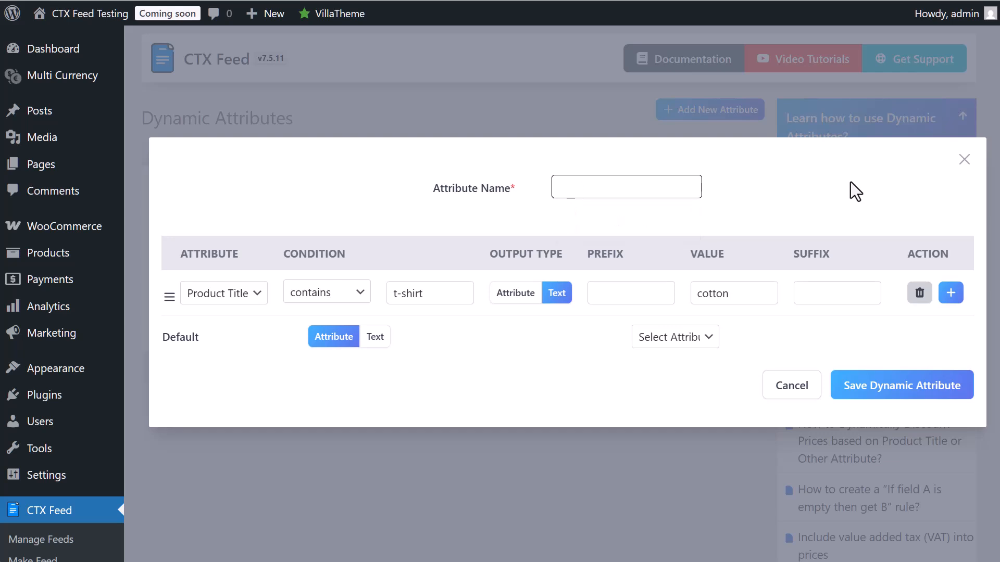
type("feedarmy_material")
key("Return")
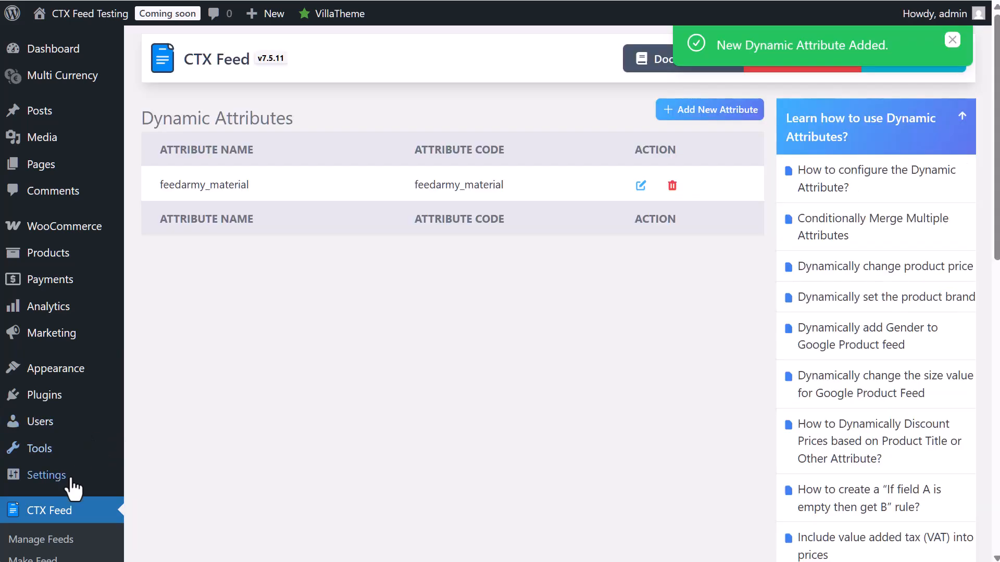
Open the Custom Google Shopping feed for editing and clear its cache to load the new dynamic attribute
left_click(53, 541)
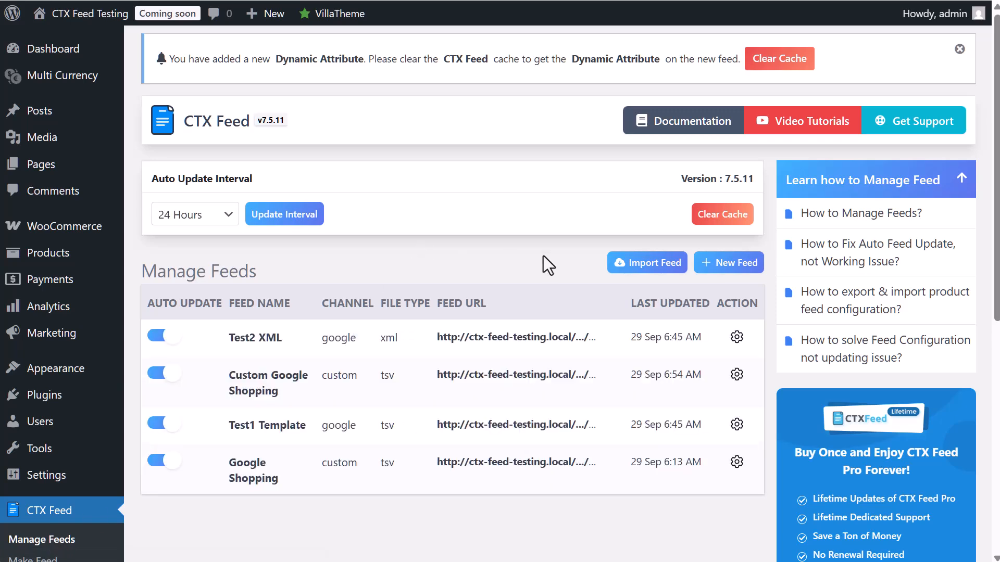
left_click(263, 383)
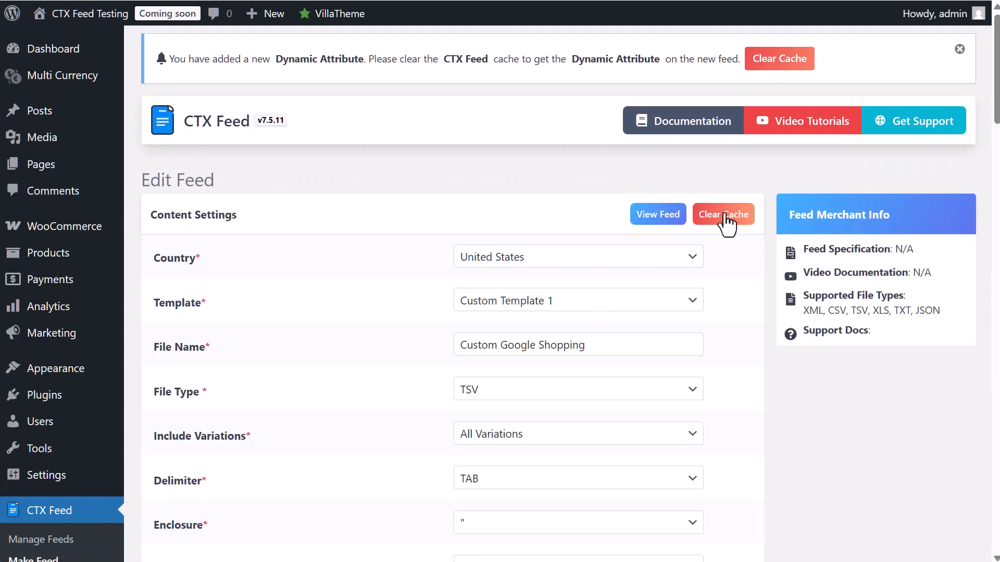
left_click(725, 218)
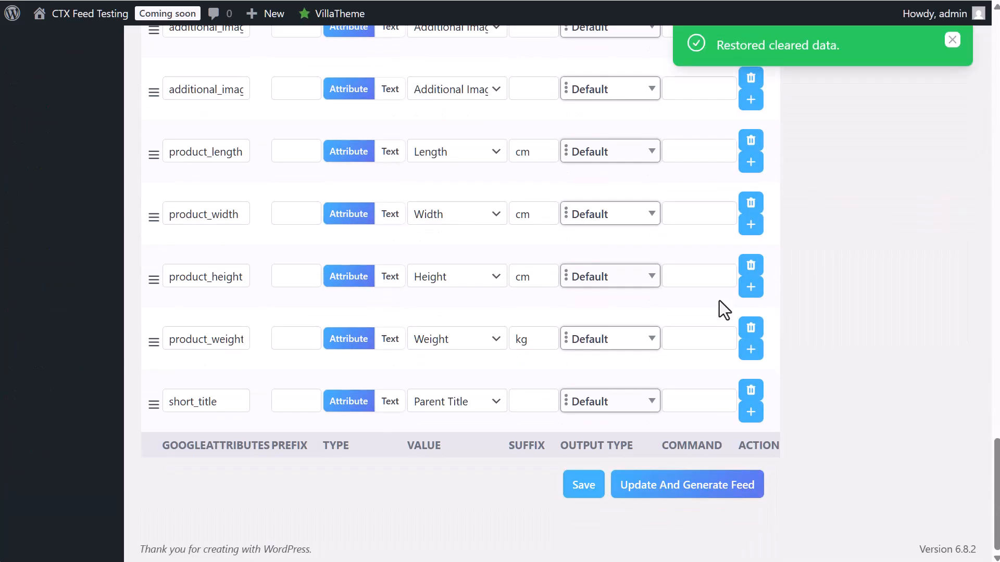
Add a material attribute after short_title in the feed configuration and set its value to feedarmy_material
left_click(750, 412)
left_click(200, 465)
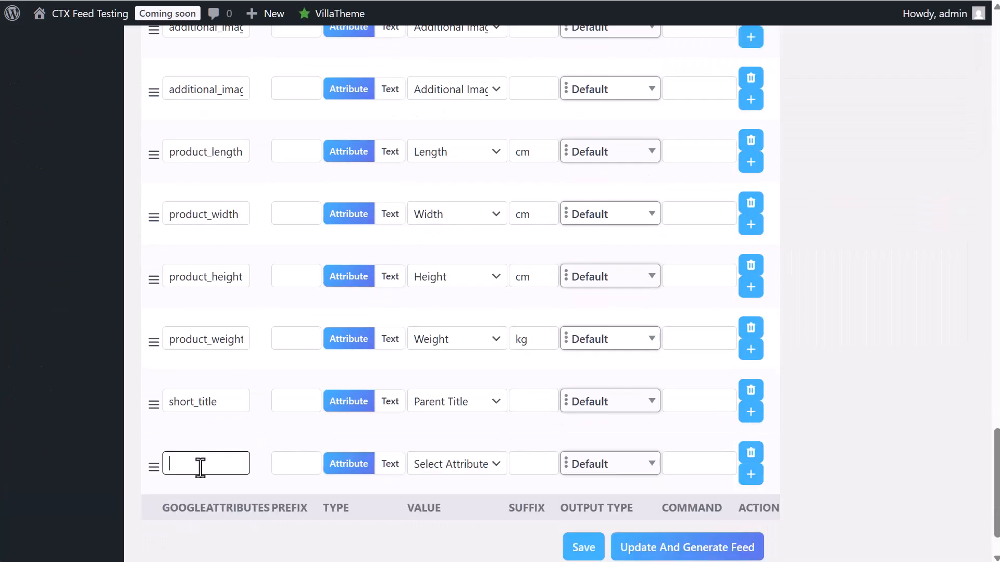
type("material")
left_click(452, 465)
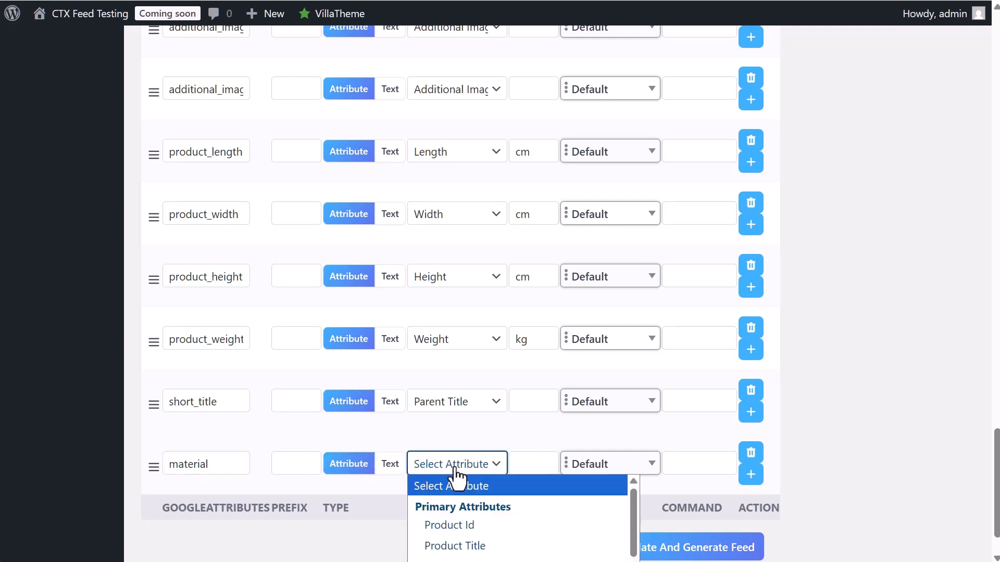
scroll(489, 555, "down", 10)
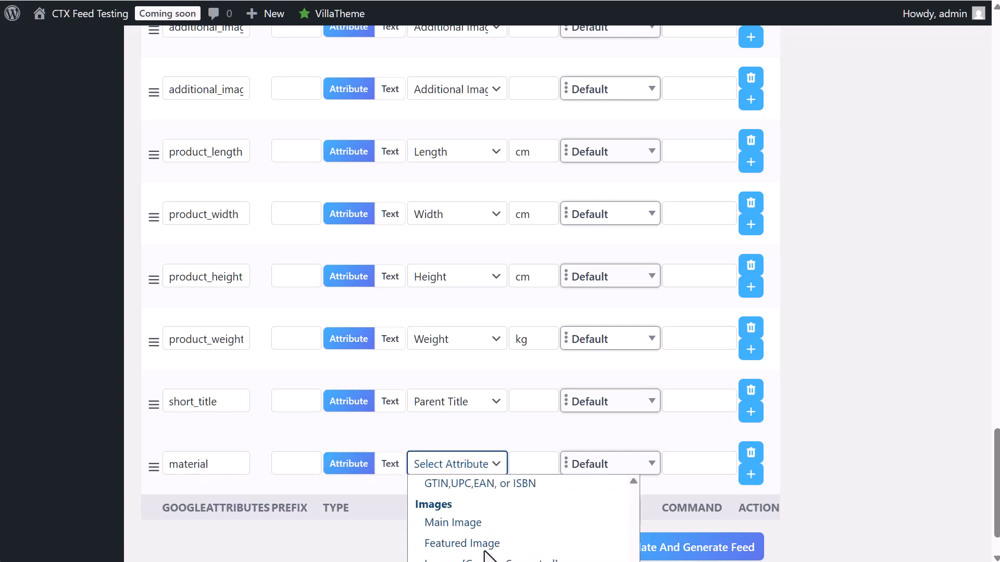
scroll(488, 555, "down", 3)
scroll(488, 555, "down", 3)
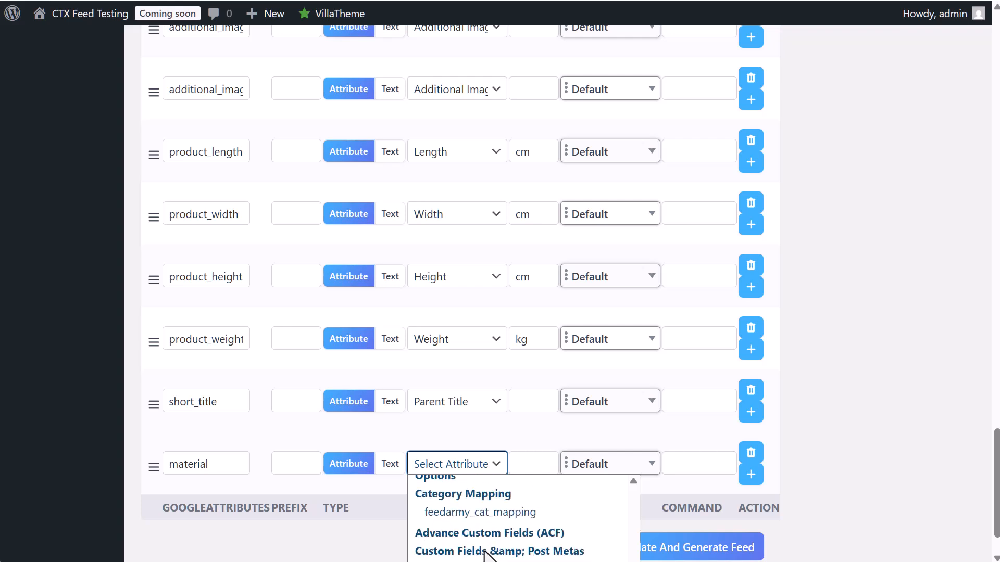
scroll(497, 541, "down", 5)
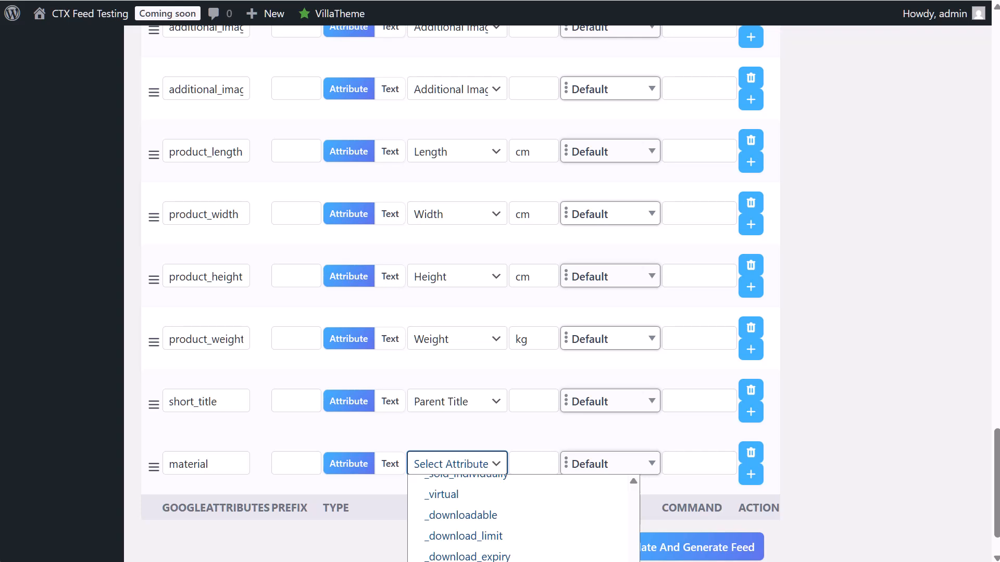
left_click(468, 561)
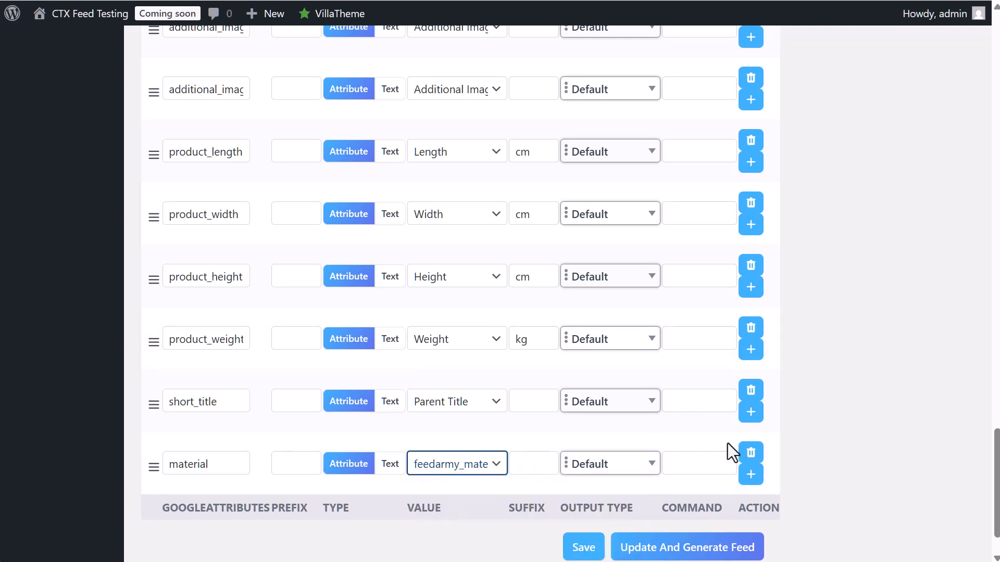
Update and generate the Custom Google Shopping feed, and inspect the columns of the generated TSV file
left_click(684, 556)
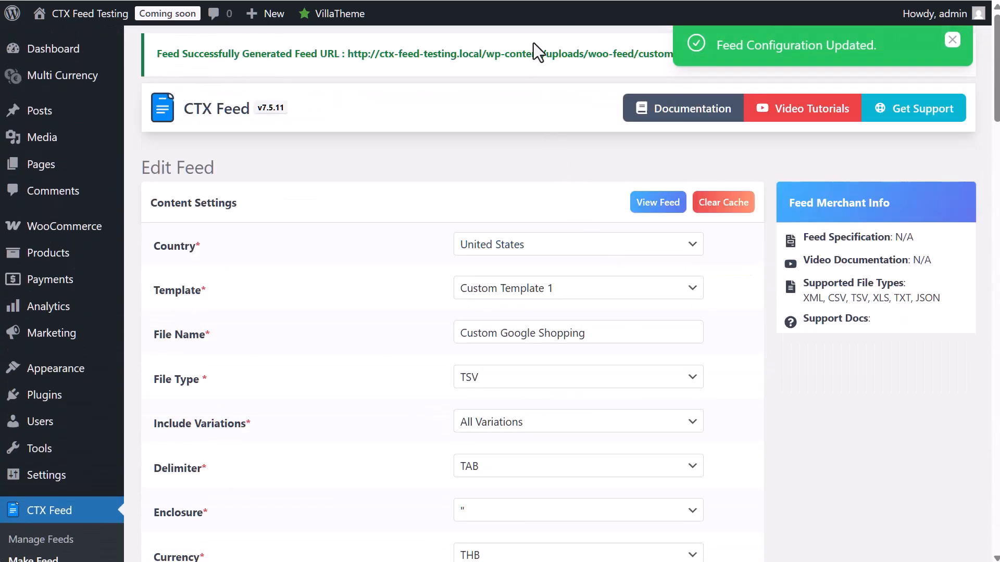
left_click(526, 52)
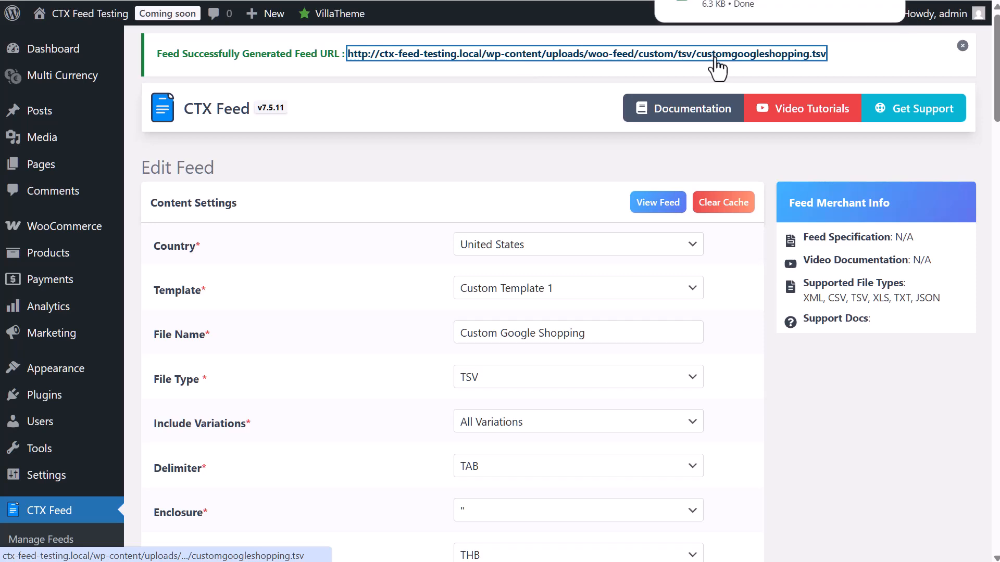
left_click(798, 15)
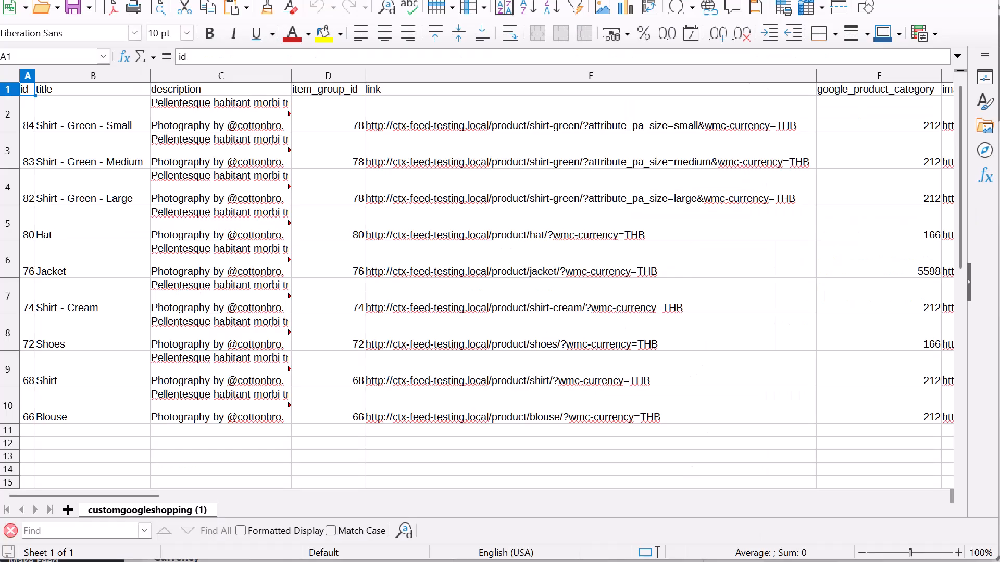
left_click_drag(93, 494, 686, 511)
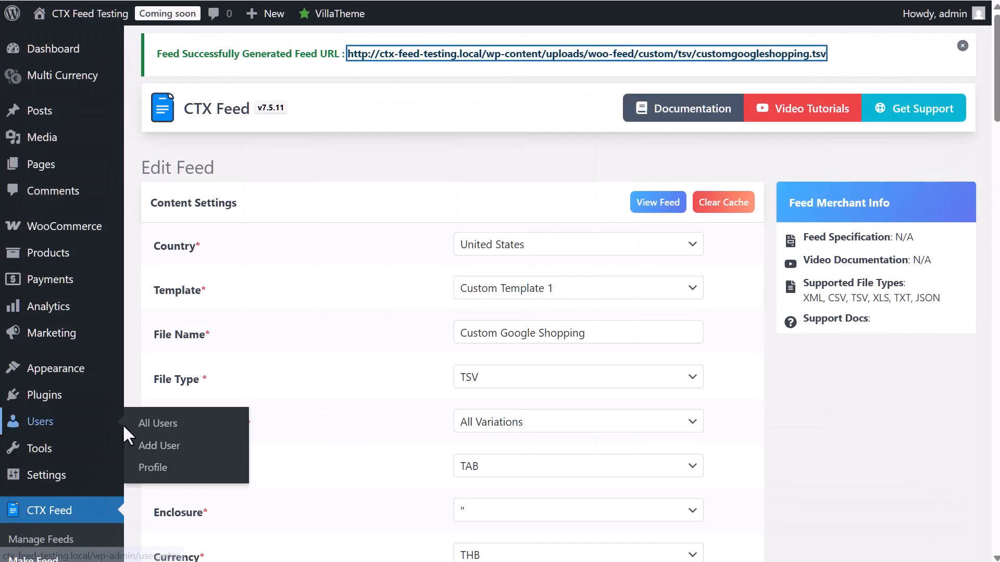
Change the feedarmy_material dynamic attribute's Product Title condition to contains shirt and update the attribute
scroll(48, 446, "down", 3)
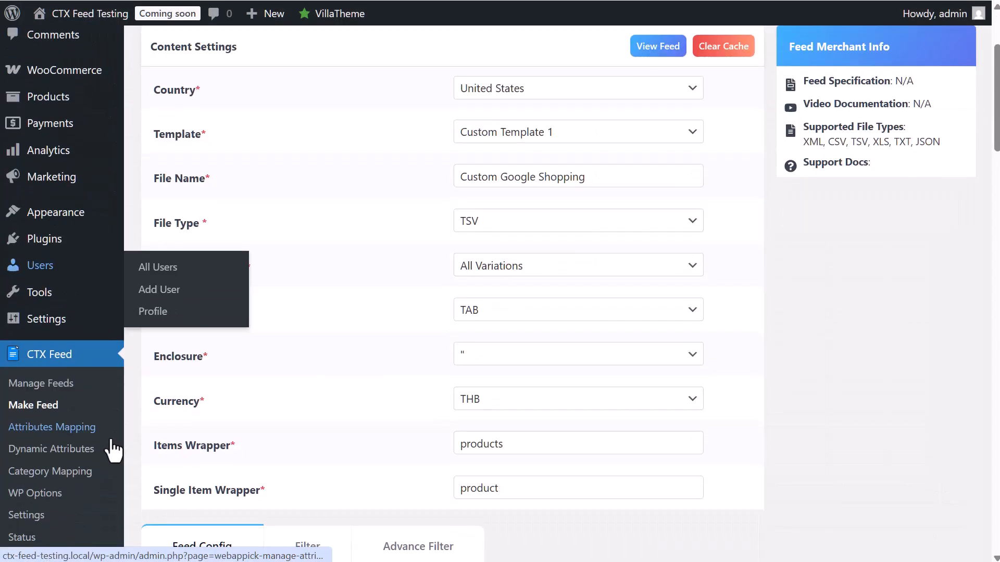
left_click(49, 451)
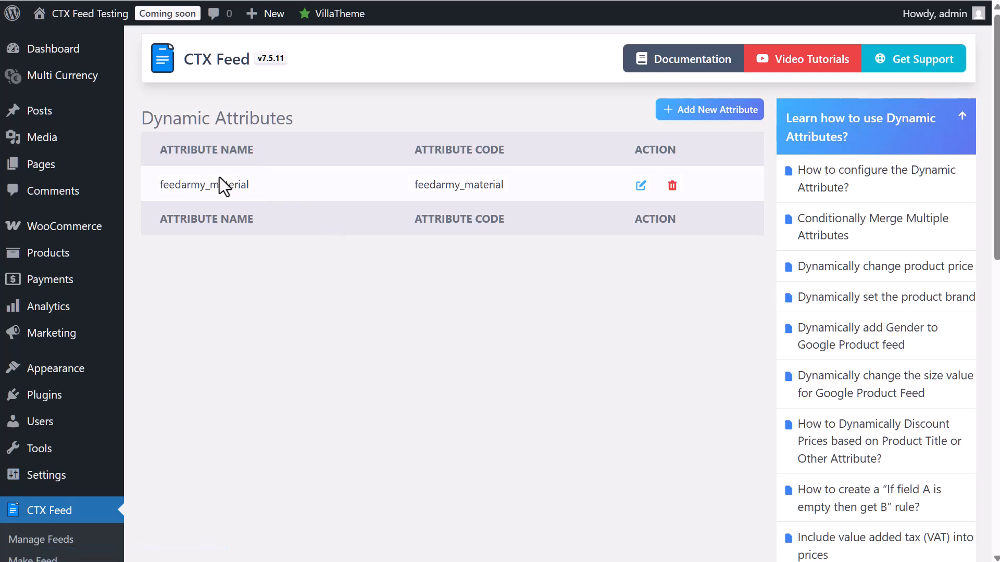
left_click(641, 185)
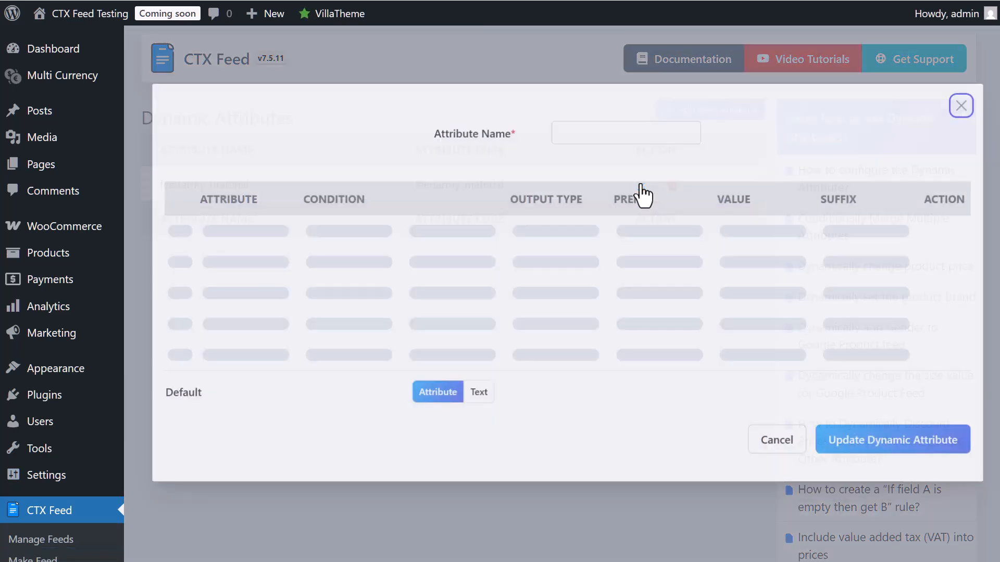
left_click(411, 300)
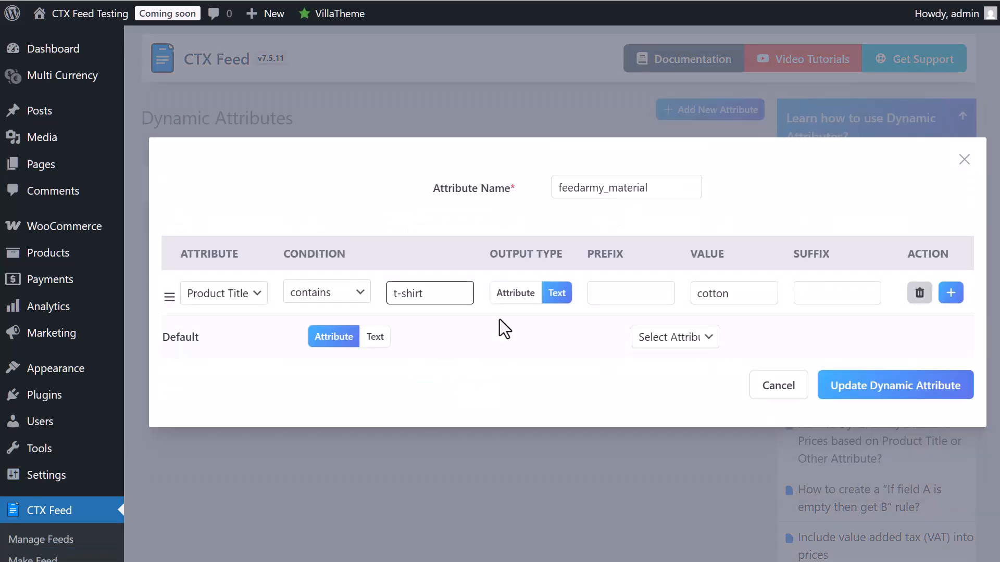
key("ctrl+a")
type("tshi")
key("BackSpace")
key("BackSpace")
key("BackSpace")
key("BackSpace")
type("shirt")
left_click(864, 390)
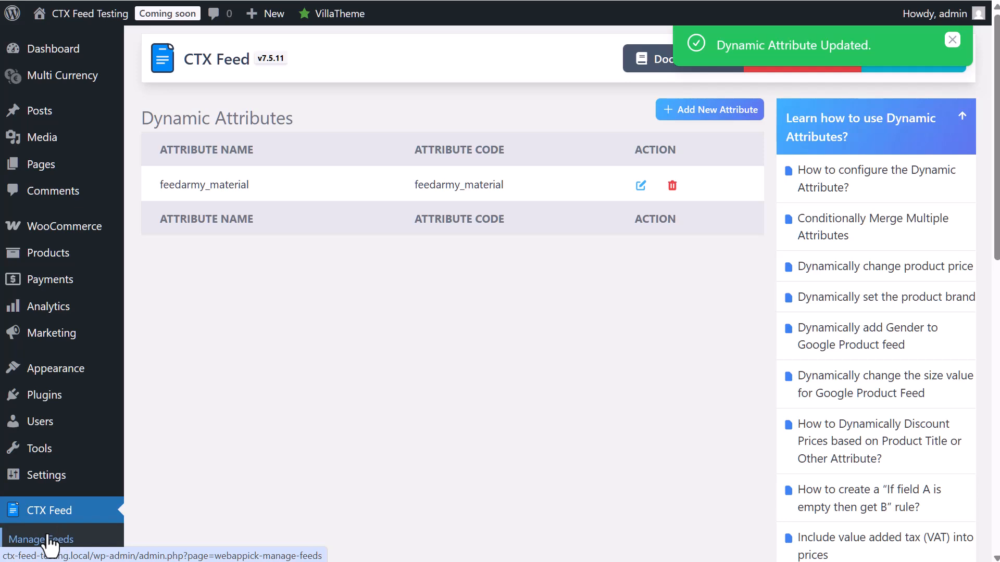
Reopen the Custom Google Shopping feed and regenerate it with the updated dynamic attribute
left_click(50, 541)
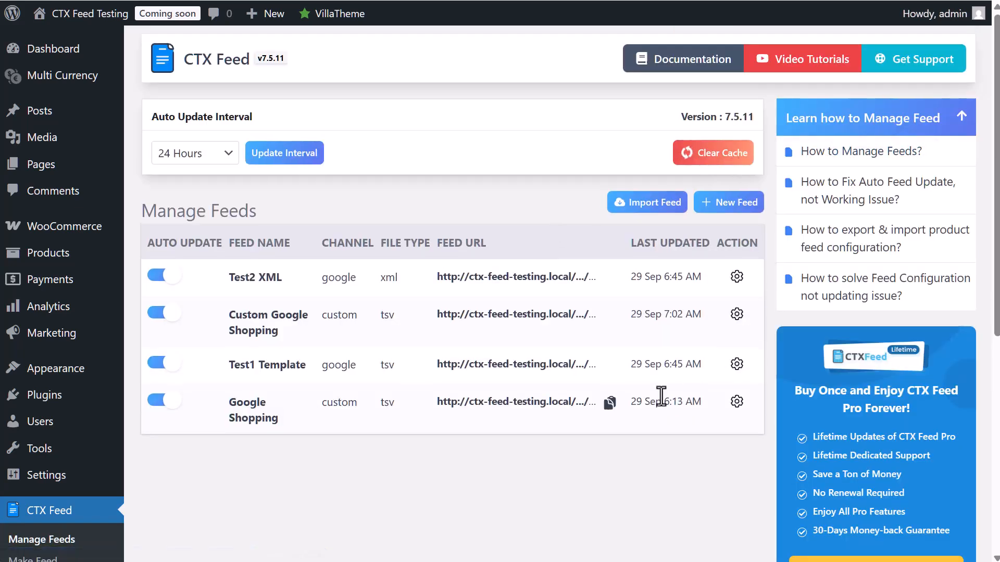
left_click(253, 334)
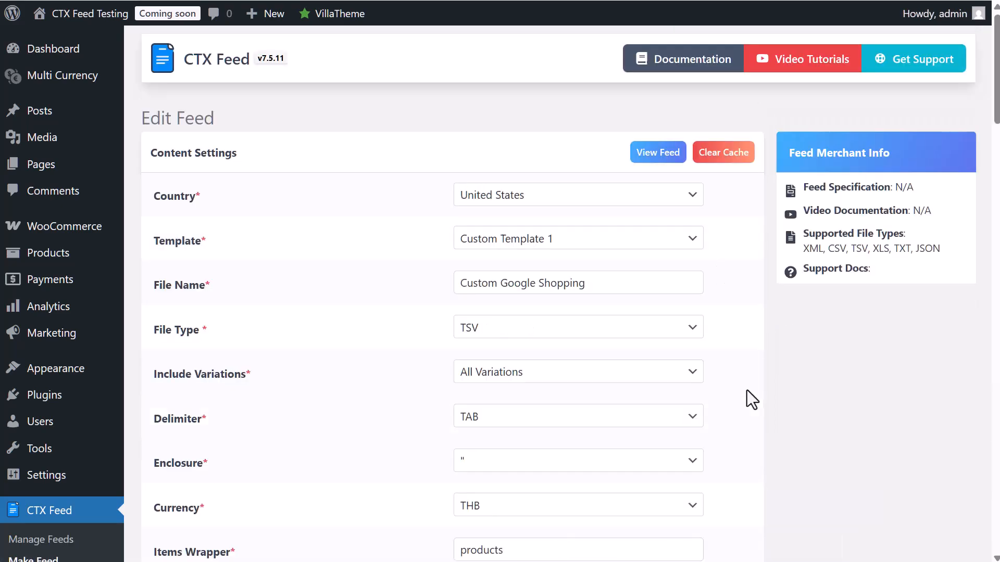
scroll(672, 330, "down", 20)
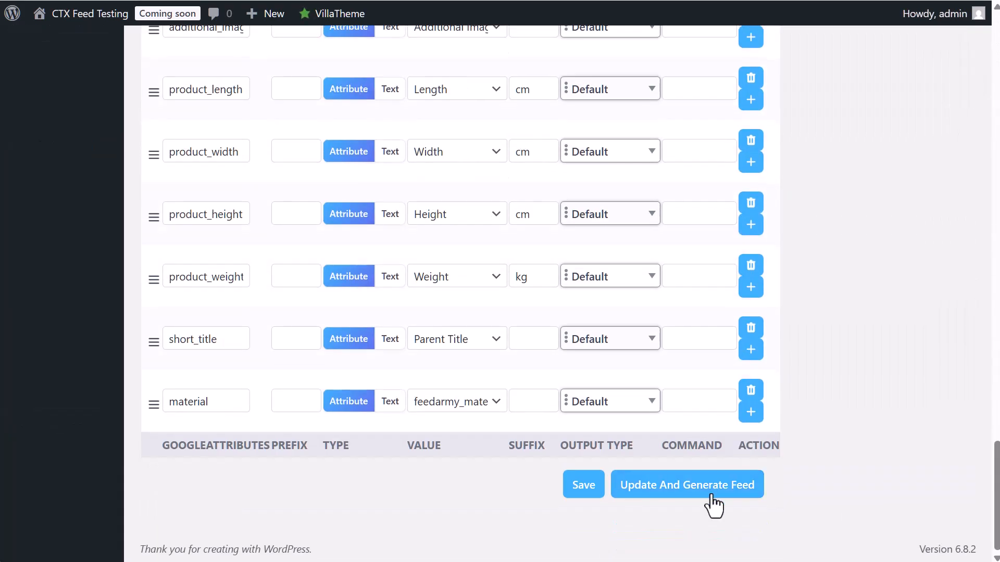
left_click(713, 497)
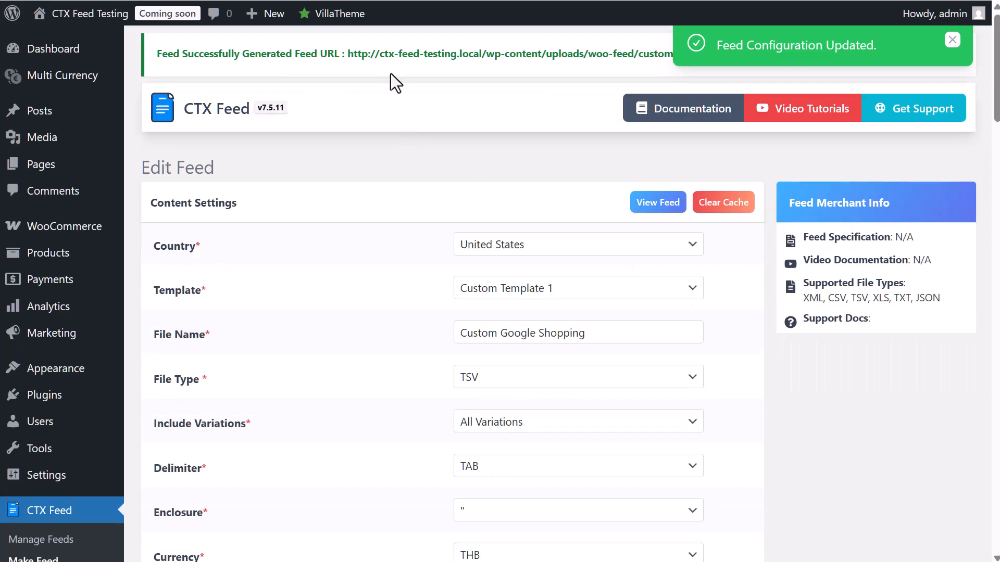
Open the regenerated TSV file as a tab-separated spreadsheet and examine its far columns
left_click(400, 66)
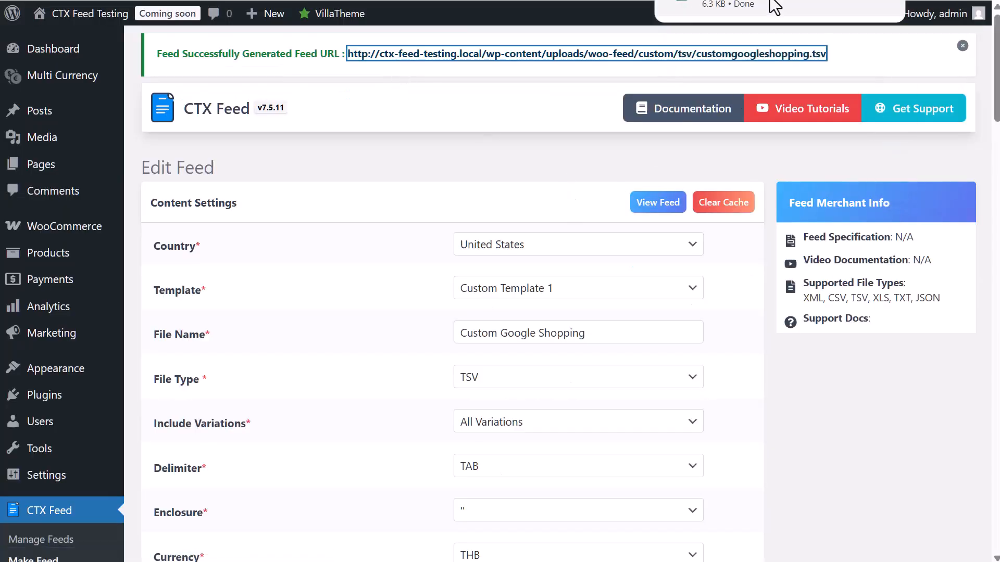
left_click(775, 5)
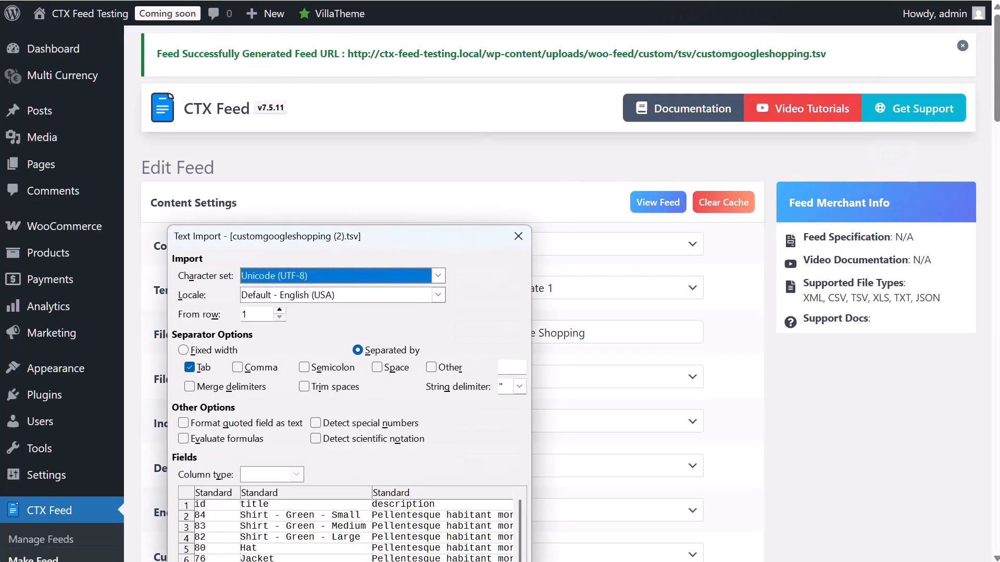
key("Return")
left_click_drag(145, 496, 735, 484)
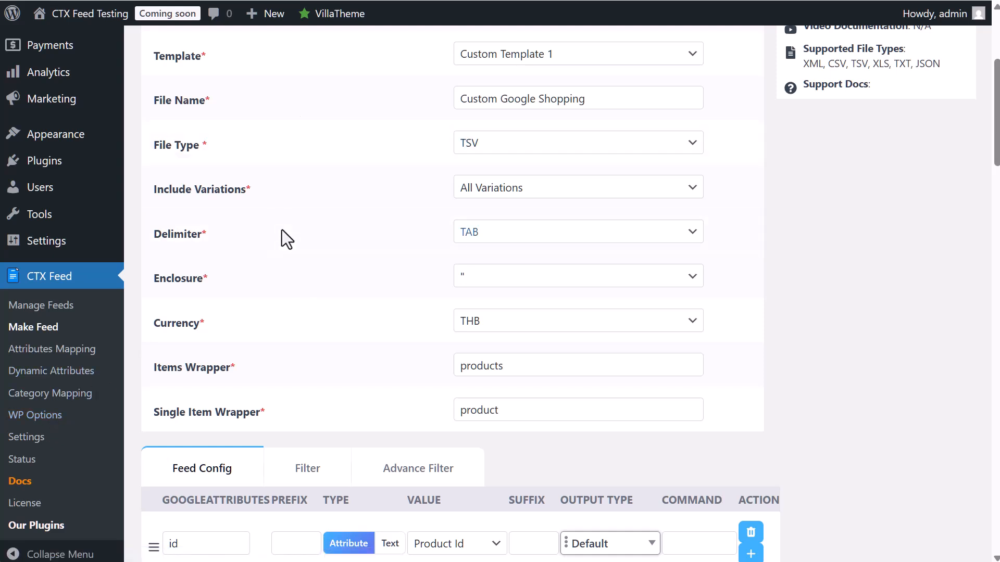
Return to the list of managed feeds
scroll(282, 235, "down", 7)
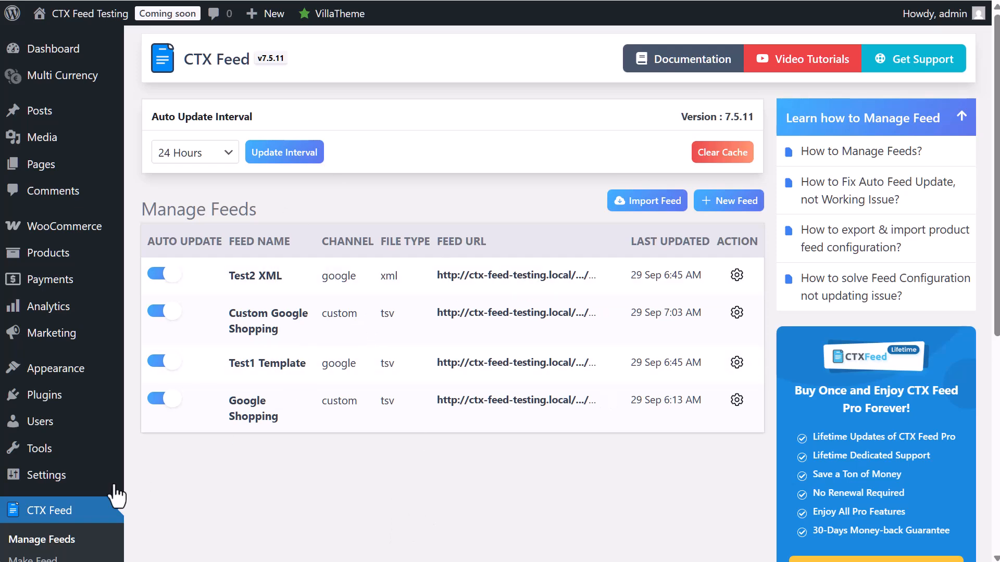
scroll(94, 495, "down", 4)
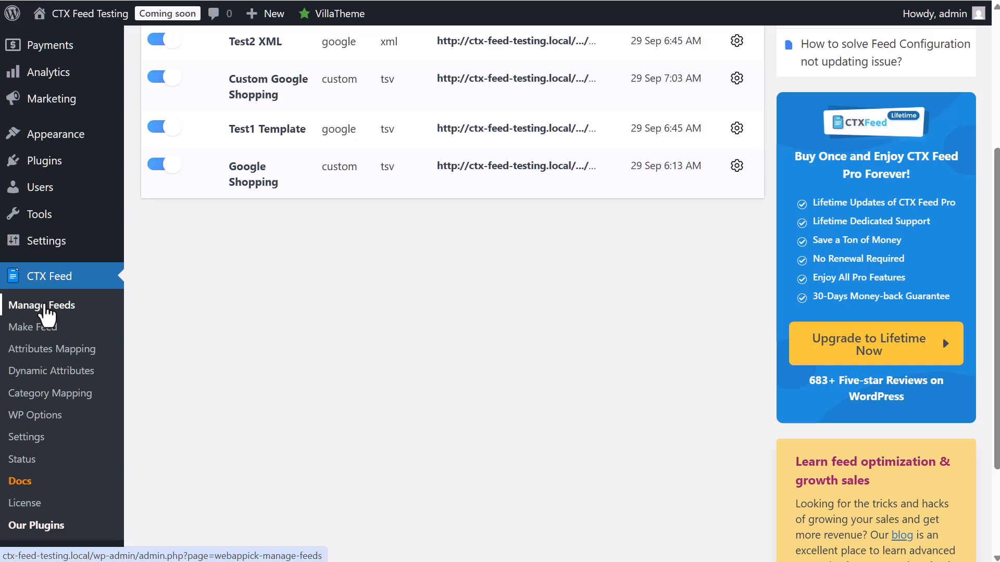
left_click(47, 308)
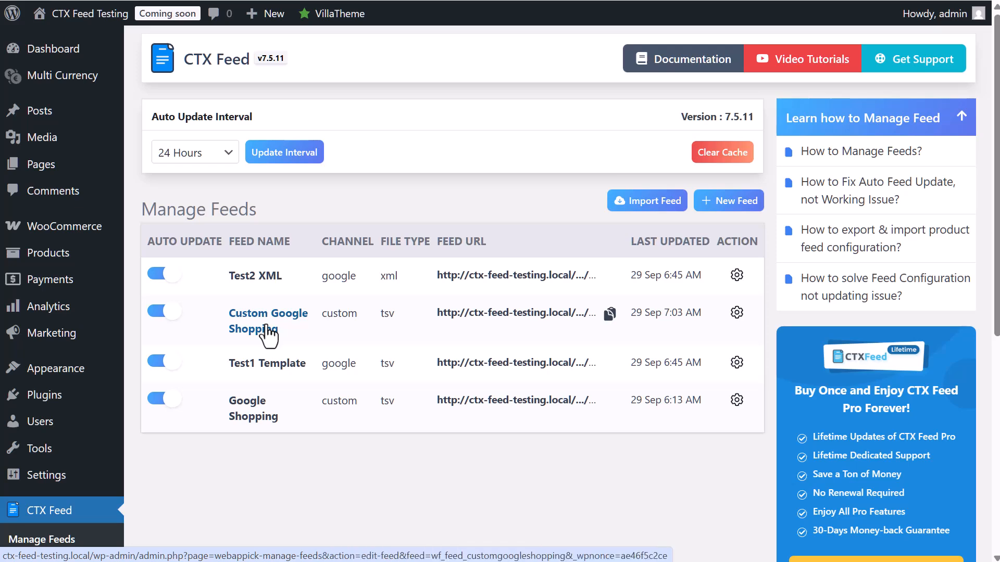
On the WebAppick site, choose the CTX Feed Pro Single Site plan at $119 per year and proceed to checkout
scroll(275, 344, "down", 3)
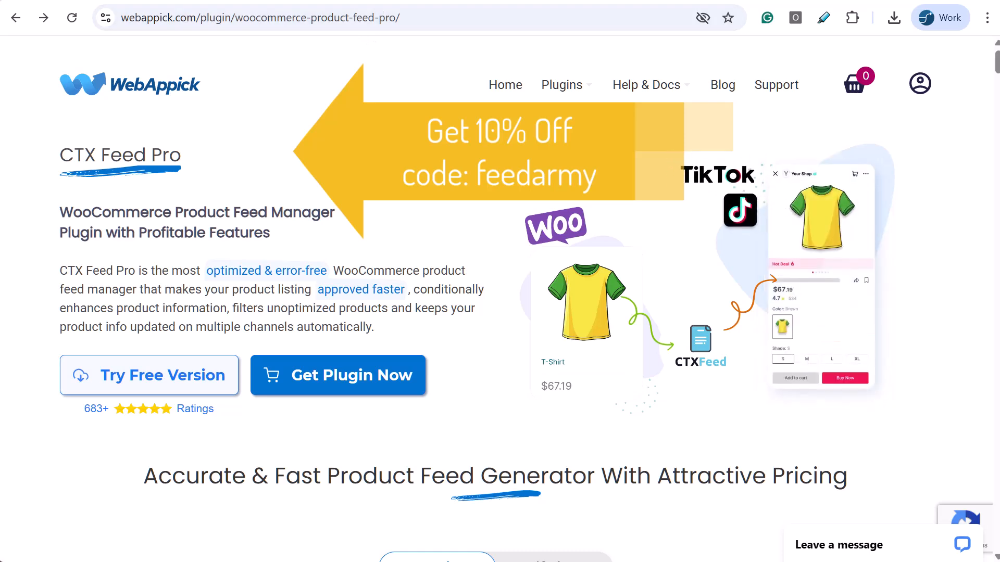
left_click(392, 386)
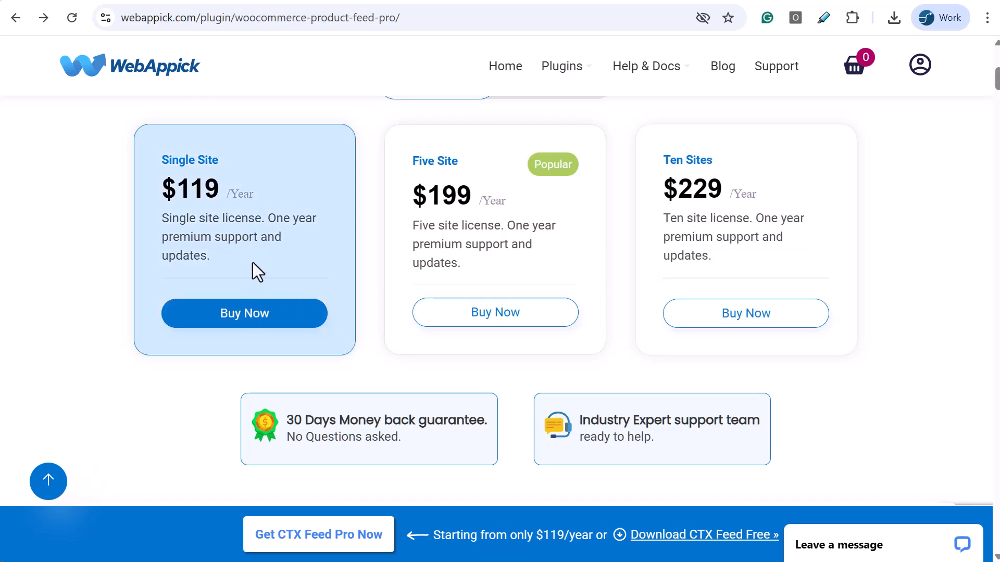
left_click(250, 327)
scroll(315, 213, "down", 1)
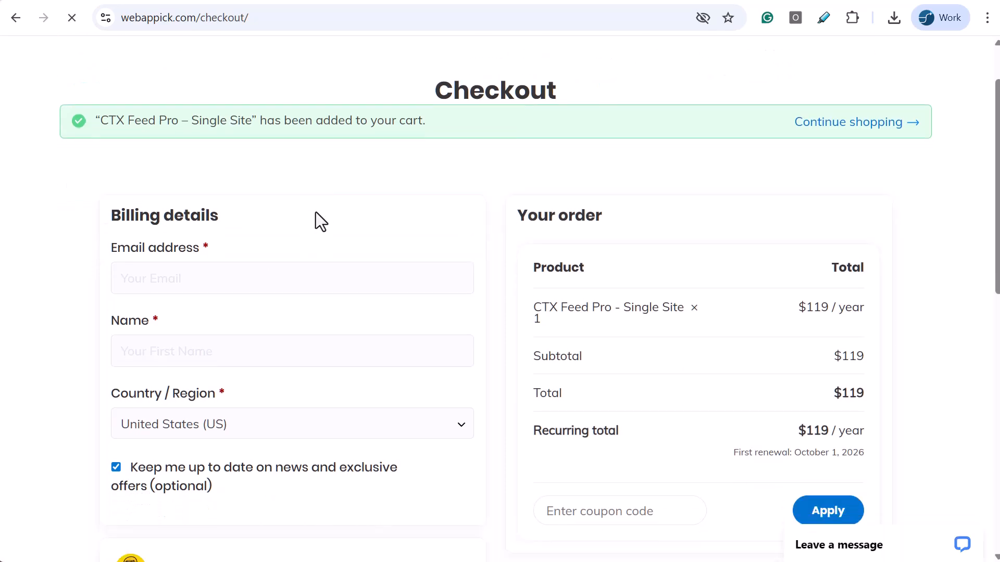
Apply the coupon code feedarmy to the CTX Feed Pro order
scroll(635, 390, "down", 5)
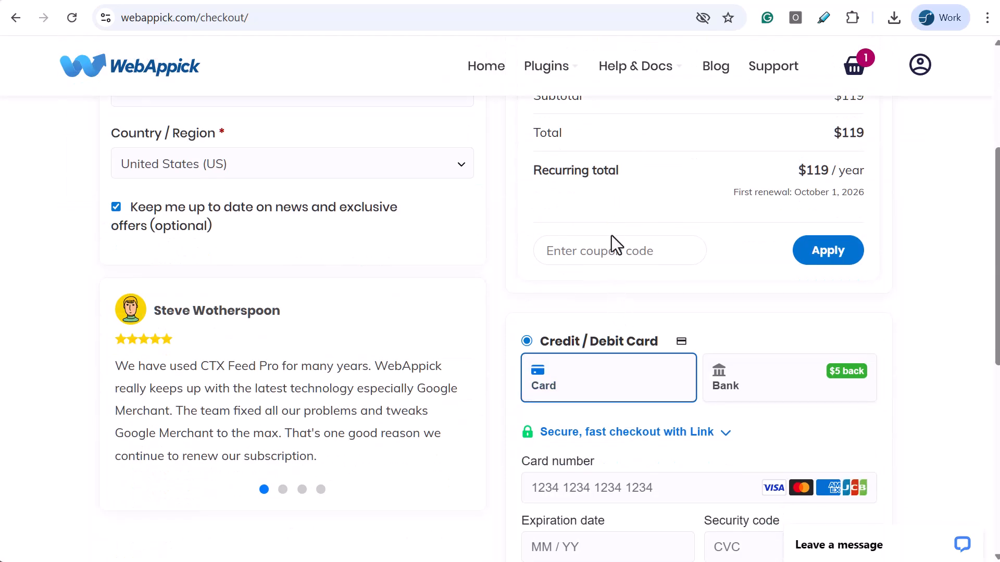
left_click(603, 252)
type("feedarmy")
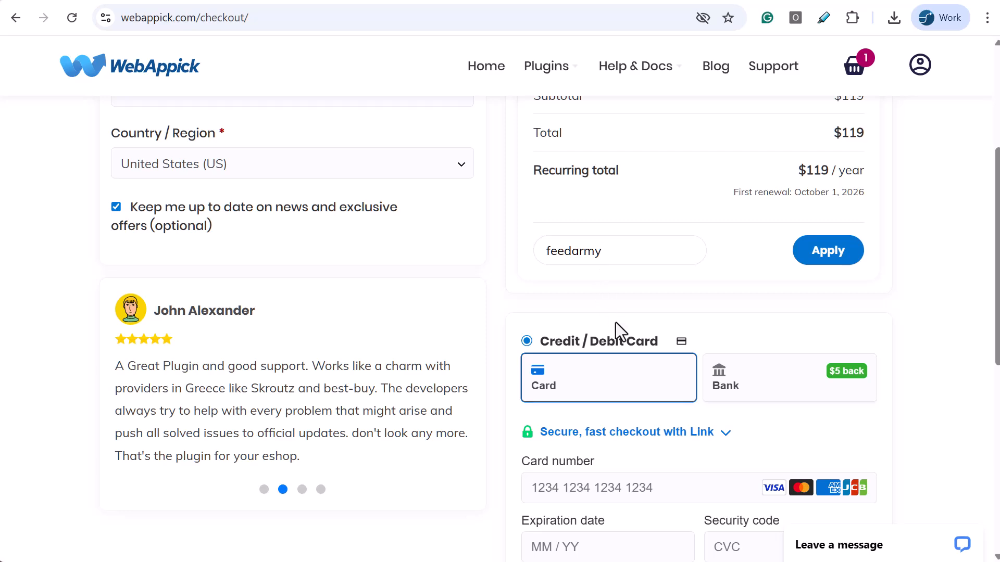
scroll(890, 375, "up", 5)
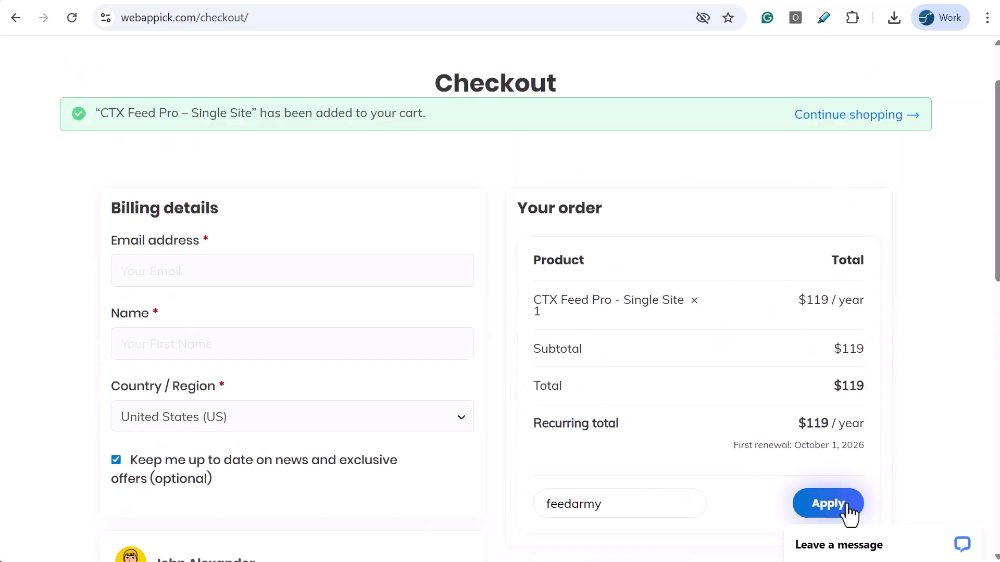
left_click(828, 503)
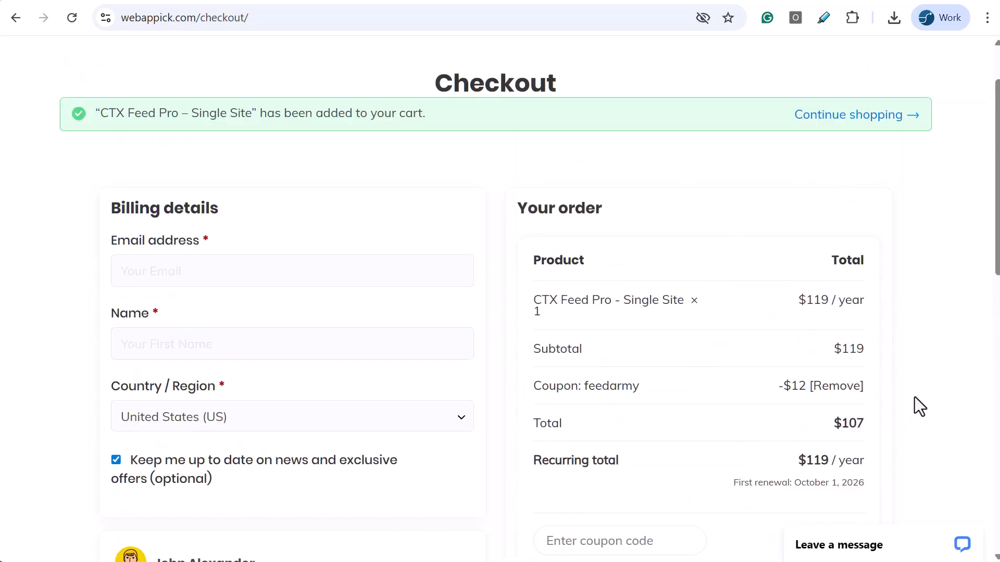
scroll(875, 232, "down", 3)
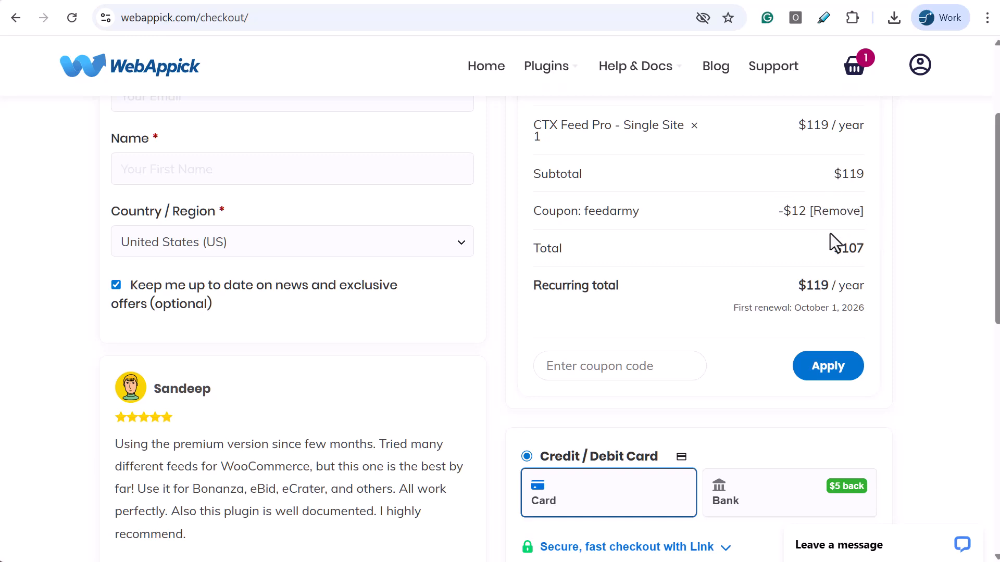
scroll(923, 337, "down", 4)
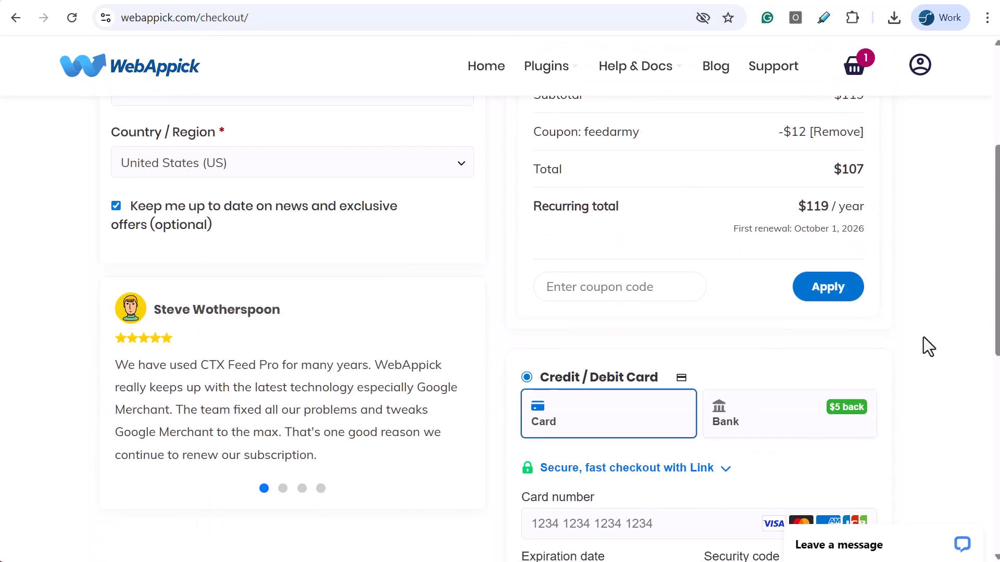
scroll(689, 382, "down", 3)
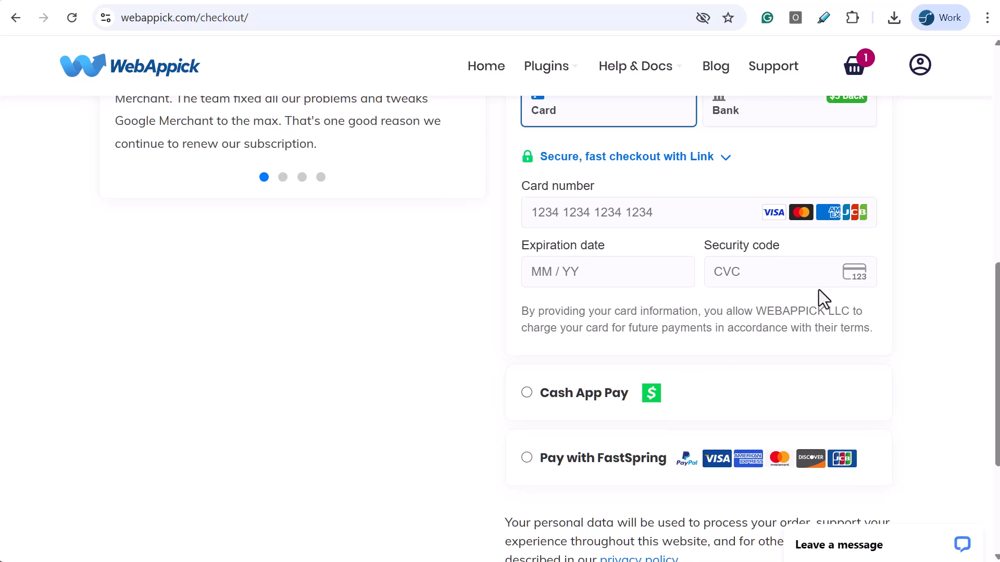
scroll(915, 424, "up", 10)
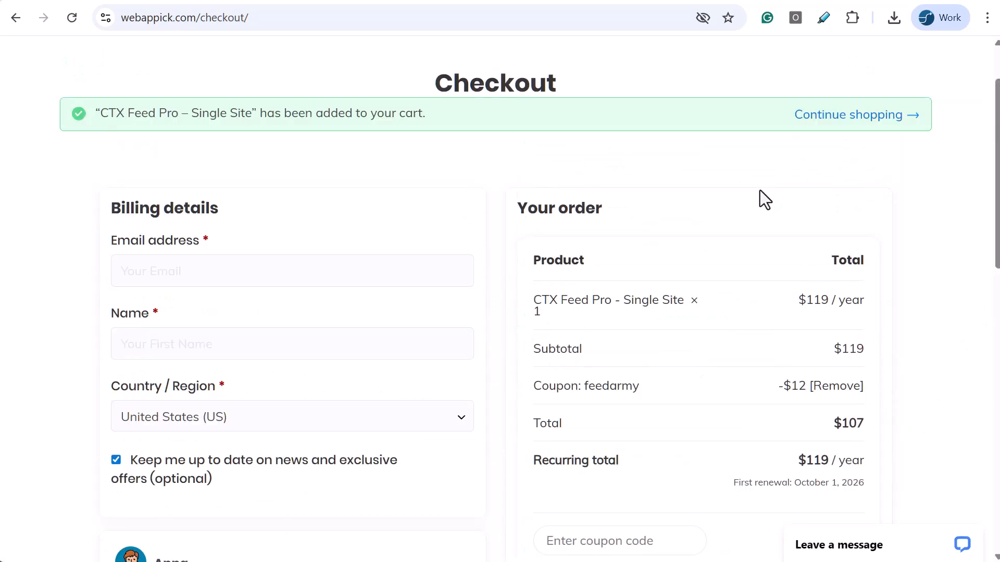